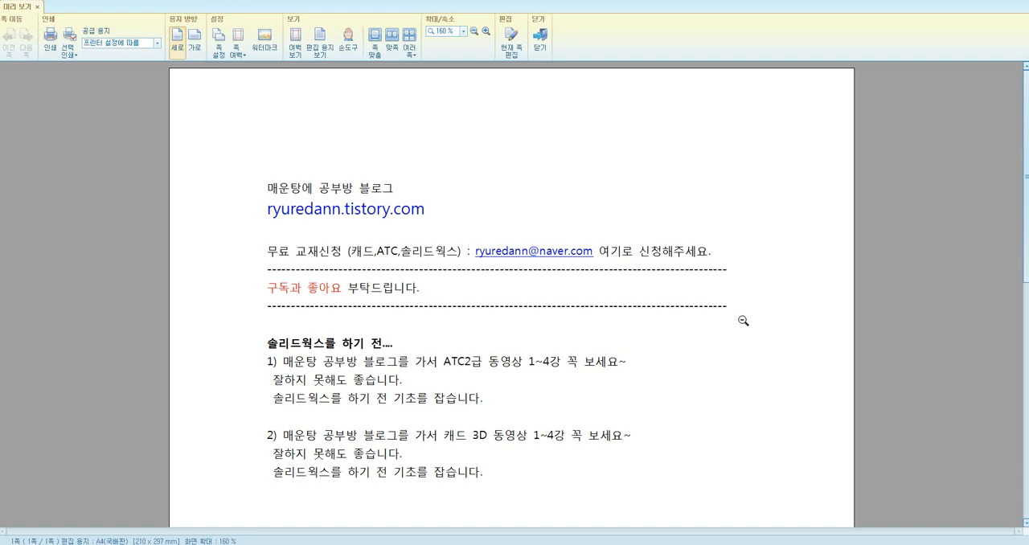
Bring up the bracket reference drawing 123 in Windows Photo Viewer and move its window aside to keep it in view
click(102, 544)
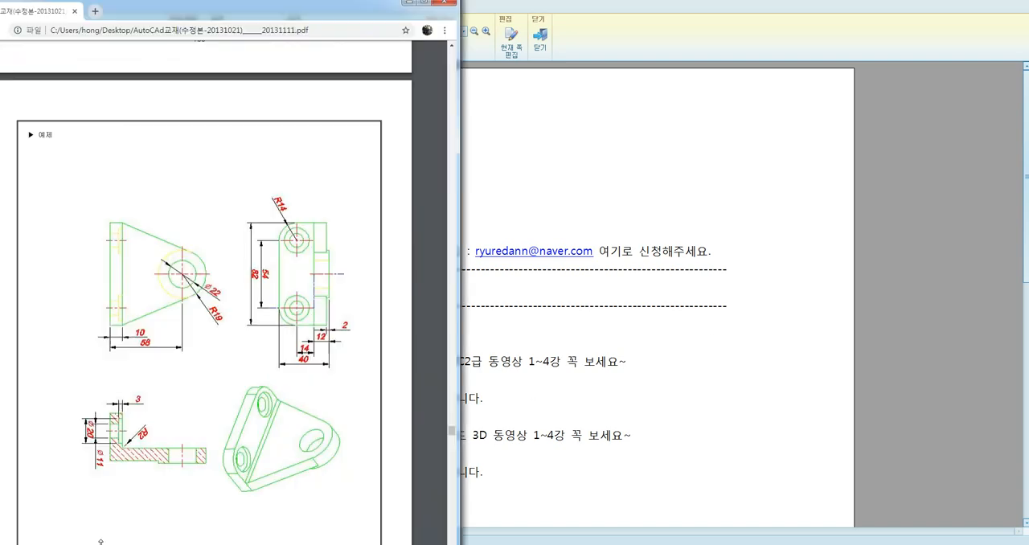
scroll(340, 347, down, 3)
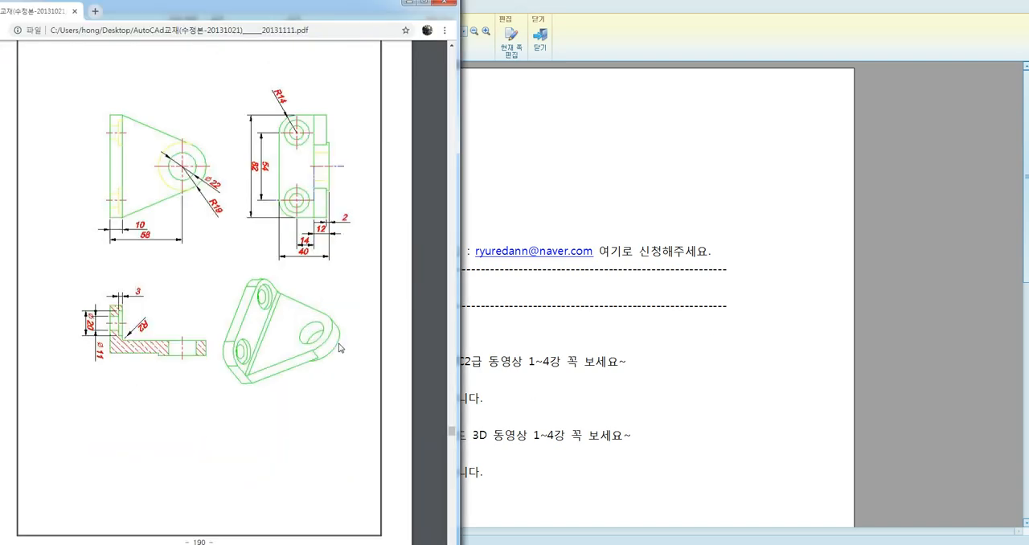
scroll(319, 367, up, 2)
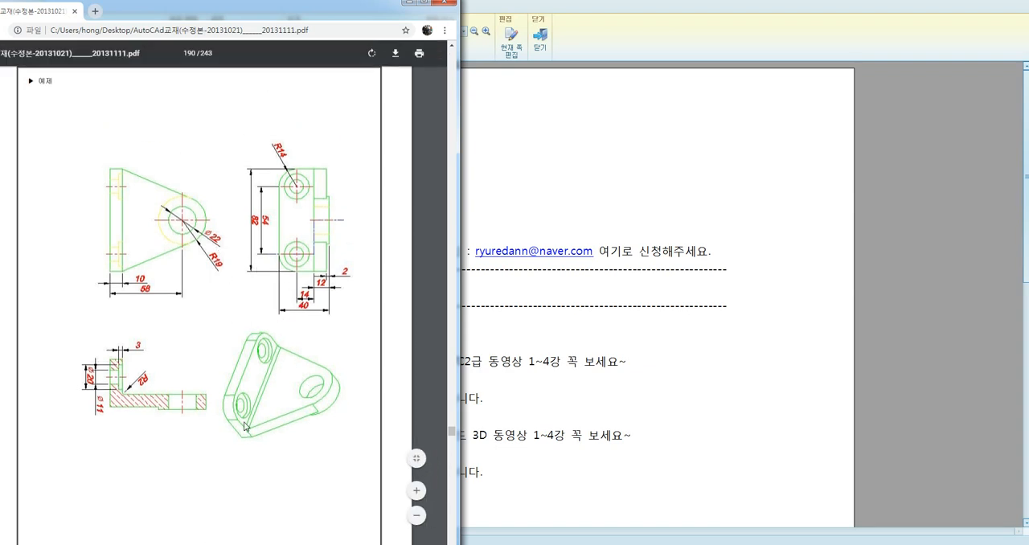
click(217, 544)
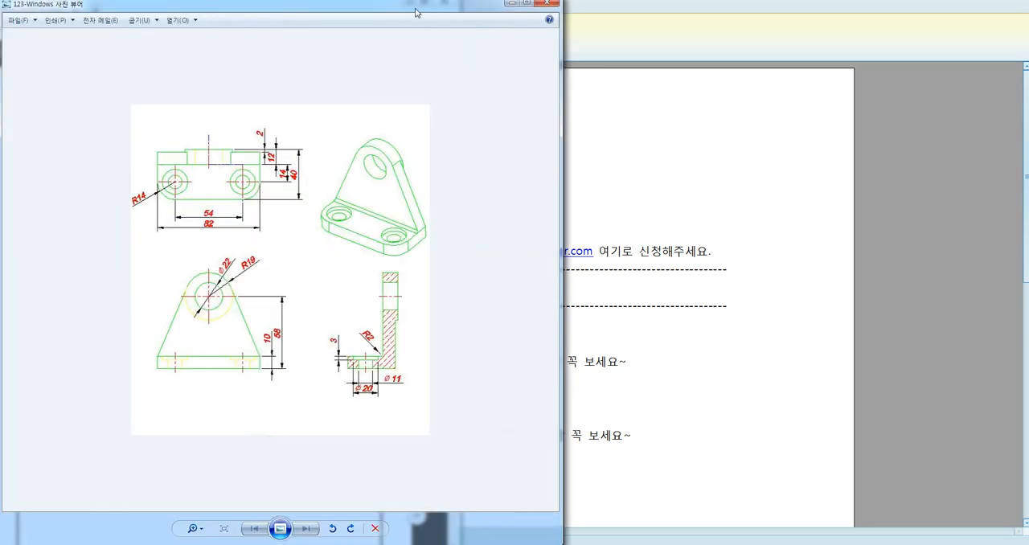
drag(416, 12, 303, 16)
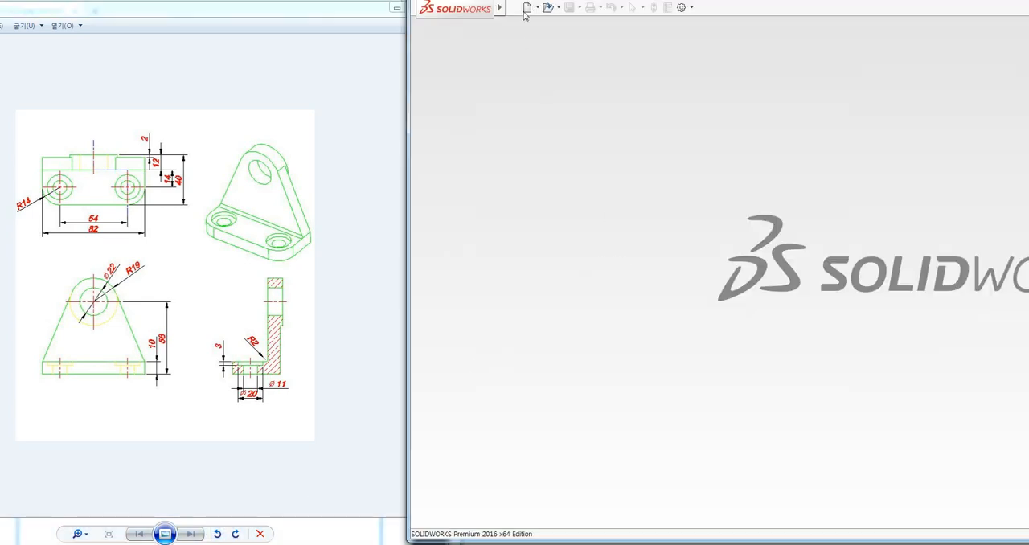
Switch to SOLIDWORKS and create a new part document
click(526, 9)
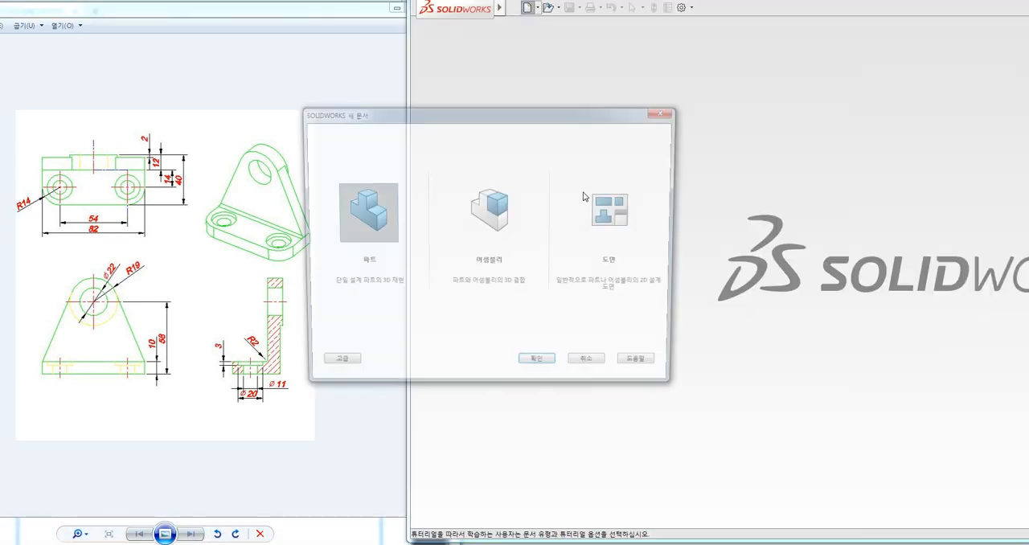
double_click(371, 229)
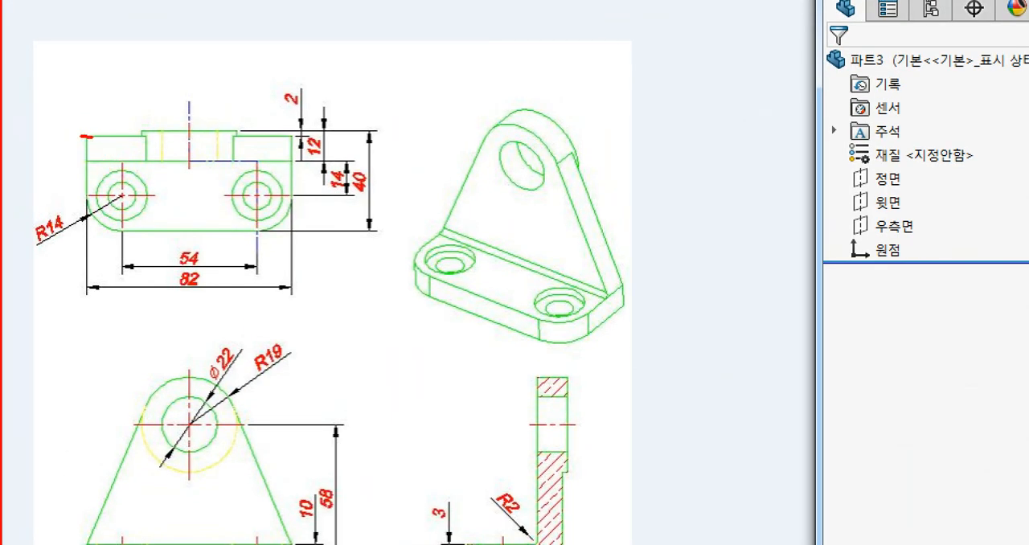
Examine the base plate's outline, the two counterbored holes and the R14 rounded corners in the reference drawing's top view
drag(152, 137, 201, 136)
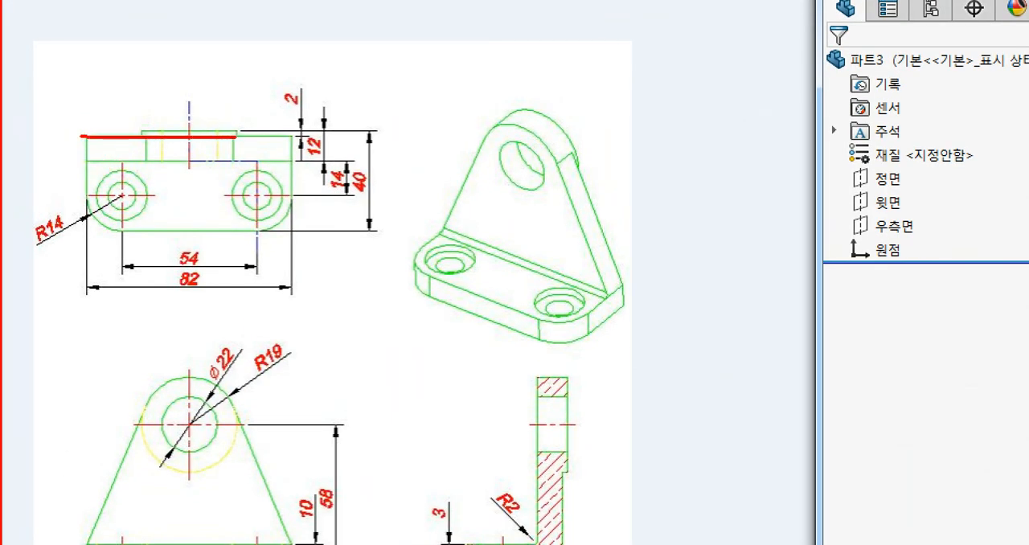
drag(296, 137, 298, 180)
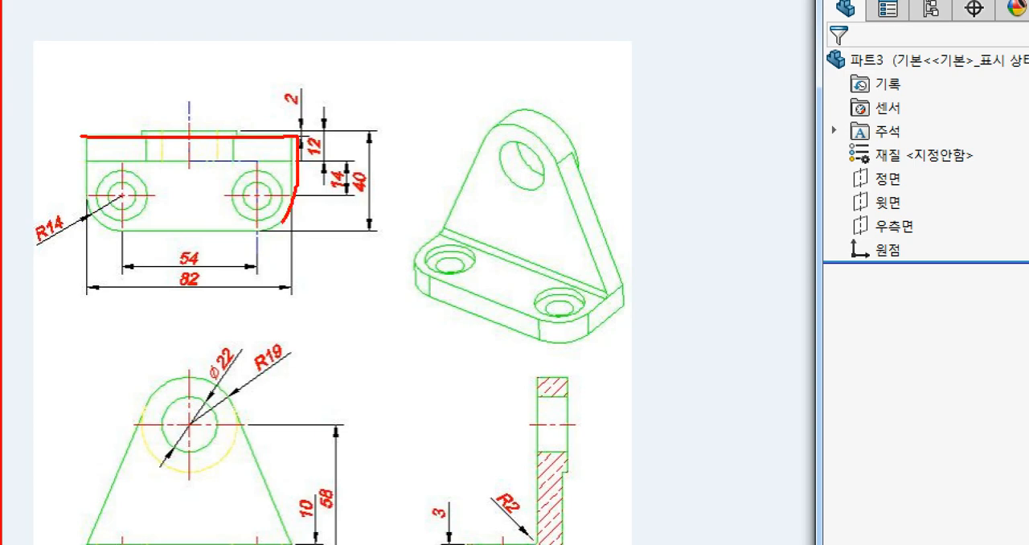
mouse_move(283, 222)
mouse_down()
mouse_move(131, 234)
mouse_move(80, 214)
mouse_move(80, 137)
mouse_up()
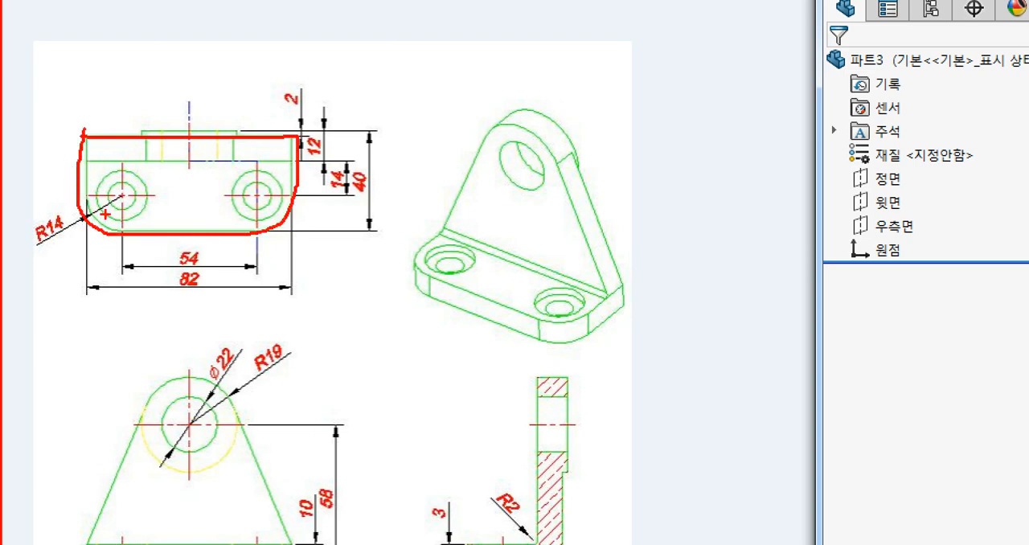
mouse_move(119, 172)
mouse_down()
mouse_move(100, 177)
mouse_move(105, 212)
mouse_move(145, 183)
mouse_up()
drag(242, 173, 228, 197)
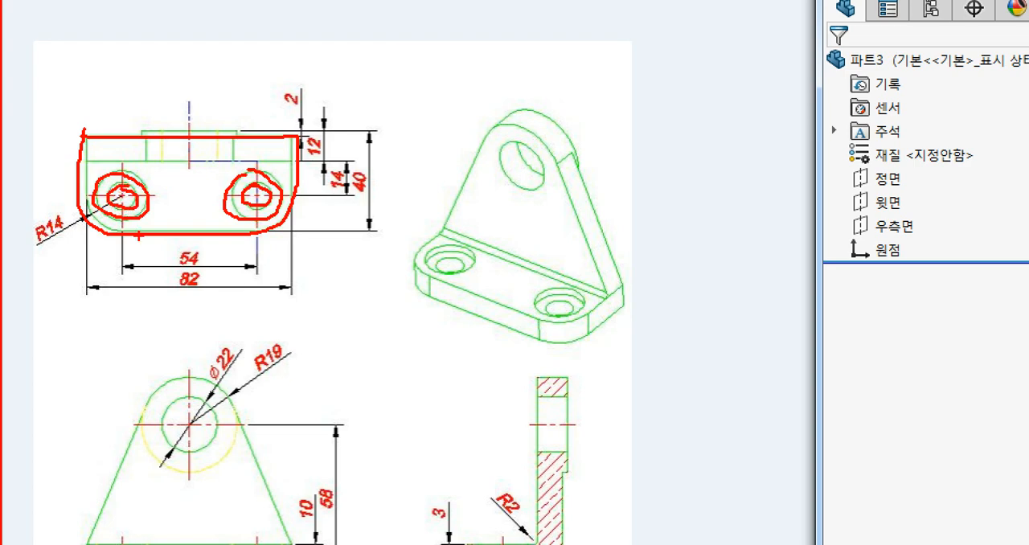
drag(157, 170, 122, 202)
drag(122, 165, 153, 188)
drag(277, 161, 230, 195)
drag(233, 174, 274, 195)
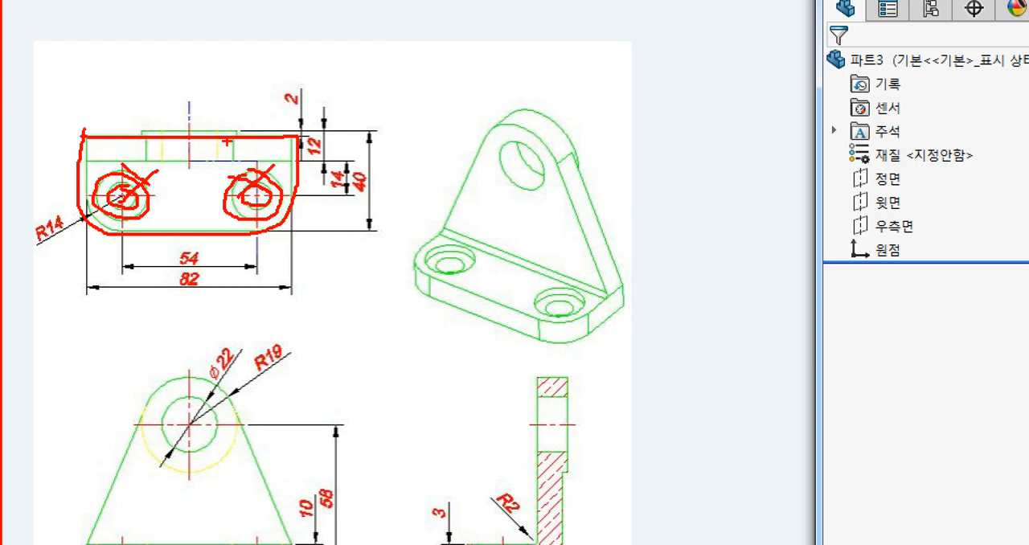
mouse_move(291, 235)
mouse_down()
mouse_move(315, 255)
mouse_move(307, 225)
mouse_up()
mouse_move(57, 269)
mouse_down()
mouse_move(81, 238)
mouse_move(101, 262)
mouse_up()
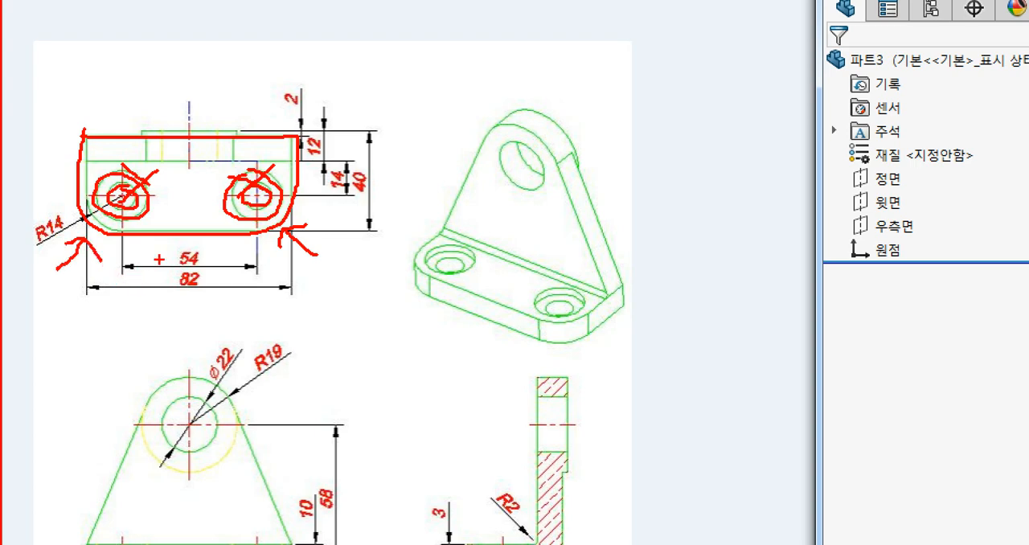
key(Escape)
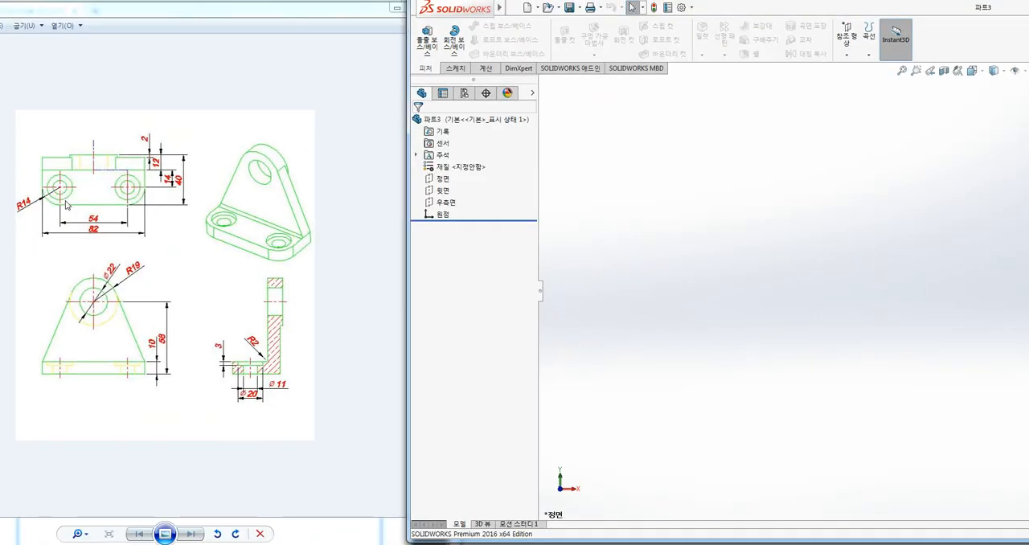
Examine the reference drawing for the base plate's rectangular outline, its thickness and the matching faces in the other views
key(ctrl+1)
click(107, 151)
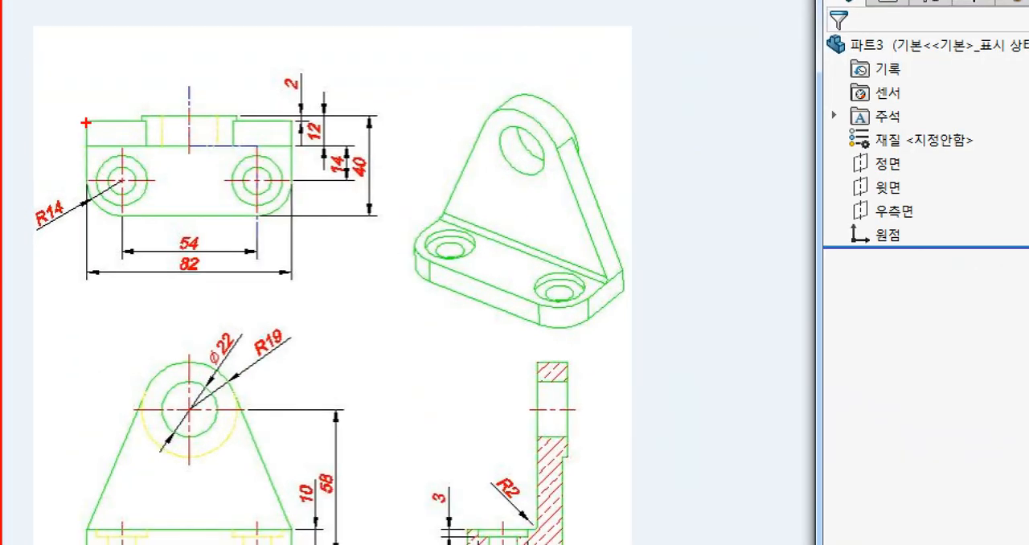
mouse_move(85, 122)
ctrl+mouse_down()
mouse_move(211, 194)
mouse_move(290, 214)
ctrl+mouse_up()
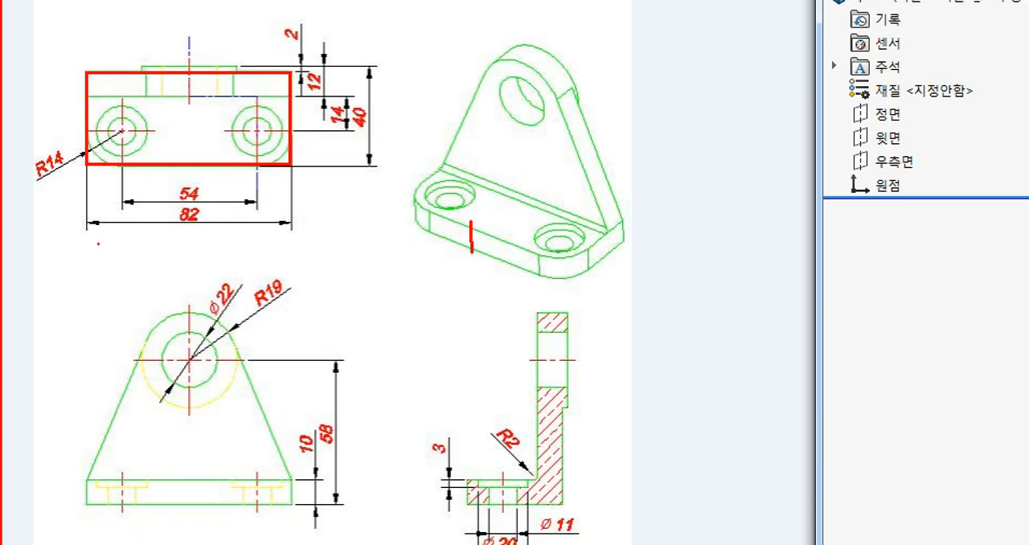
mouse_move(309, 457)
mouse_down()
mouse_move(286, 434)
mouse_move(328, 444)
mouse_move(320, 465)
mouse_up()
drag(273, 508, 276, 487)
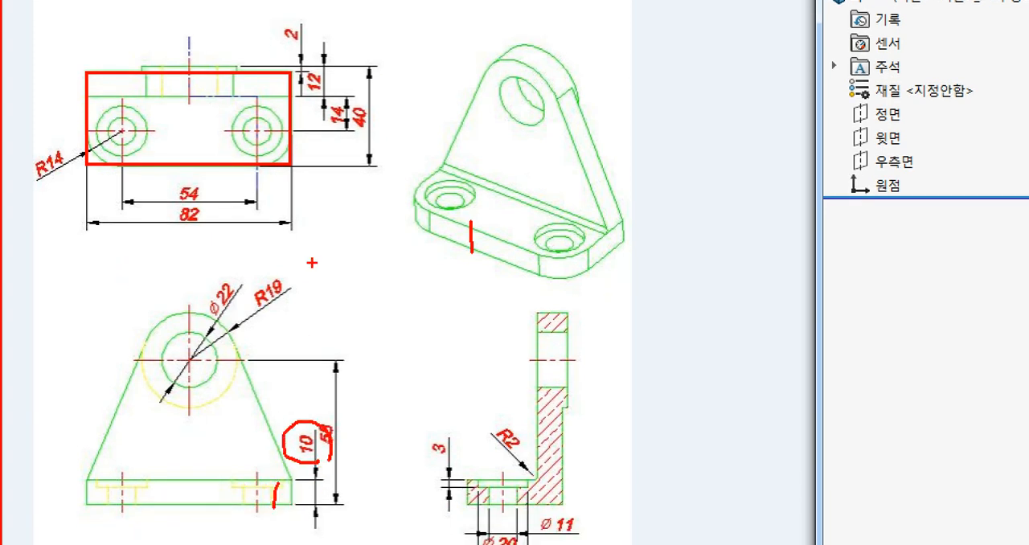
mouse_move(206, 229)
mouse_down()
mouse_move(184, 206)
mouse_move(193, 240)
mouse_up()
mouse_move(406, 129)
mouse_down()
mouse_move(344, 137)
mouse_move(393, 140)
mouse_up()
key(Escape)
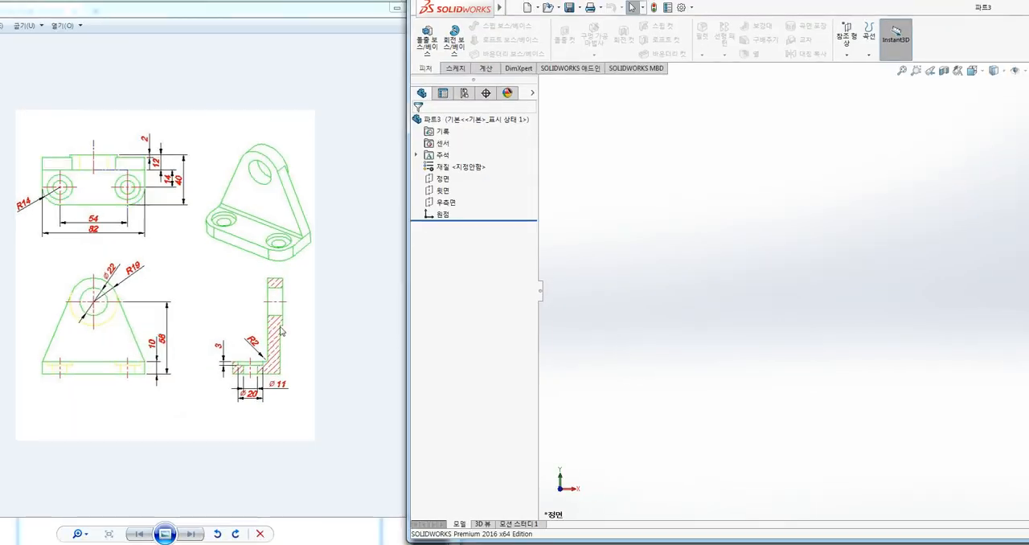
Start a sketch on the top plane and draw a corner rectangle from the origin, about 61 mm wide and 33 mm high
click(444, 192)
click(453, 177)
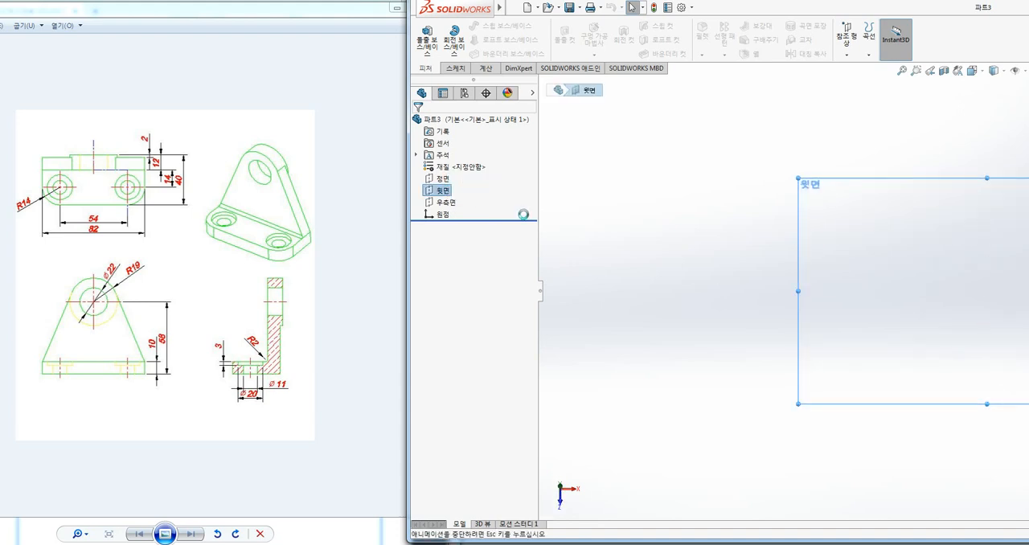
click(699, 138)
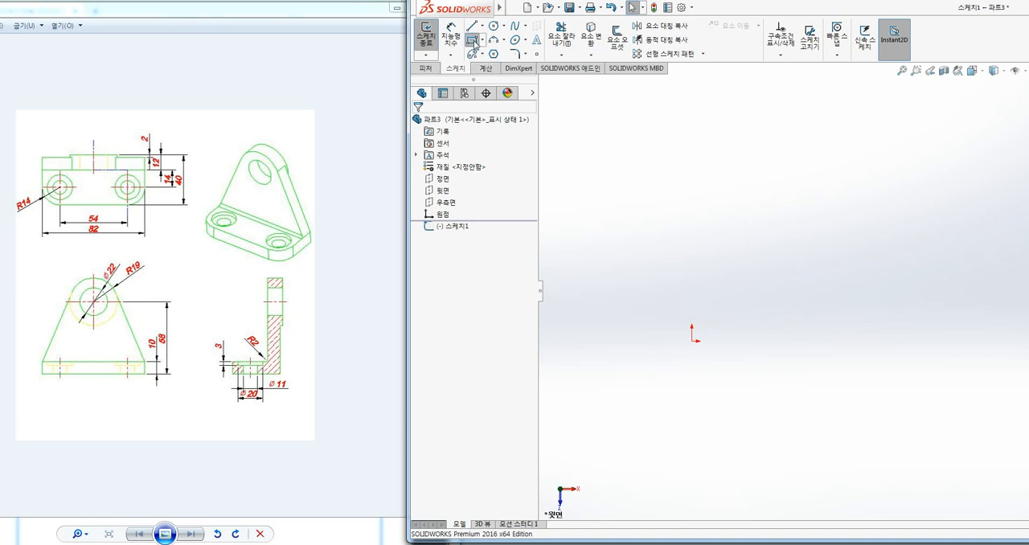
click(472, 39)
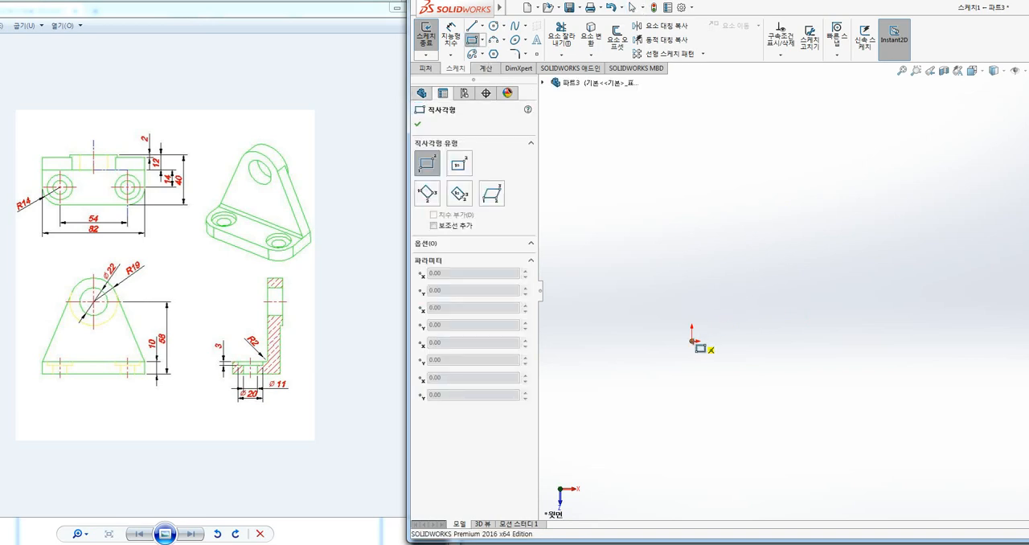
mouse_move(693, 342)
mouse_down()
mouse_move(756, 280)
mouse_move(814, 275)
mouse_up()
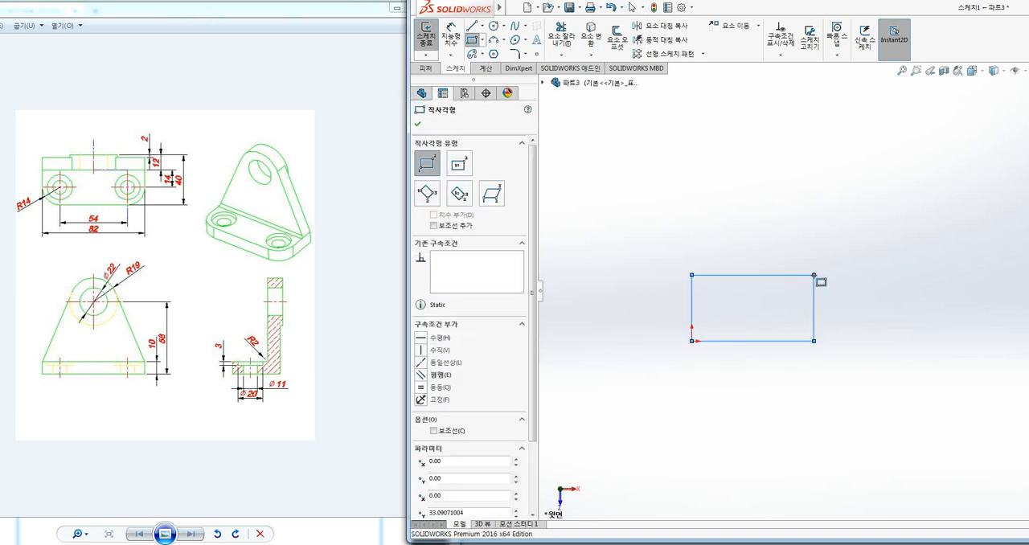
Dimension the rectangle 82 mm wide and 40 mm high, and finish the sketch
click(451, 36)
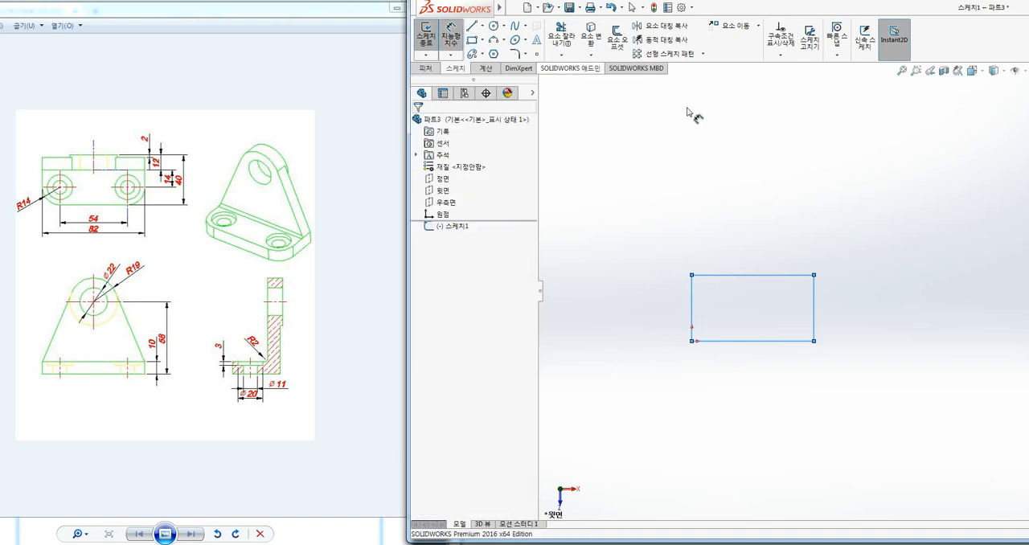
click(750, 274)
click(751, 235)
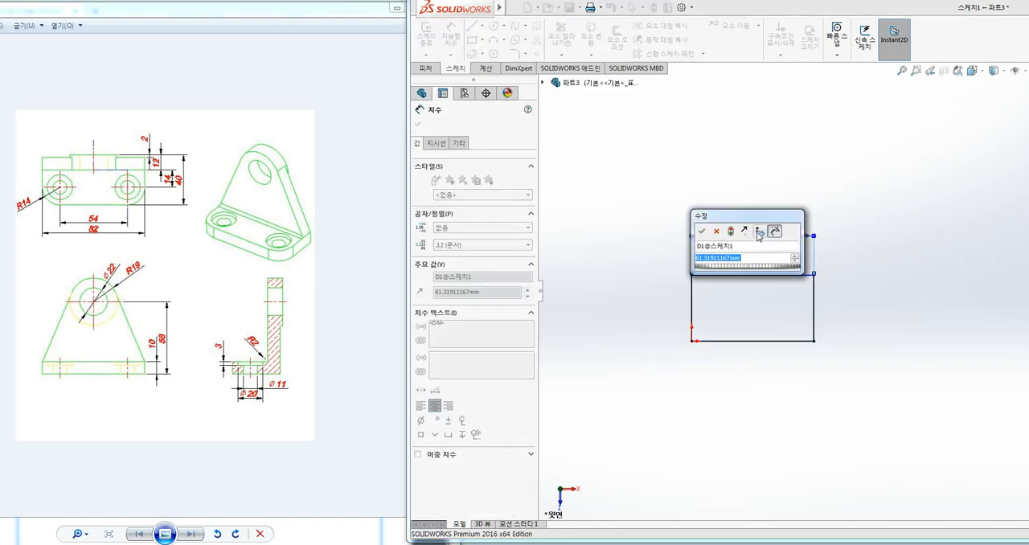
text(82)
key(Return)
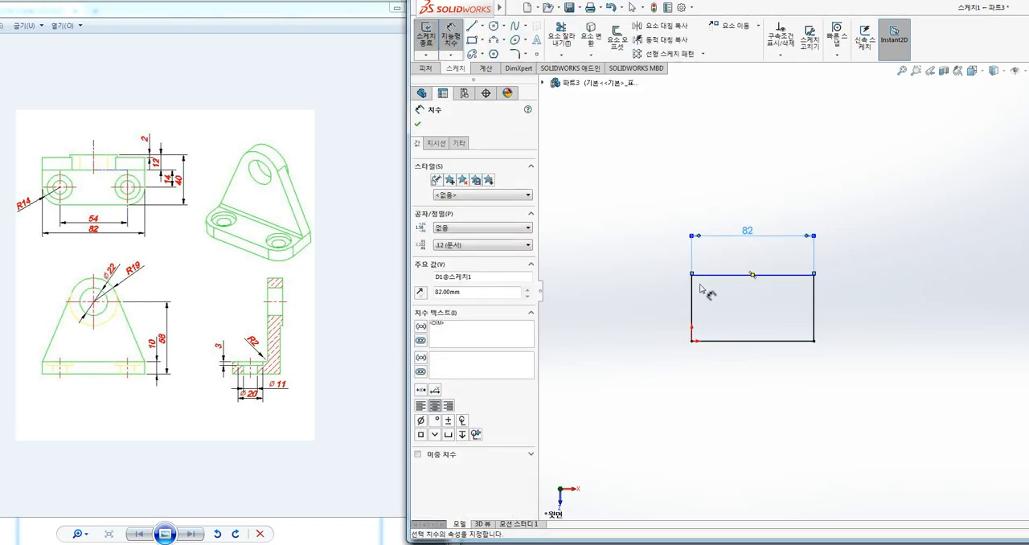
click(692, 295)
click(647, 273)
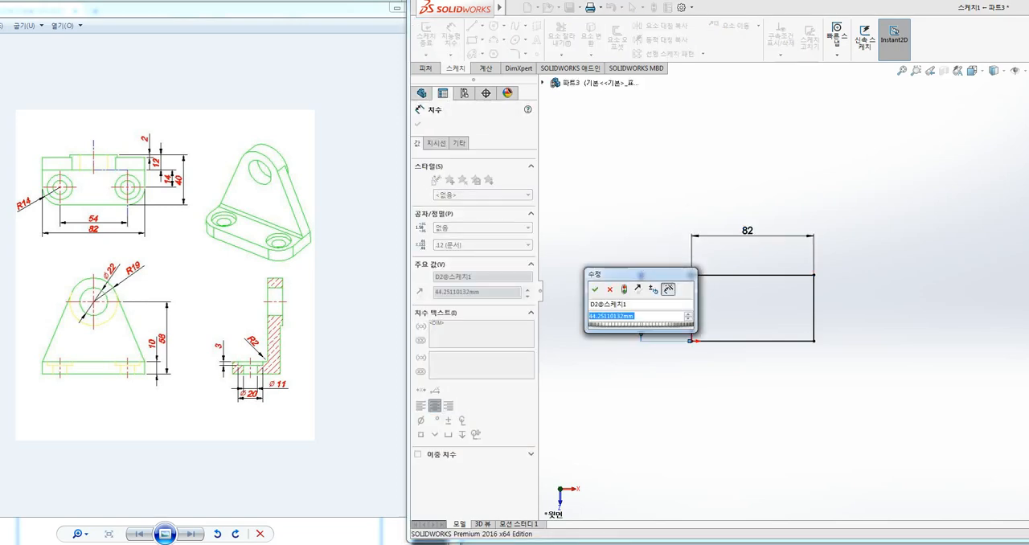
text(40)
key(Return)
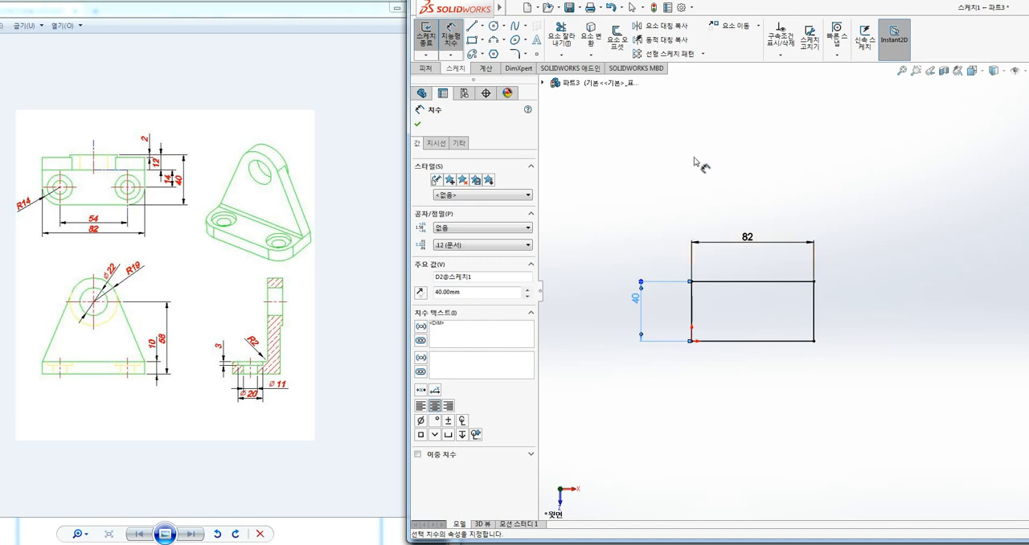
click(426, 36)
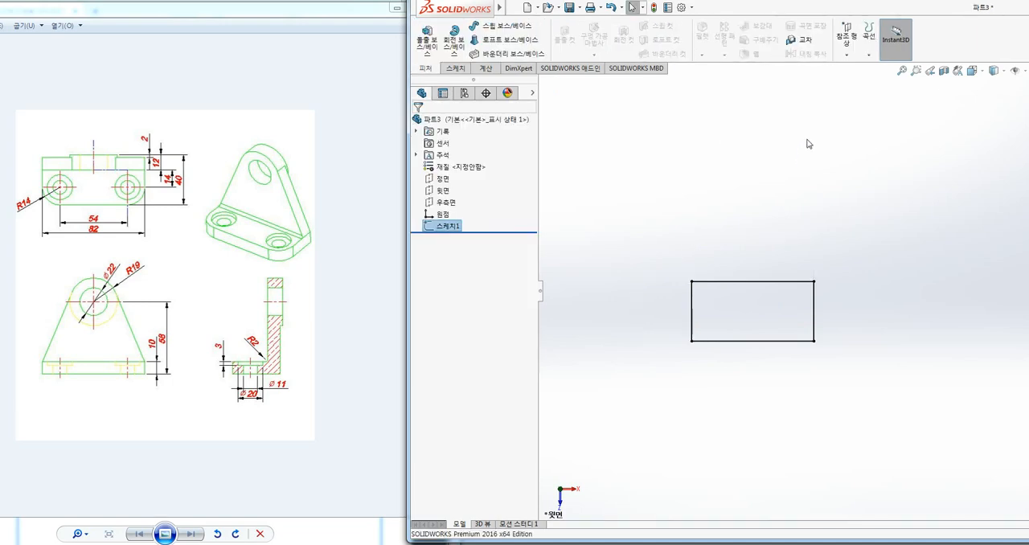
Extrude the rectangle sketch upward as a blind boss 10 mm thick to form the base plate
key(ctrl+7)
scroll(706, 281, down, 2)
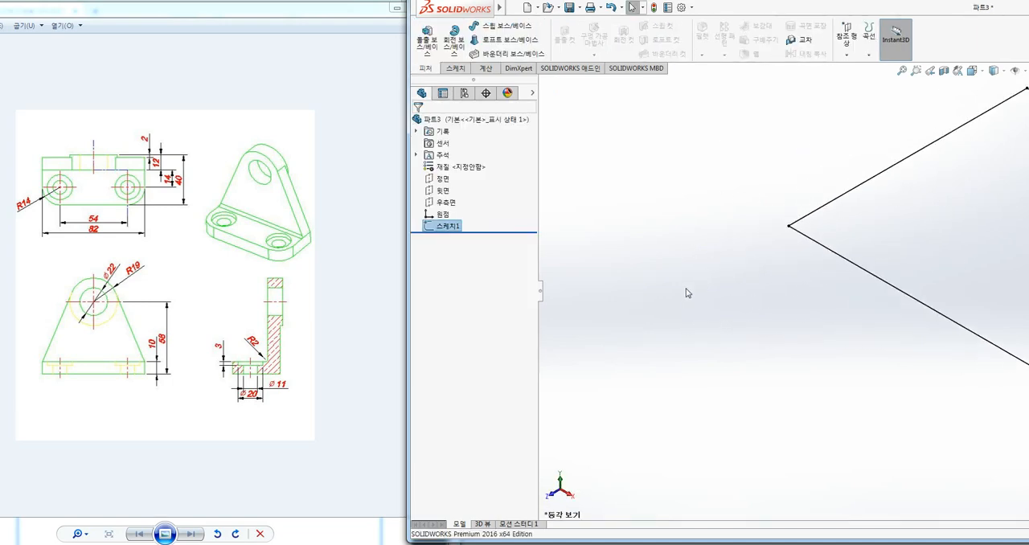
scroll(909, 236, up, 1)
scroll(643, 266, up, 3)
scroll(726, 294, down, 1)
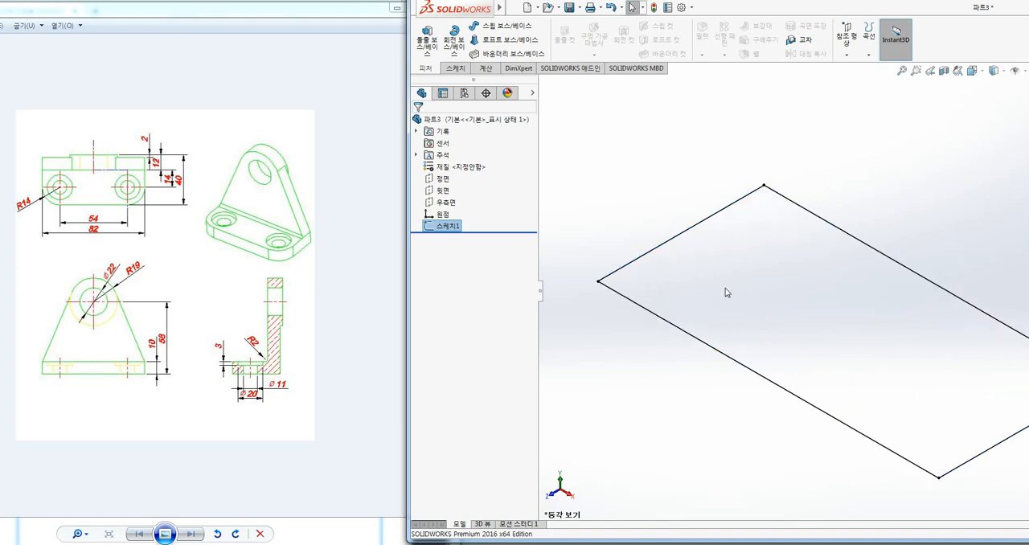
scroll(726, 292, up, 2)
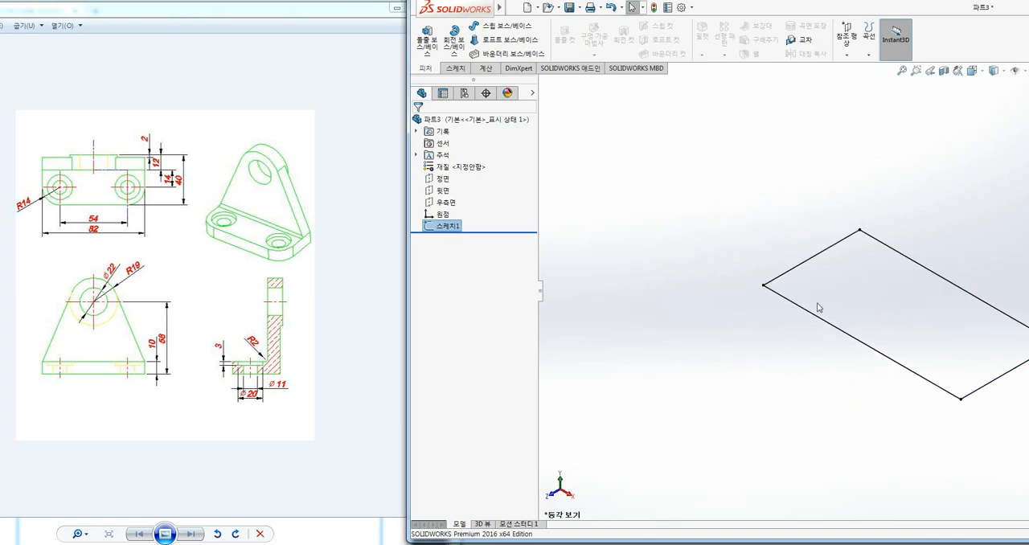
click(719, 182)
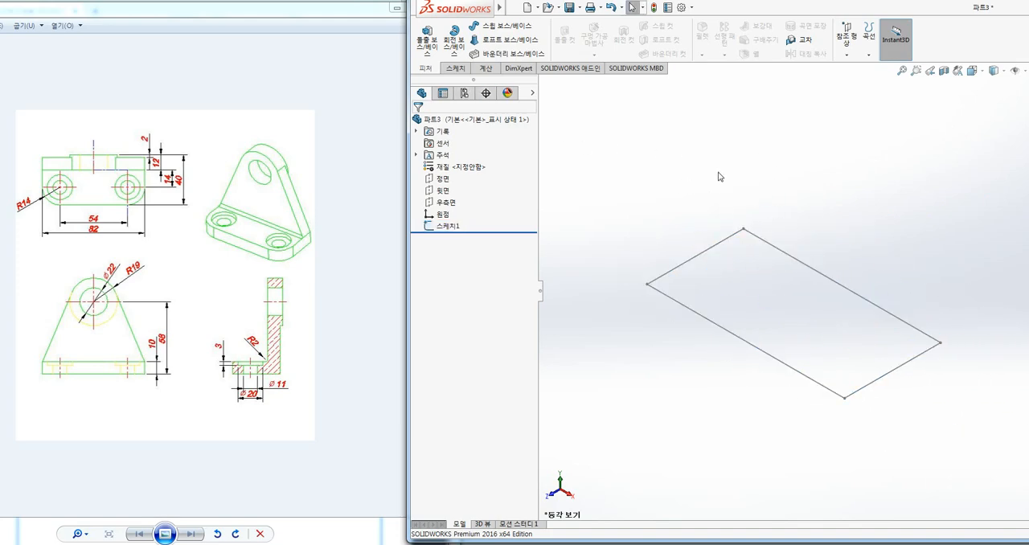
click(427, 38)
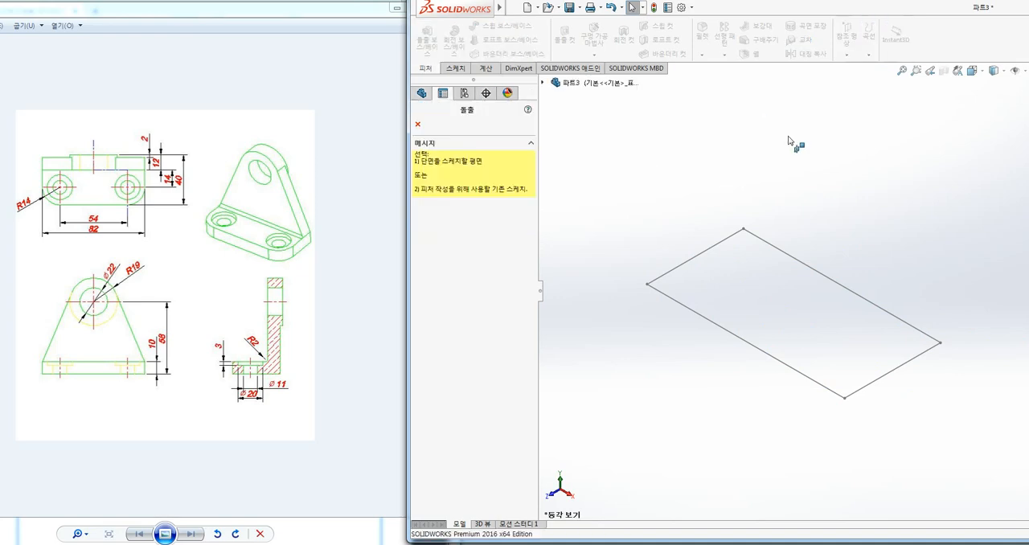
click(797, 259)
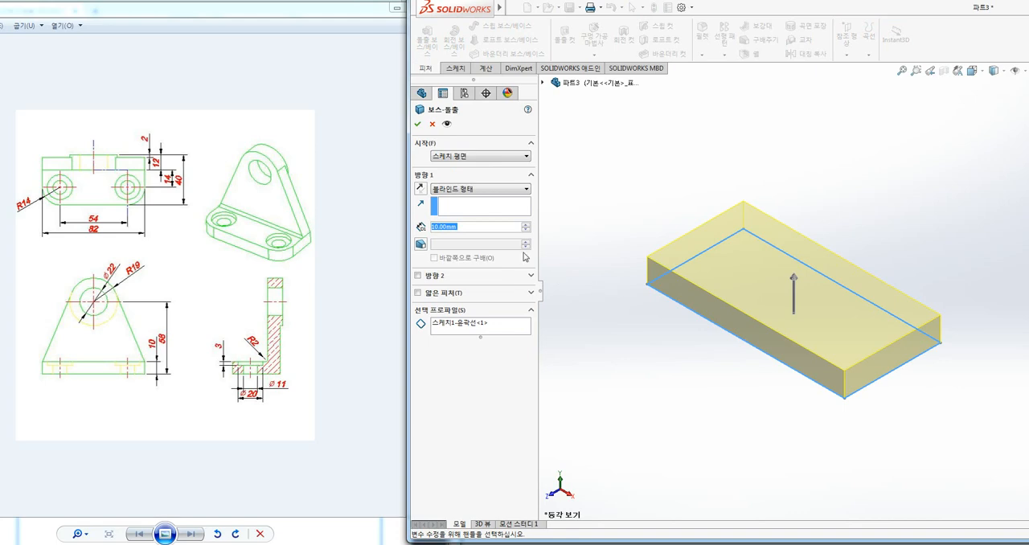
click(418, 123)
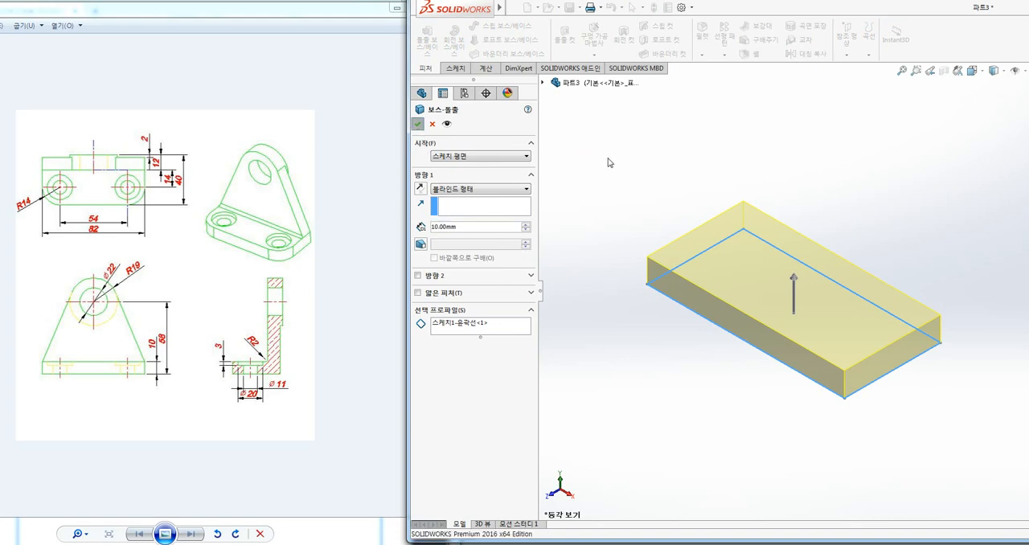
ctrl+middle_drag(864, 172, 838, 182)
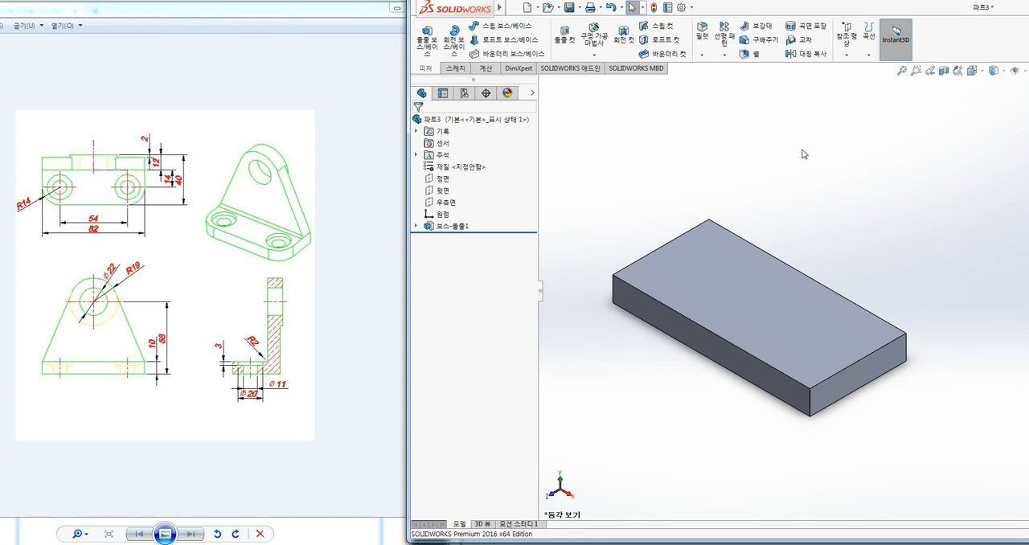
key(ctrl+1)
click(386, 85)
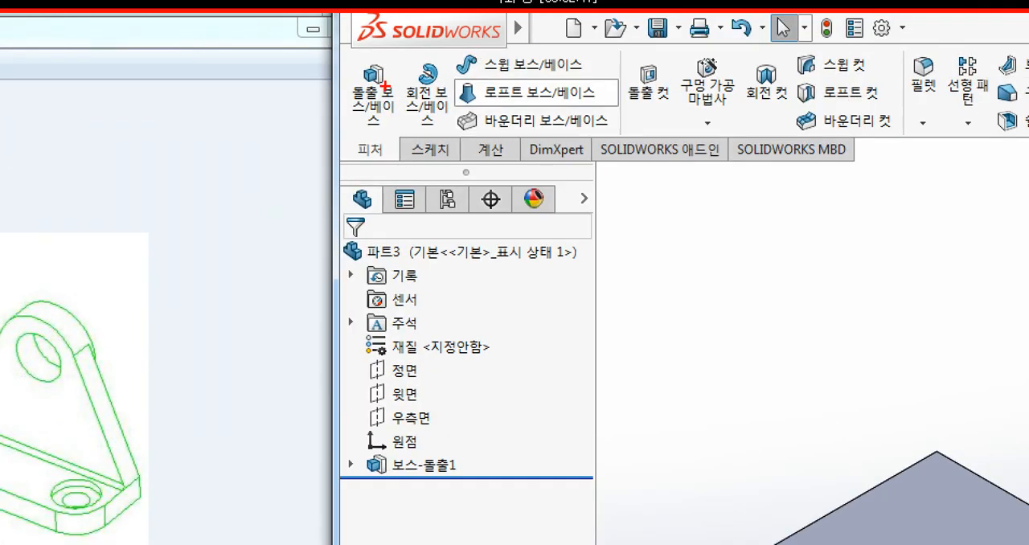
mouse_move(397, 118)
mouse_down()
mouse_move(334, 88)
mouse_move(414, 116)
mouse_move(919, 103)
mouse_up()
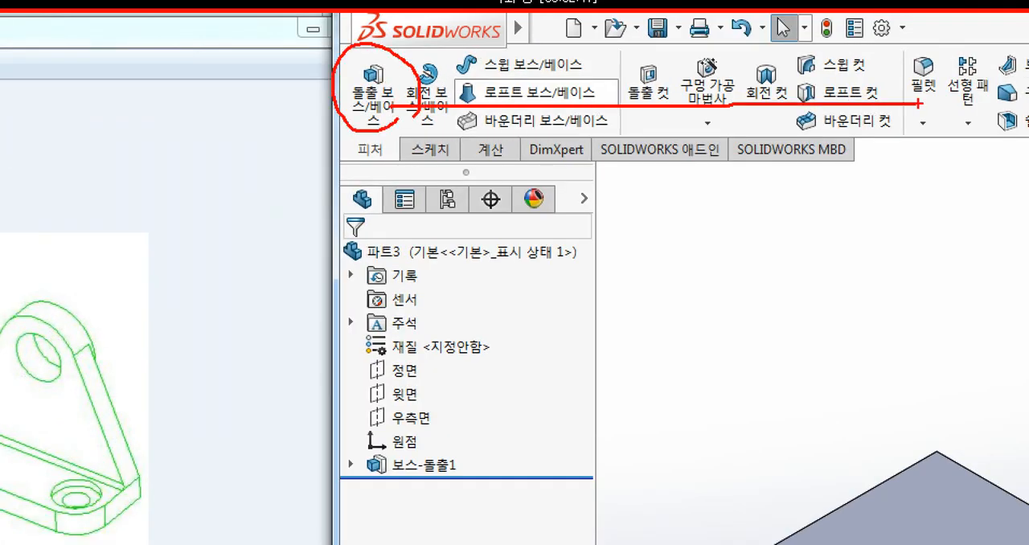
mouse_move(977, 120)
mouse_down()
mouse_move(867, 76)
mouse_move(945, 40)
mouse_move(951, 133)
mouse_up()
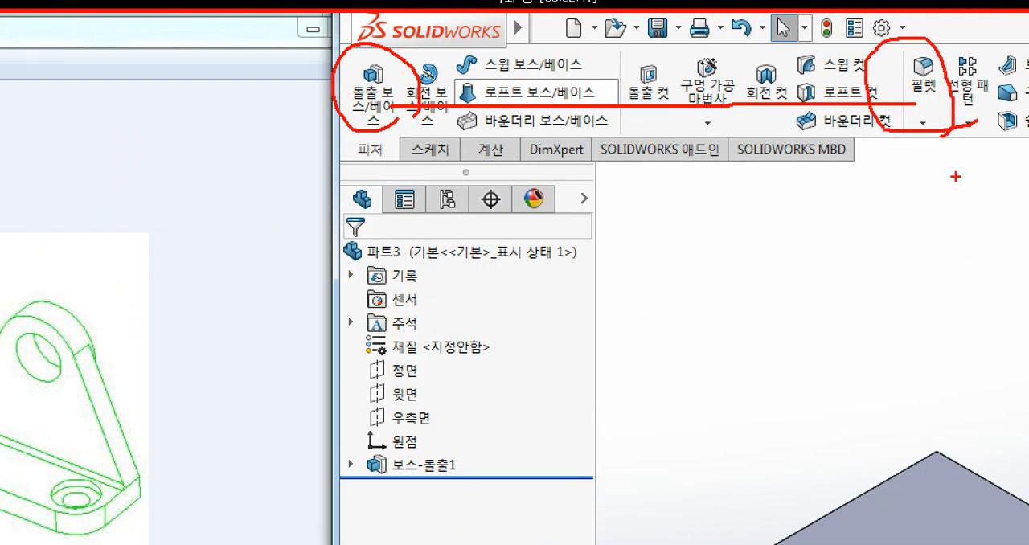
key(Escape)
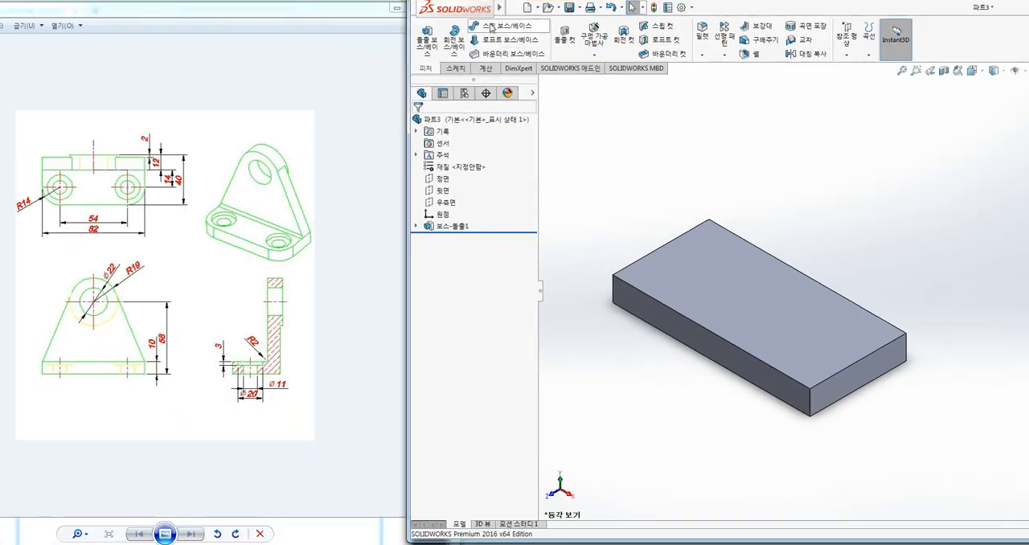
Set up a constant-size fillet of 14 mm radius on the base plate's two front vertical corner edges, with full preview
click(702, 55)
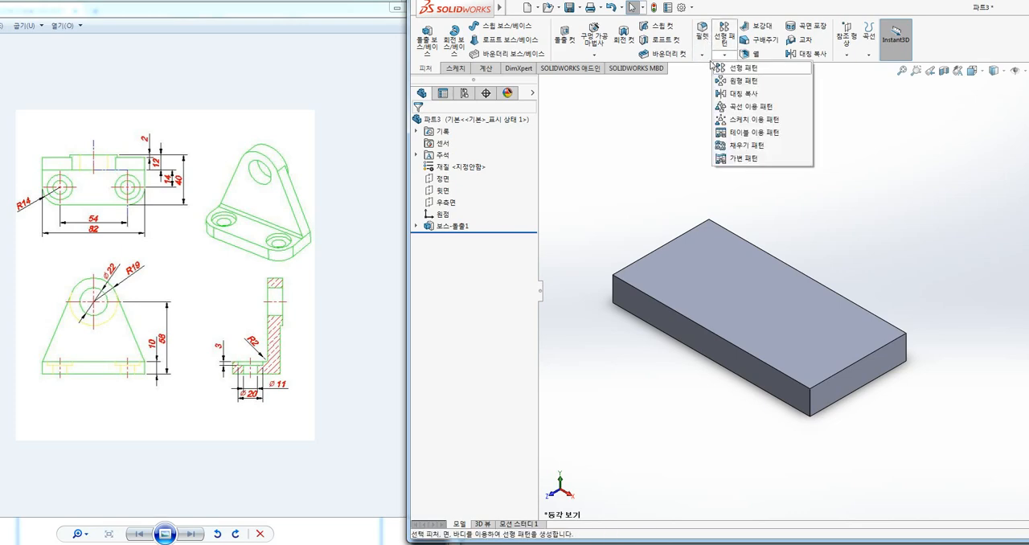
click(713, 69)
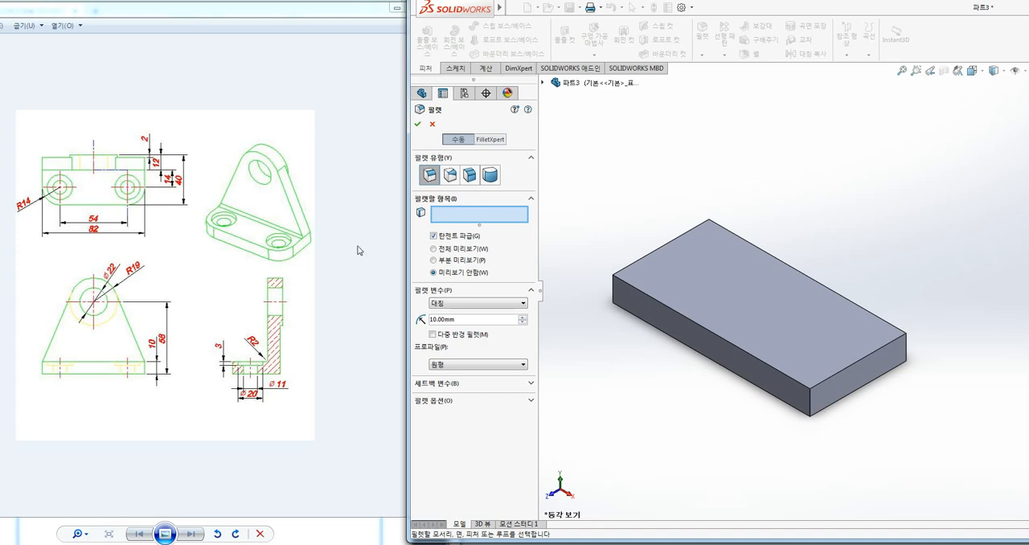
double_click(438, 320)
text(14)
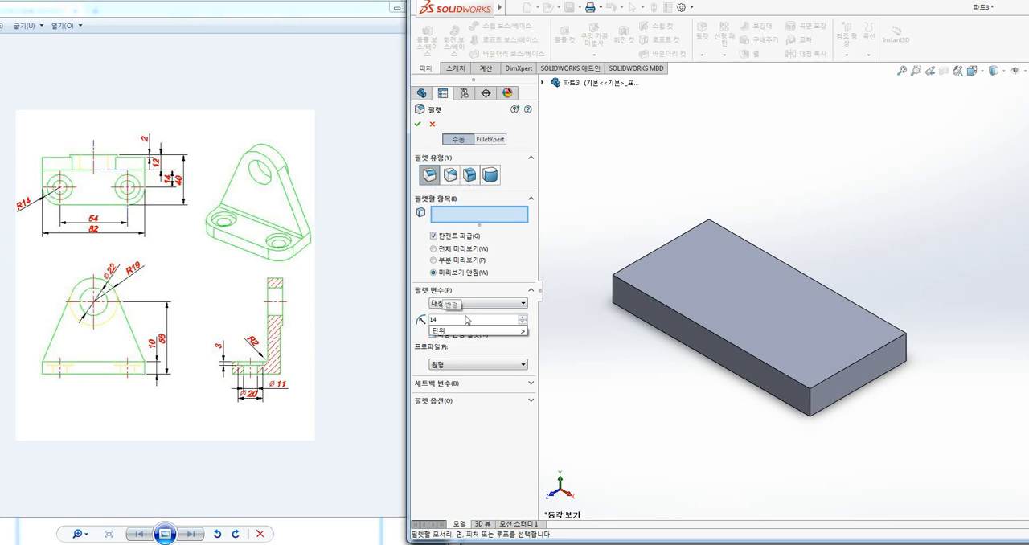
key(Return)
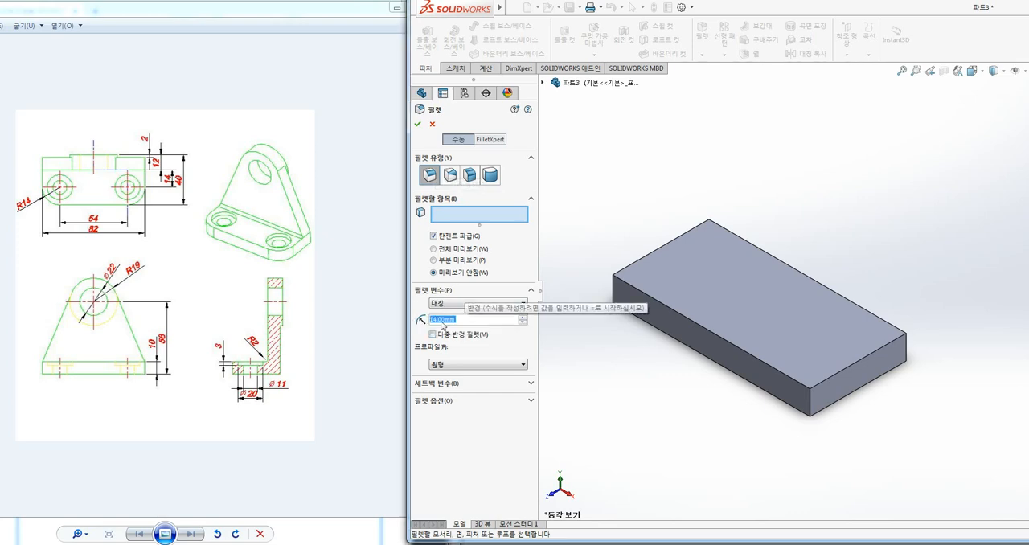
click(468, 319)
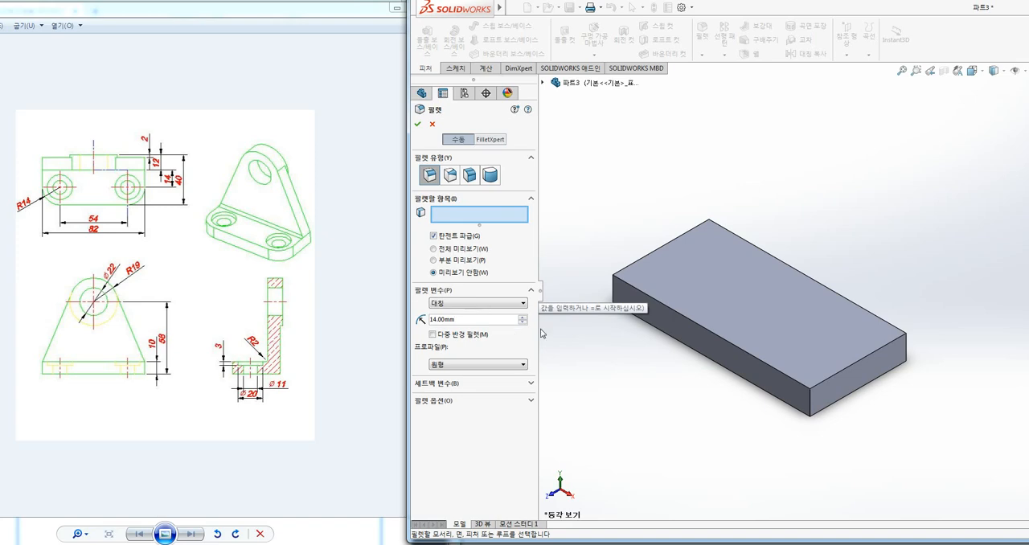
click(614, 295)
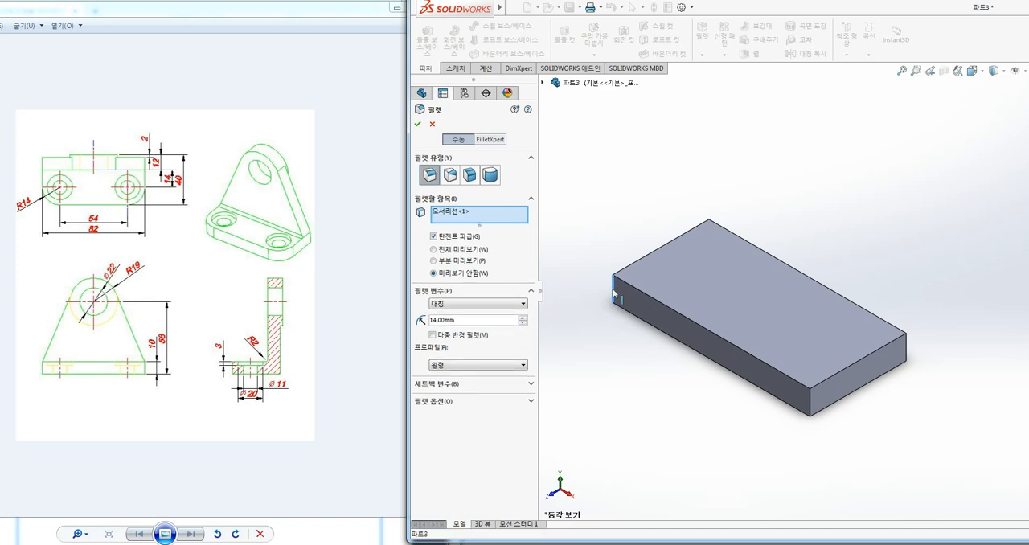
click(810, 414)
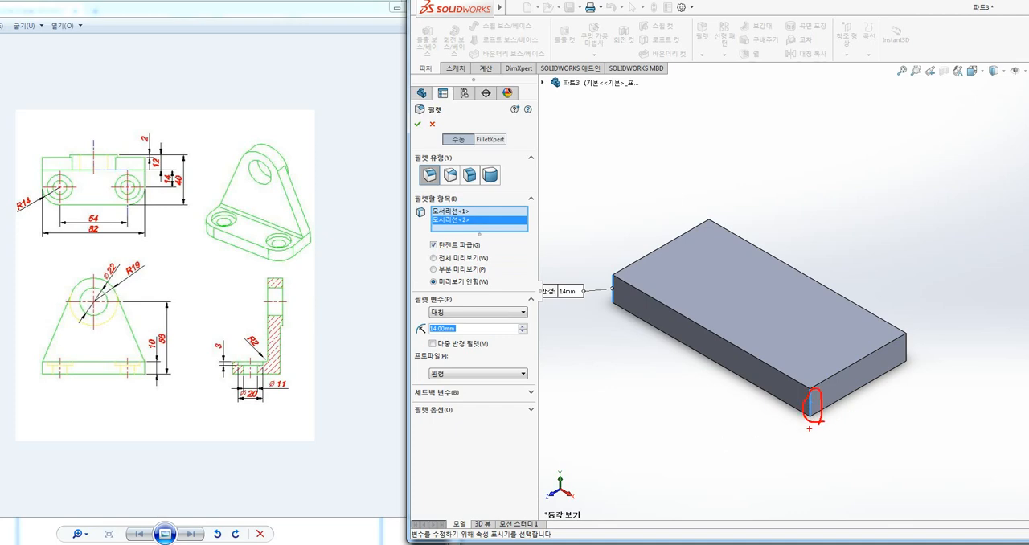
key(Escape)
click(435, 258)
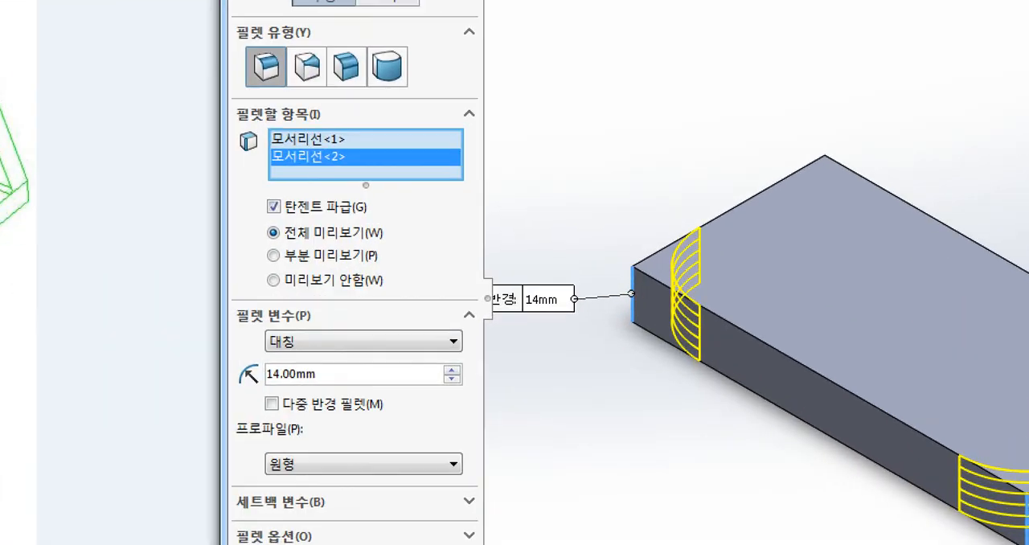
mouse_move(724, 212)
mouse_down()
mouse_move(627, 271)
mouse_move(744, 328)
mouse_up()
mouse_move(701, 250)
mouse_down()
mouse_move(664, 229)
mouse_move(689, 277)
mouse_up()
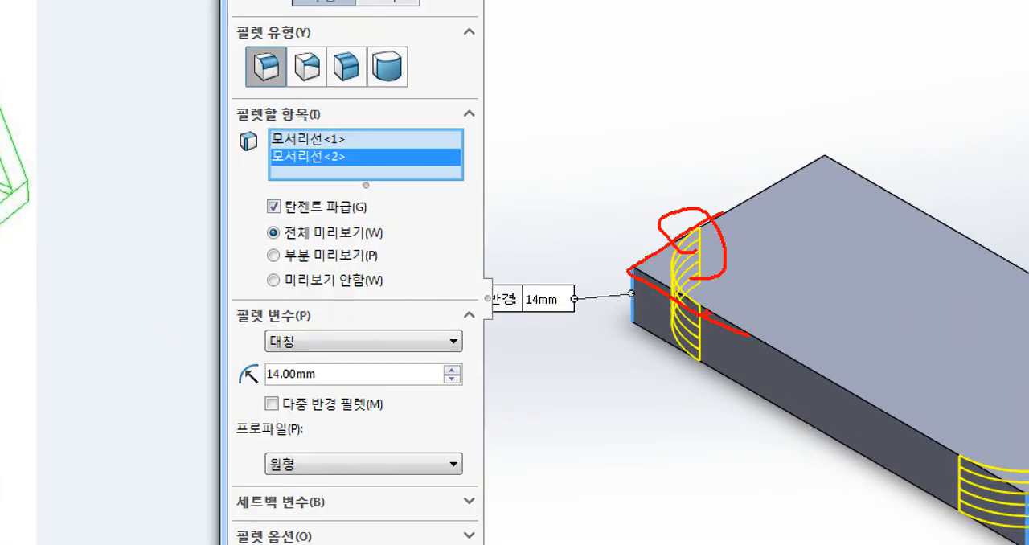
drag(704, 312, 701, 342)
mouse_move(727, 211)
mouse_down()
mouse_move(632, 257)
mouse_move(733, 334)
mouse_up()
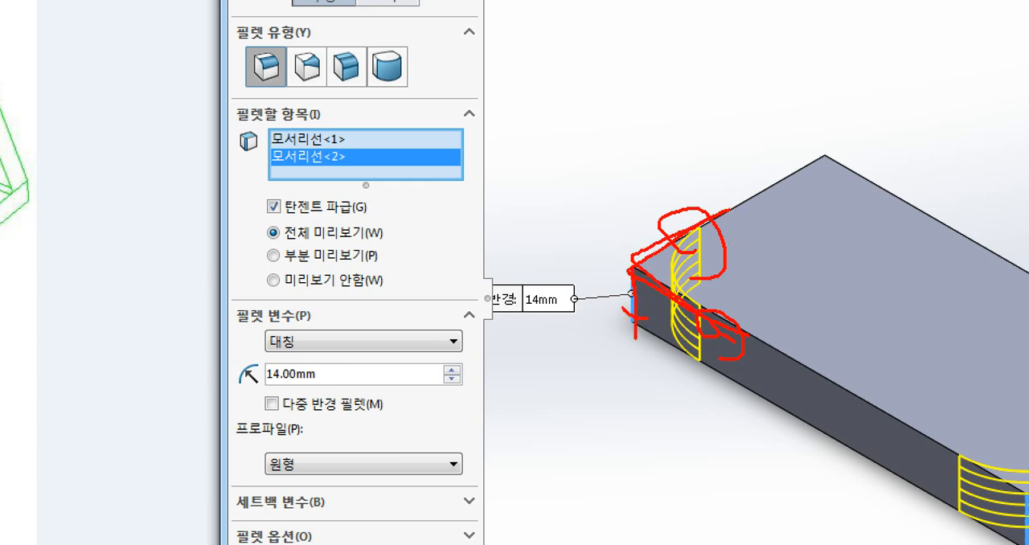
mouse_move(630, 308)
mouse_down()
mouse_move(631, 283)
mouse_move(628, 334)
mouse_move(653, 302)
mouse_up()
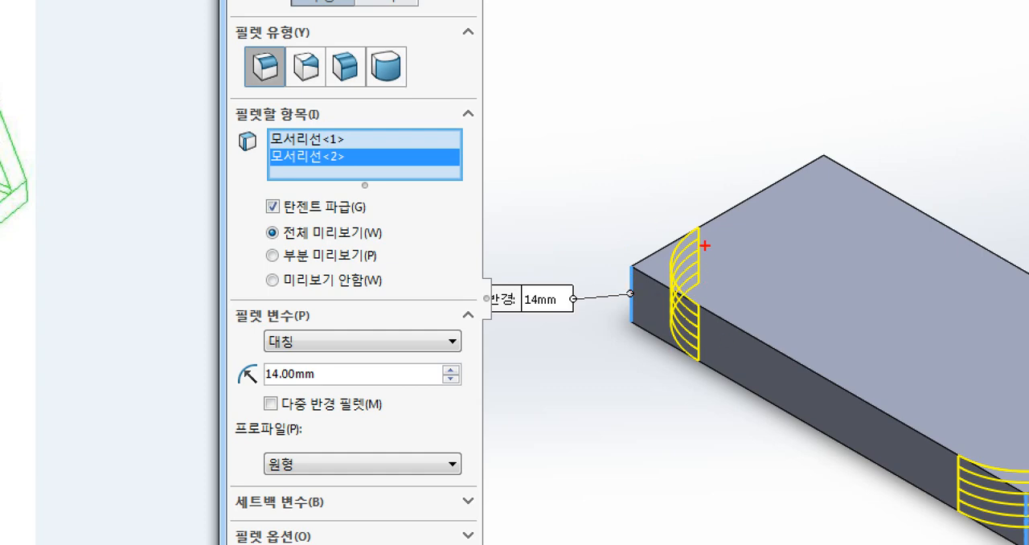
mouse_move(709, 228)
mouse_down()
mouse_move(684, 249)
mouse_move(702, 307)
mouse_up()
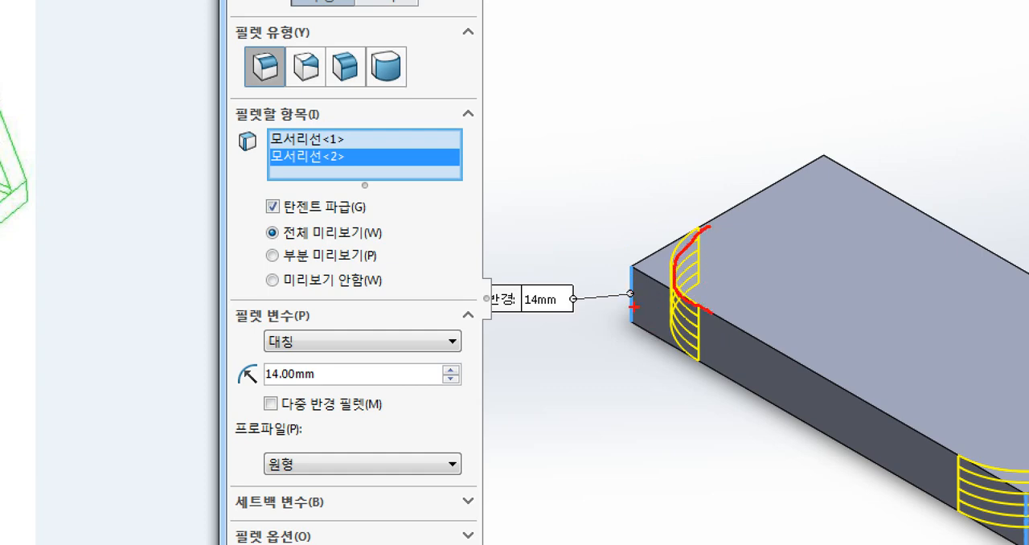
drag(634, 306, 630, 288)
mouse_move(620, 288)
mouse_down()
mouse_move(654, 310)
mouse_move(636, 282)
mouse_up()
drag(711, 224, 669, 272)
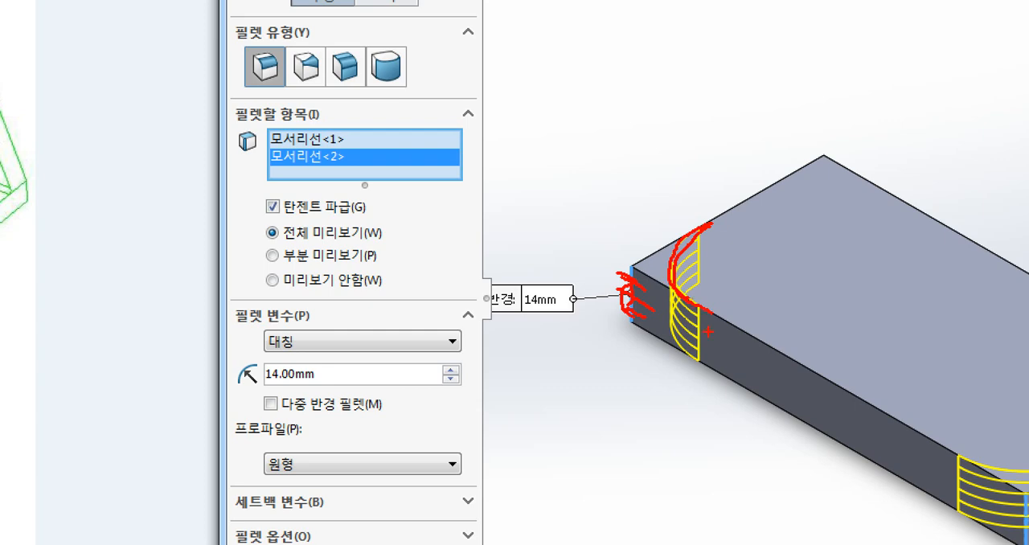
key(Escape)
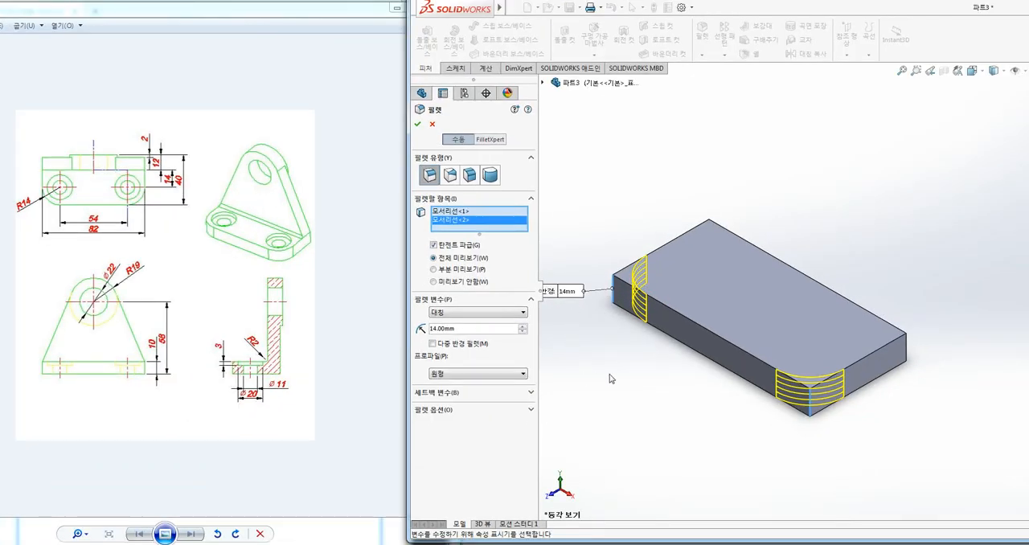
ctrl+middle_drag(609, 377, 612, 366)
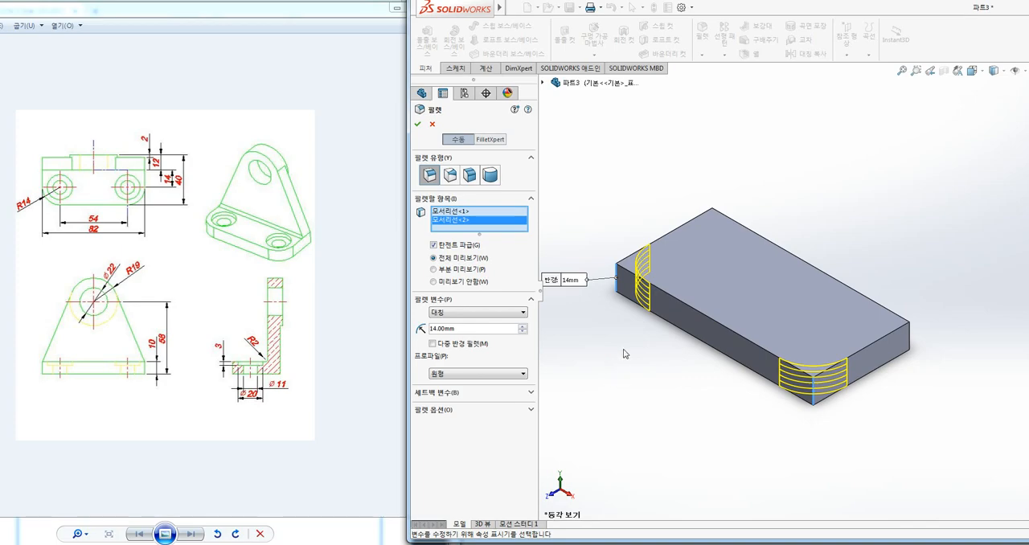
key(ctrl+1)
click(620, 336)
drag(613, 196, 608, 250)
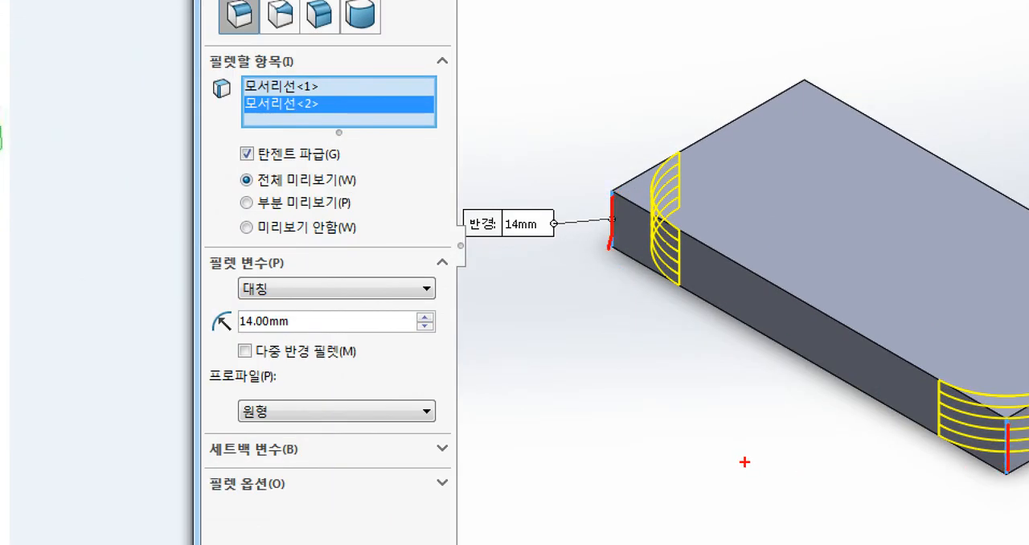
key(Escape)
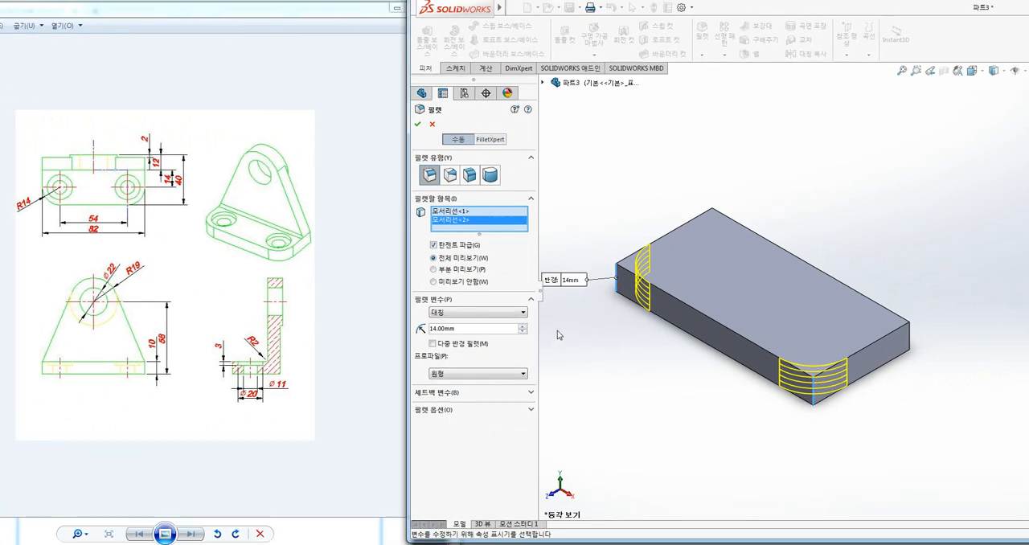
Apply the 14 mm fillet to the plate's two front corners and undo it
click(417, 124)
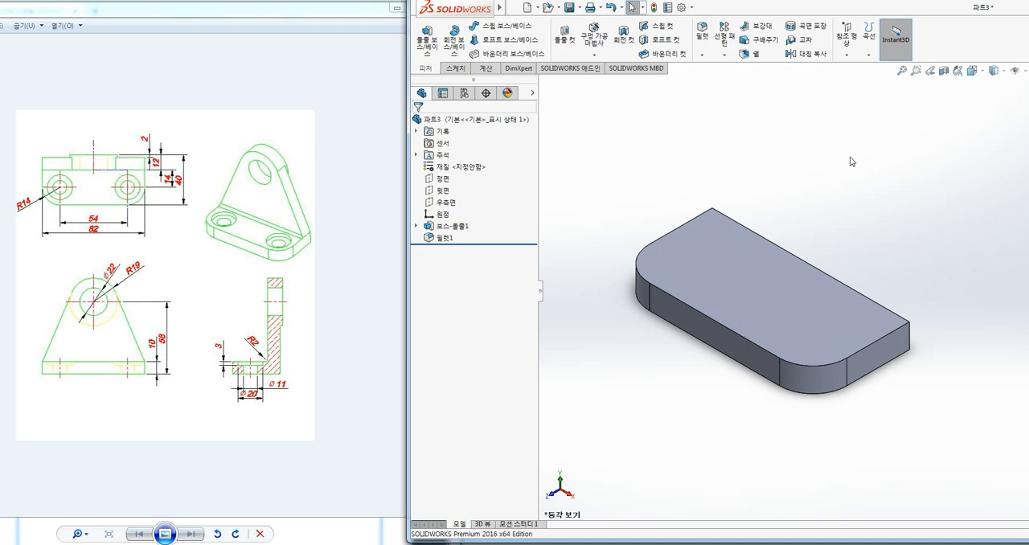
key(ctrl+z)
ctrl+middle_drag(853, 198, 825, 183)
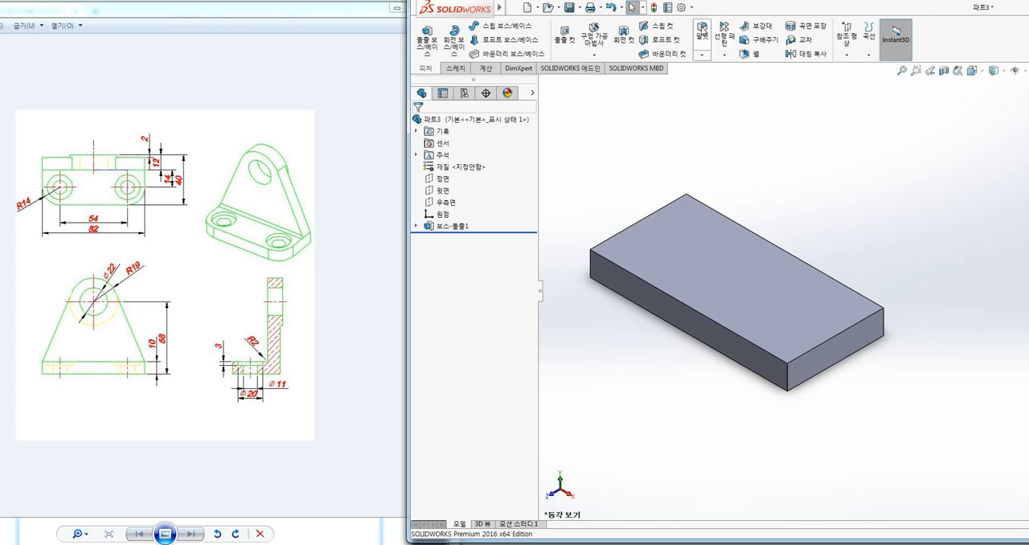
Start a 14 mm fillet with the multiple-radius option and select the base plate's two front vertical corner edges
click(702, 32)
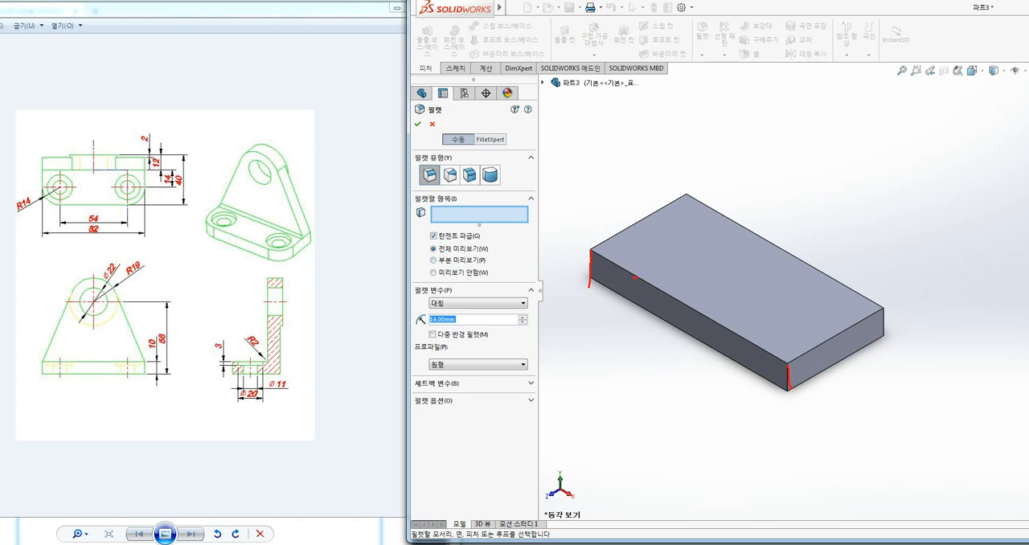
drag(579, 260, 620, 283)
drag(791, 391, 804, 376)
key(Escape)
double_click(431, 319)
click(593, 264)
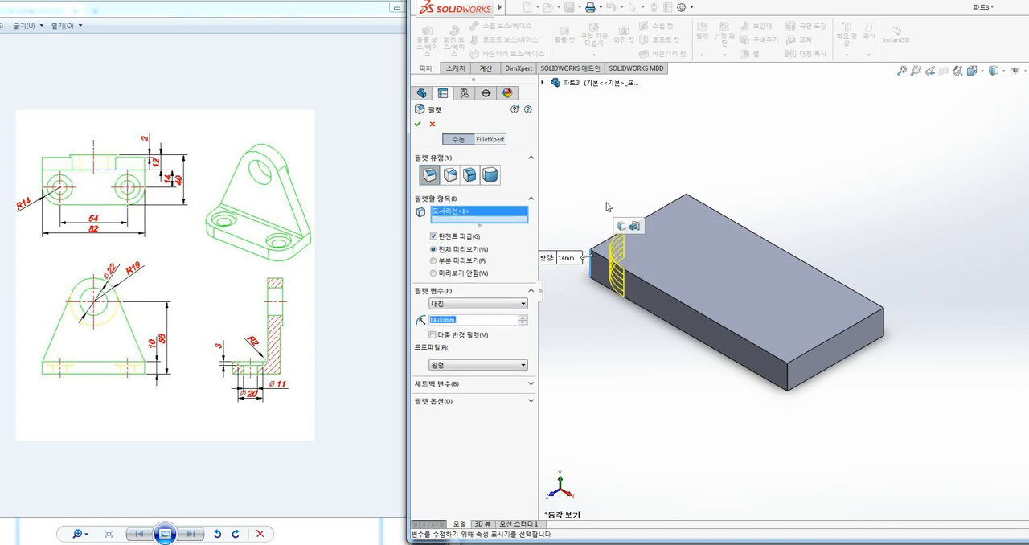
ctrl+middle_drag(595, 184, 641, 177)
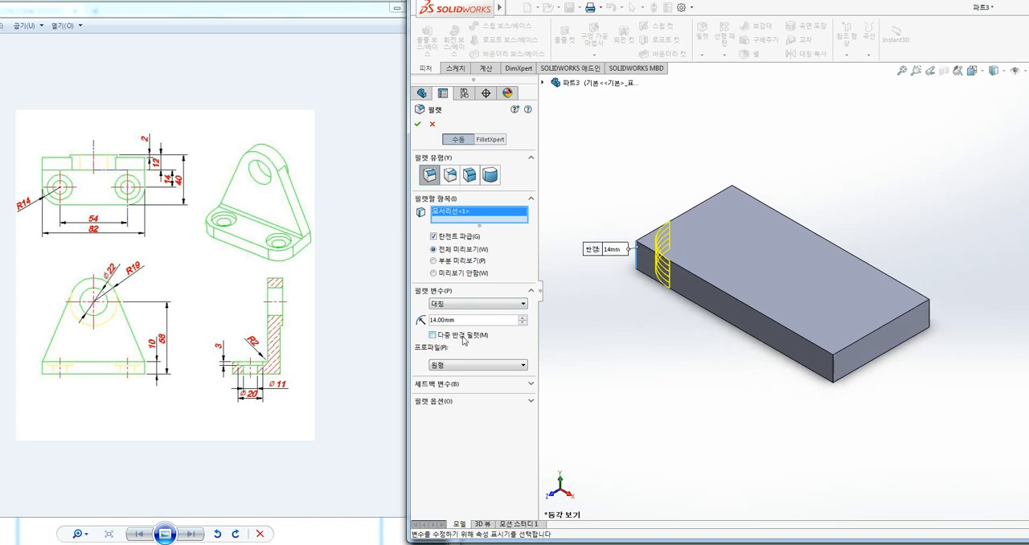
click(433, 335)
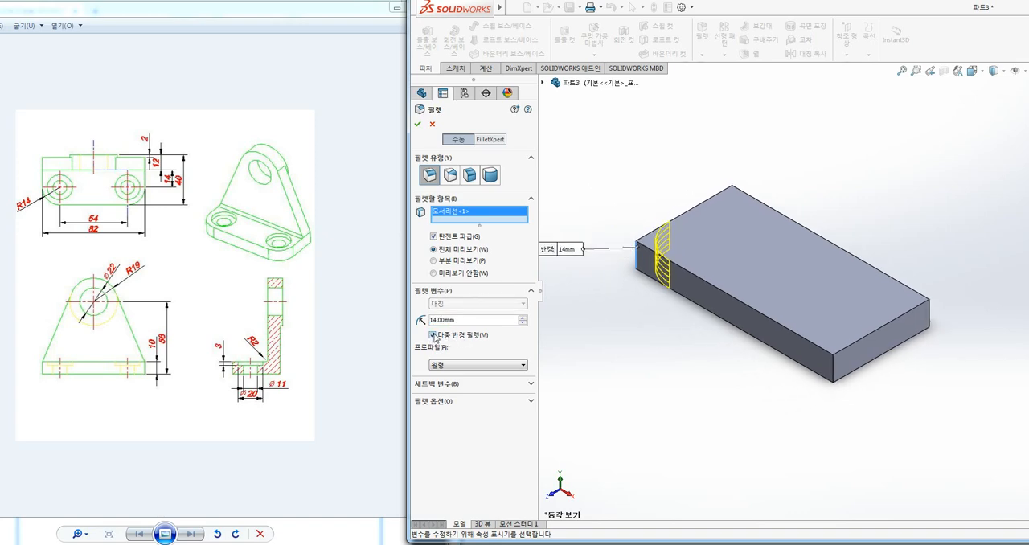
click(836, 369)
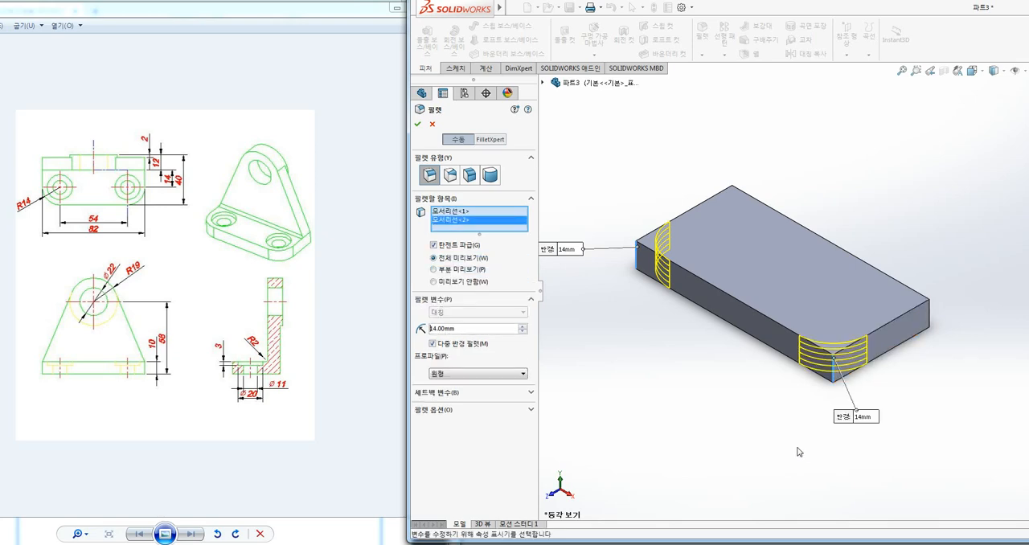
ctrl+middle_drag(771, 427, 794, 427)
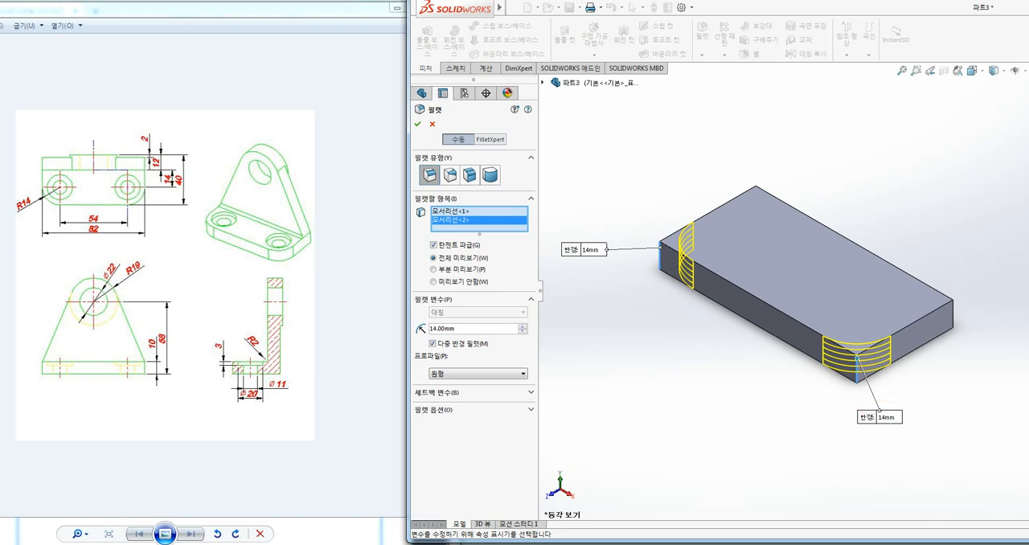
Set the individual fillet radius of the second selected corner edge to 10 mm
click(891, 418)
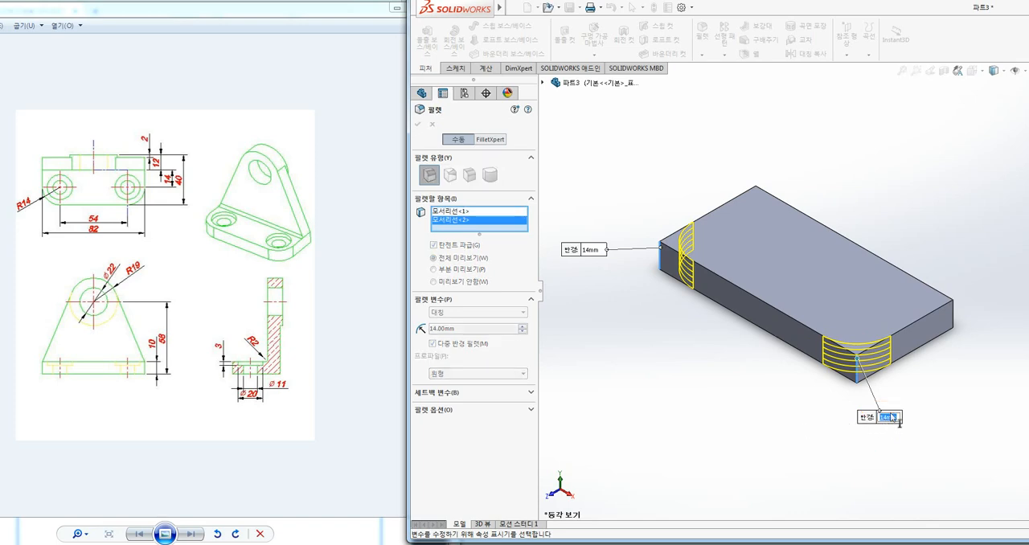
text(10)
key(Return)
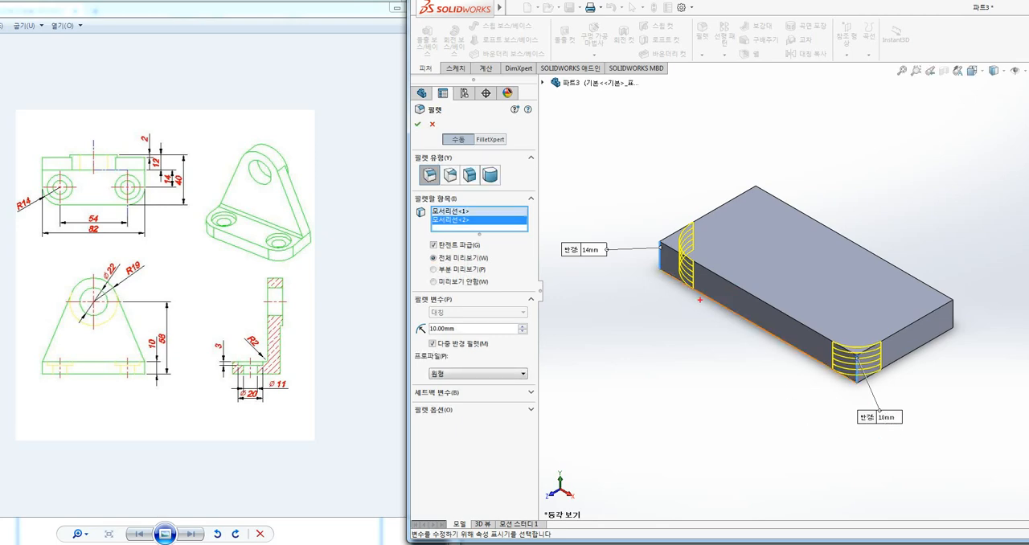
mouse_move(697, 302)
mouse_down()
mouse_move(653, 206)
mouse_move(696, 301)
mouse_up()
mouse_move(917, 416)
mouse_down()
mouse_move(883, 442)
mouse_move(911, 332)
mouse_up()
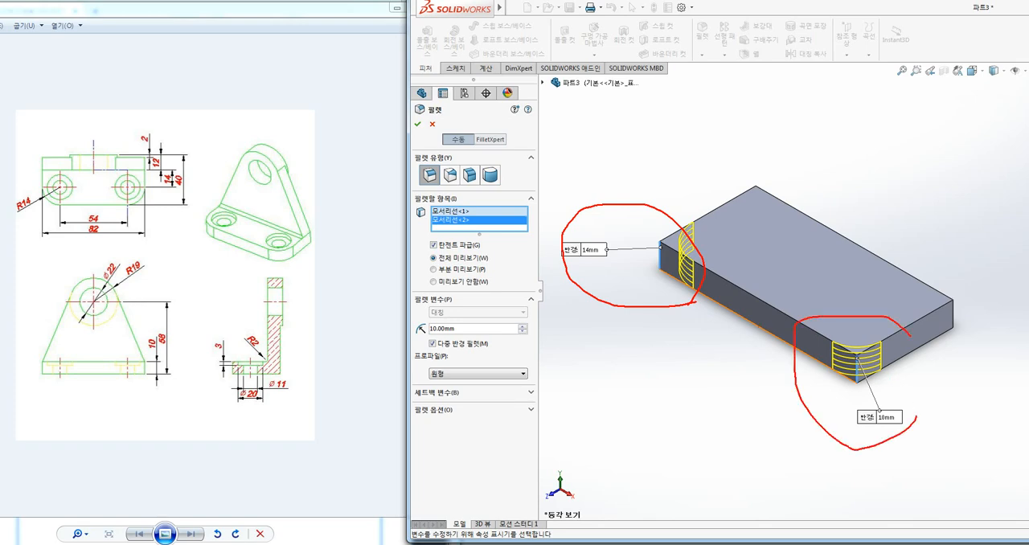
key(Escape)
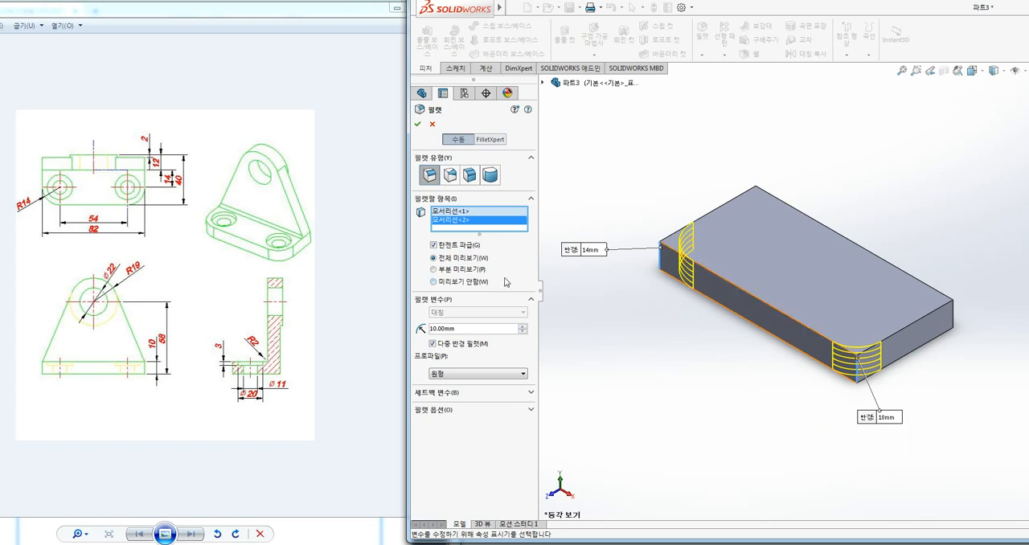
mouse_move(558, 298)
mouse_down()
mouse_move(380, 233)
mouse_move(532, 319)
mouse_up()
key(Escape)
Set the individual fillet radii to 20 mm for the first selected corner edge and 7 mm for the second
click(450, 211)
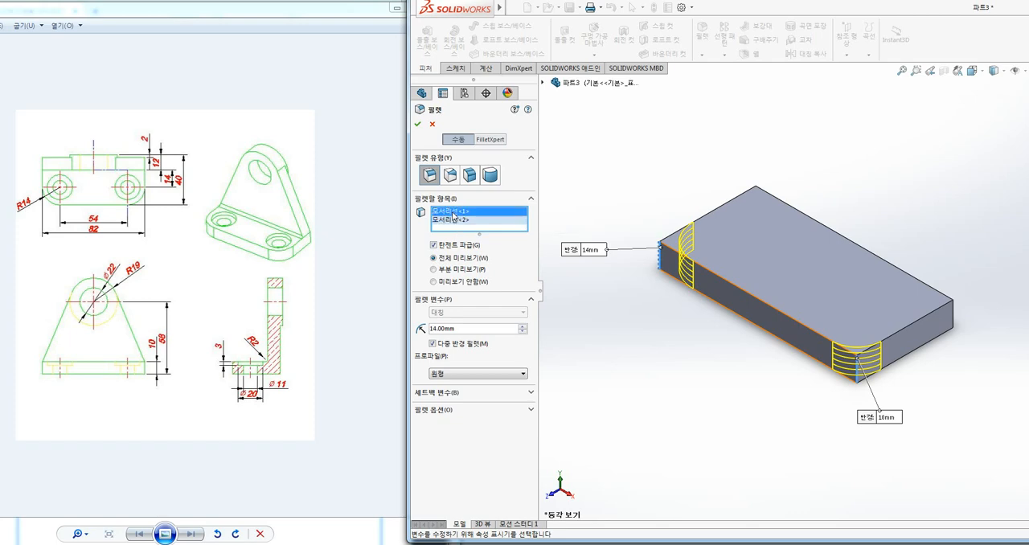
drag(466, 329, 407, 334)
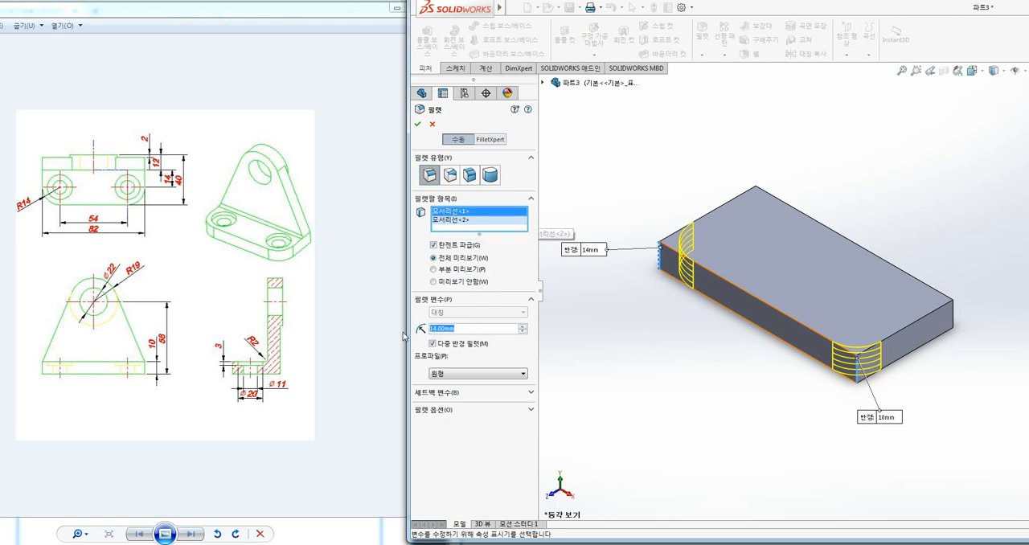
text(20)
key(Return)
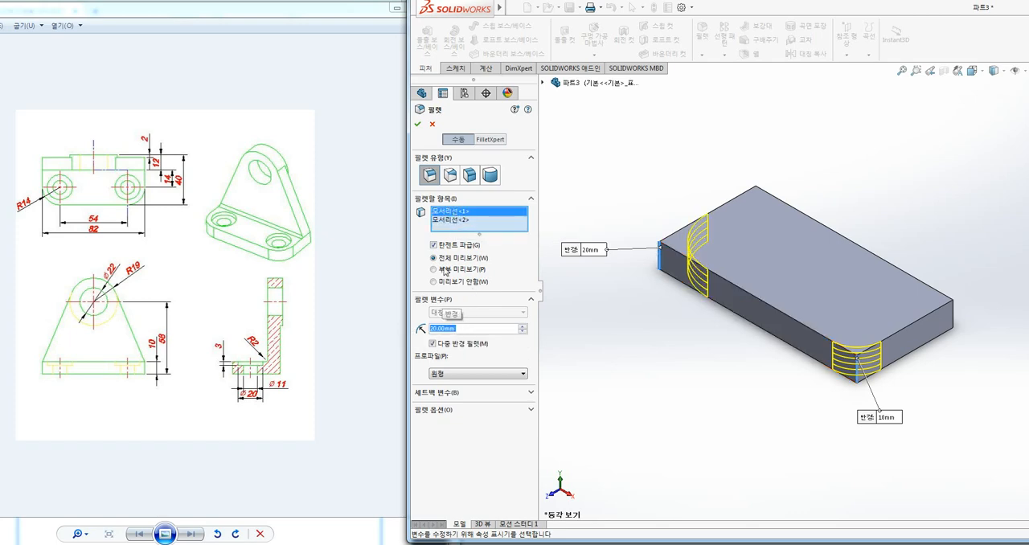
click(452, 220)
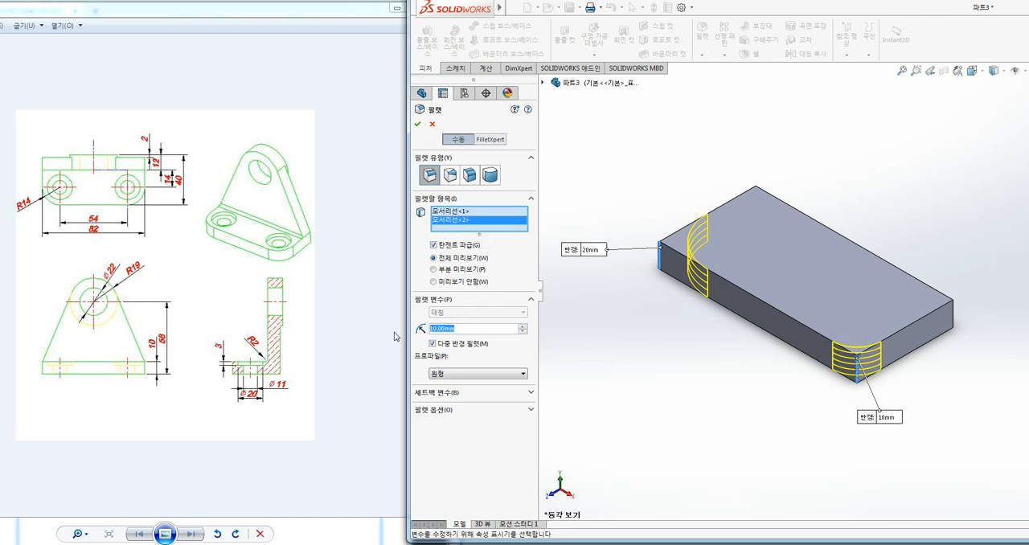
text(7)
key(Return)
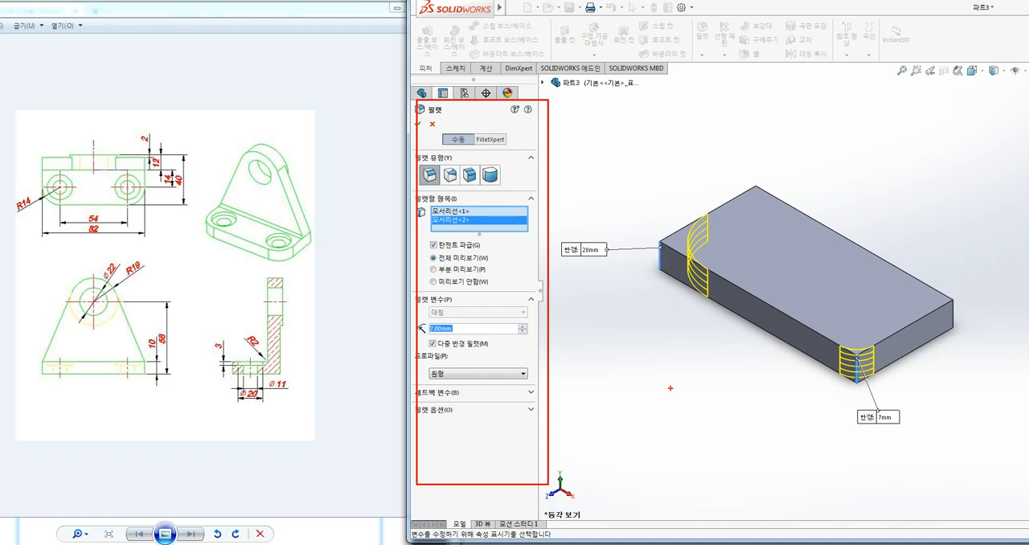
Apply the multiple-radius fillet to the base plate's two front corners and undo it
drag(604, 371, 530, 374)
mouse_move(538, 349)
mouse_down()
mouse_move(531, 366)
mouse_move(544, 384)
mouse_up()
key(Escape)
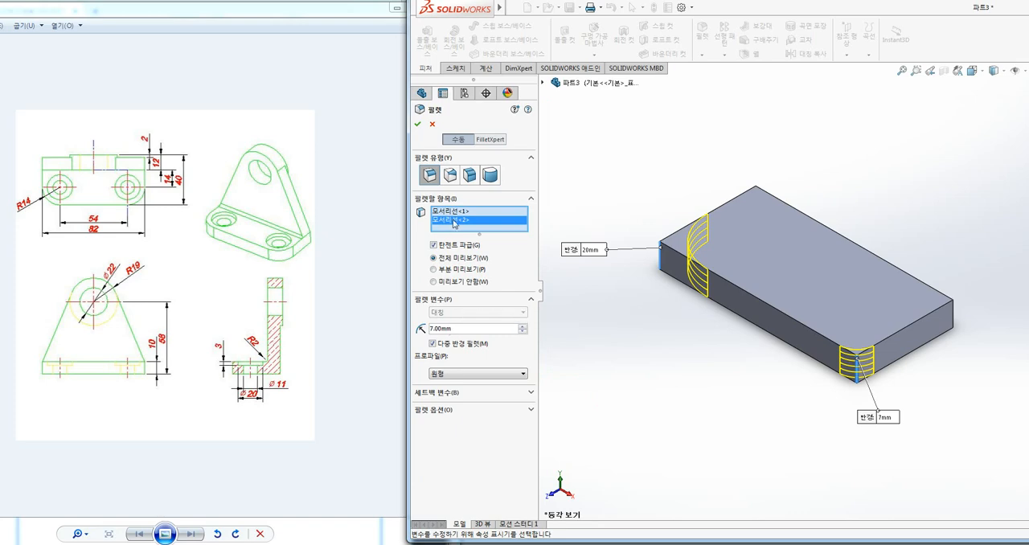
click(417, 124)
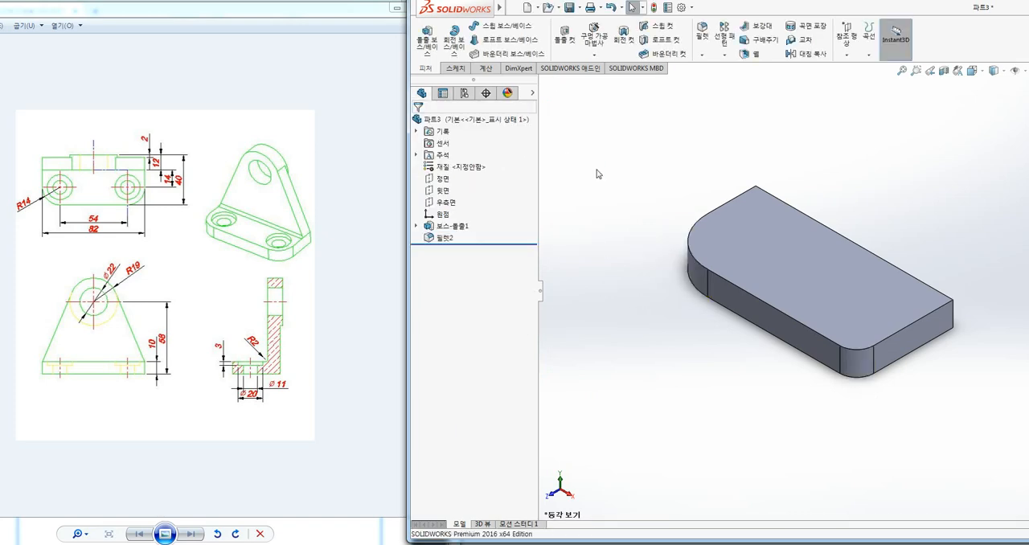
key(ctrl+z)
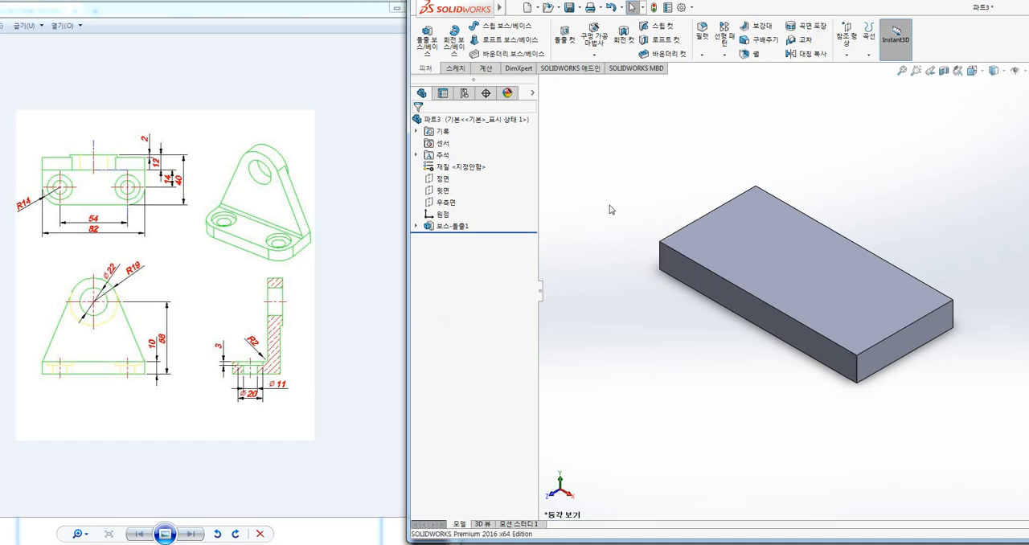
Start a variable-size fillet on the long upper front edge of the base plate
ctrl+middle_drag(773, 186, 731, 166)
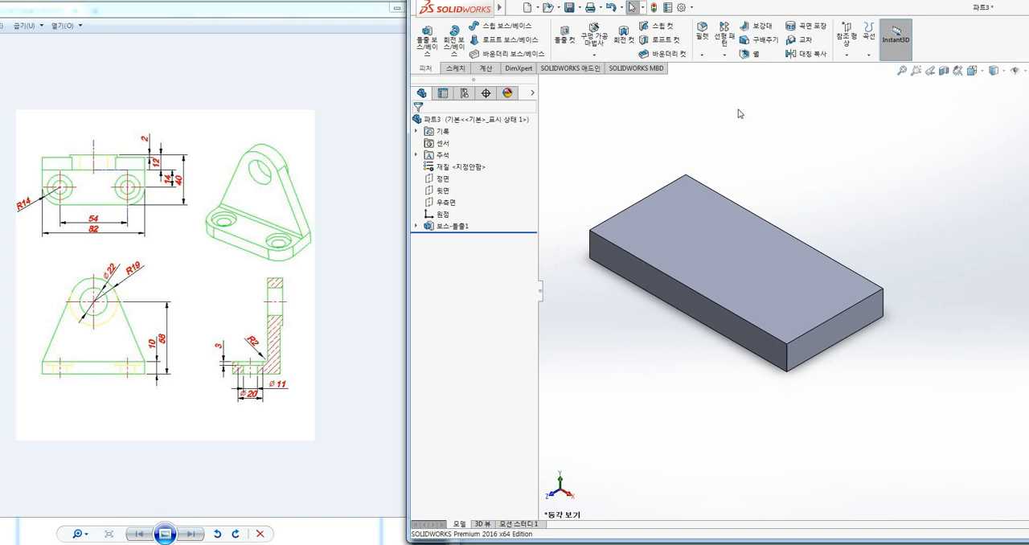
click(703, 33)
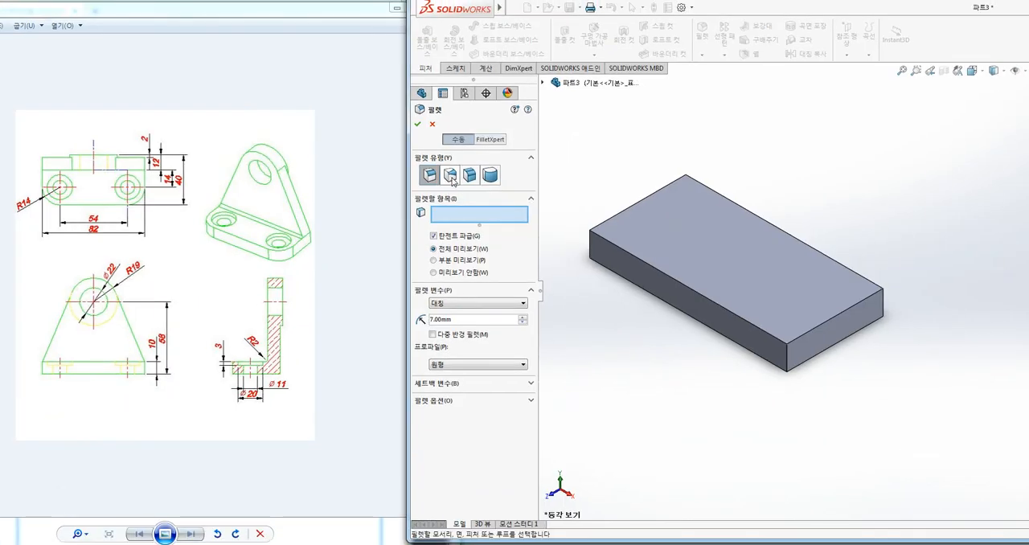
click(451, 175)
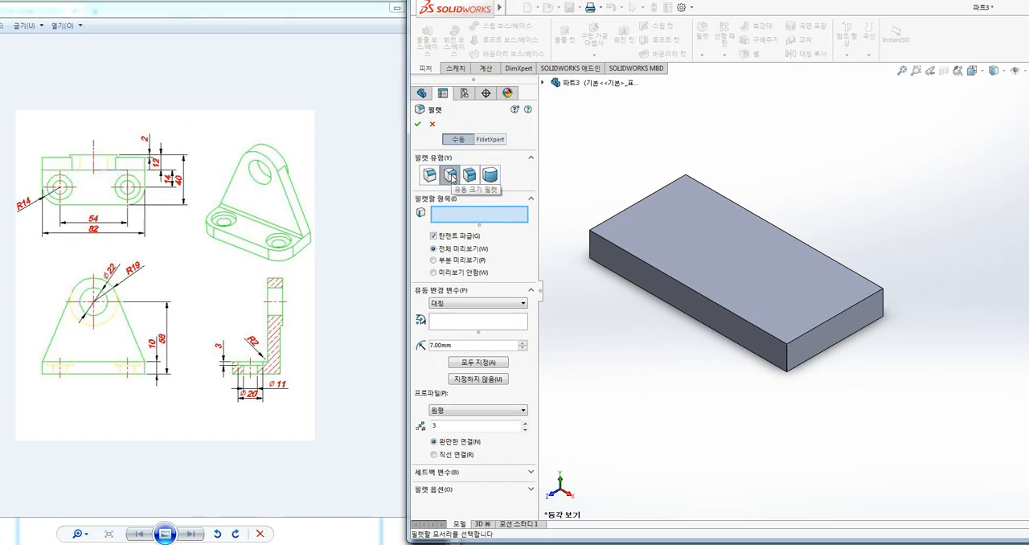
click(648, 266)
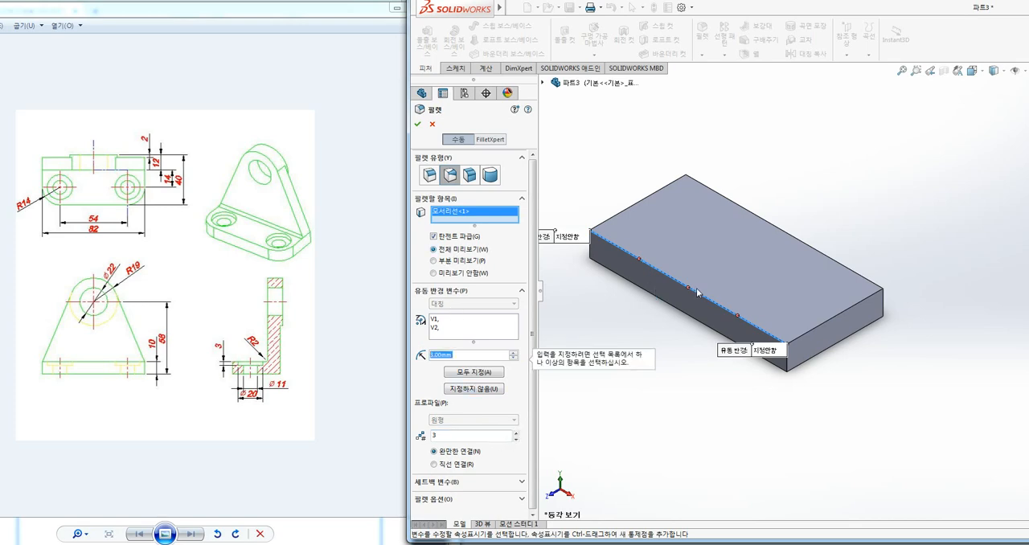
ctrl+middle_drag(618, 304, 656, 316)
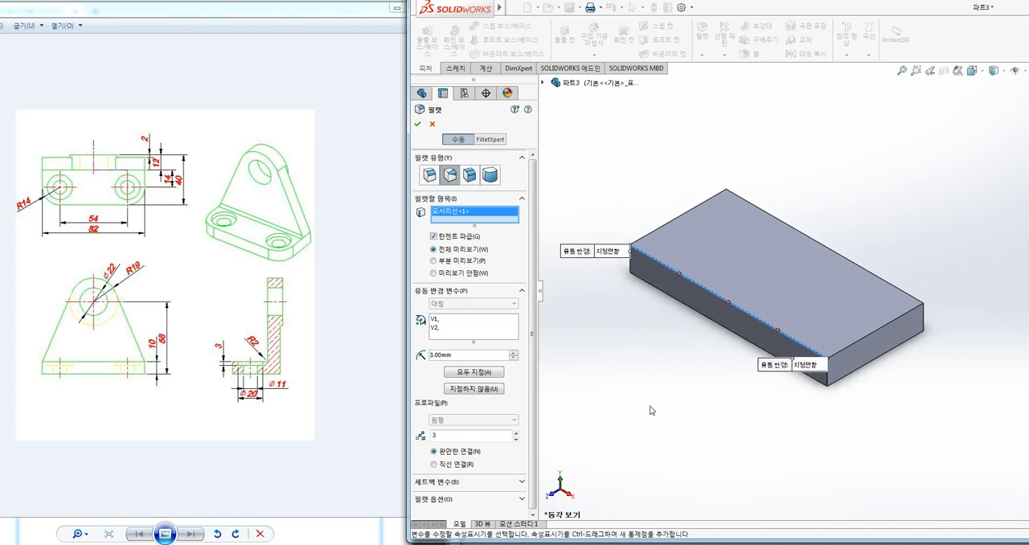
Set the variable fillet's end radii to 3 mm at vertex V1 and 7 mm at vertex V2
click(614, 254)
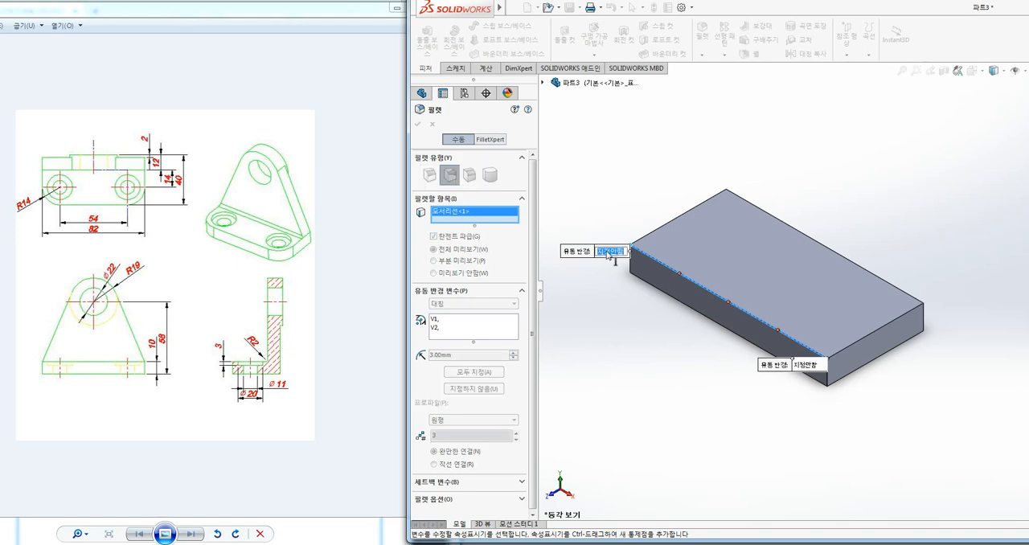
text(3)
key(Return)
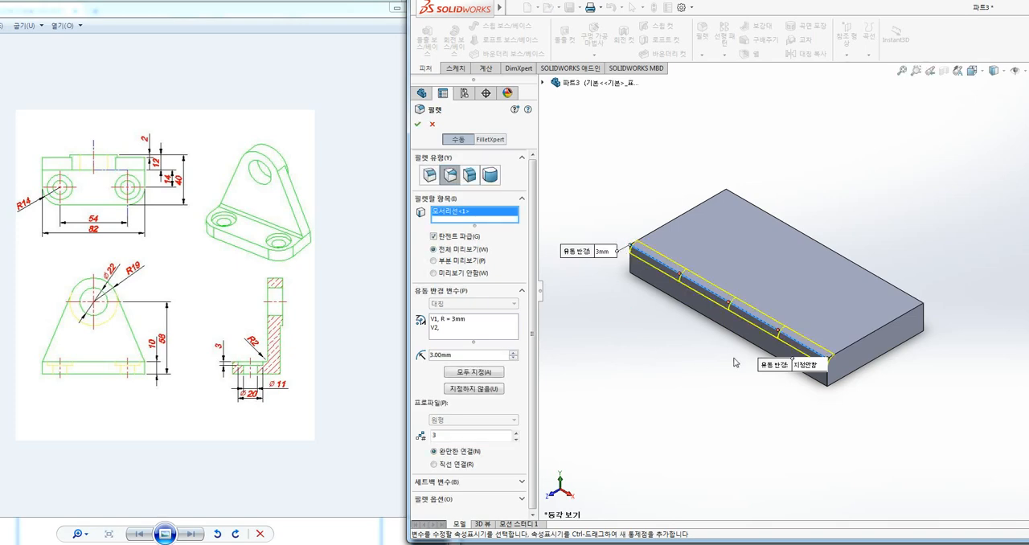
click(808, 365)
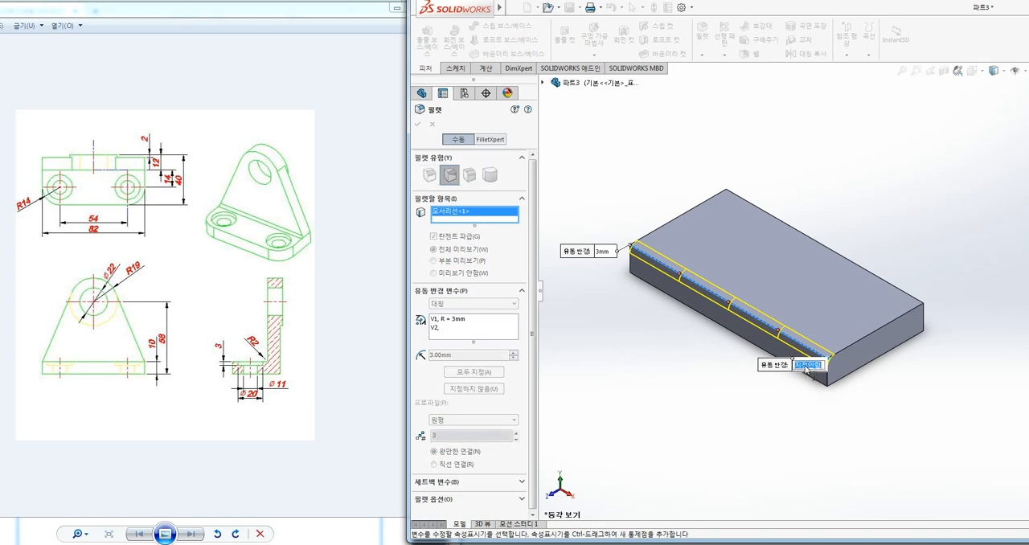
text(7)
key(Return)
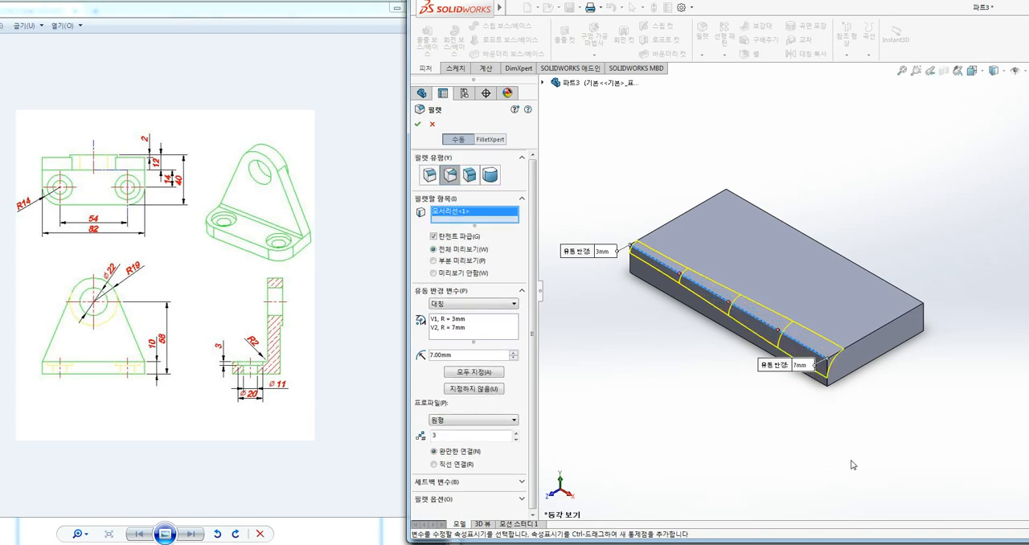
key(ctrl+2)
mouse_move(619, 268)
mouse_down()
mouse_move(560, 254)
mouse_move(615, 270)
mouse_up()
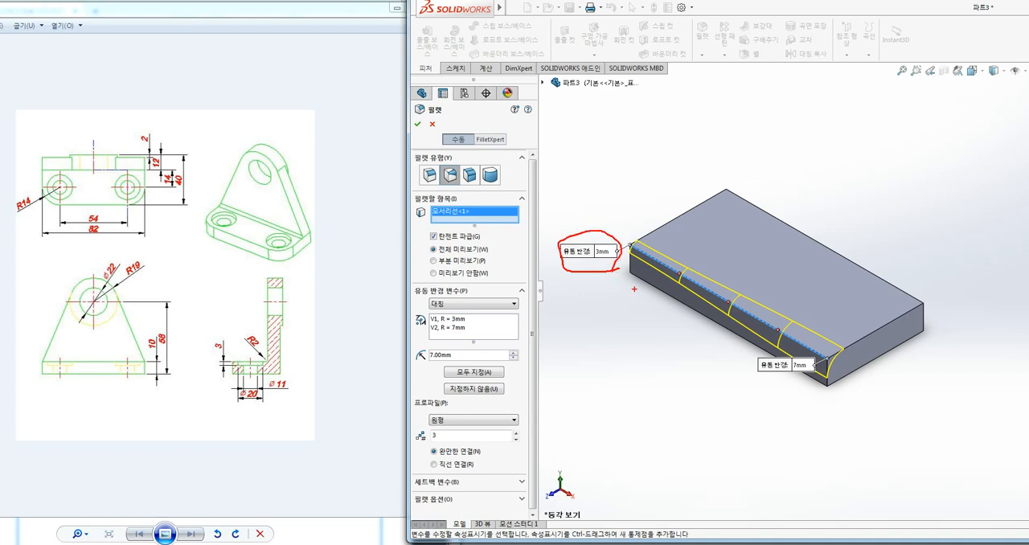
drag(810, 395, 776, 357)
key(Escape)
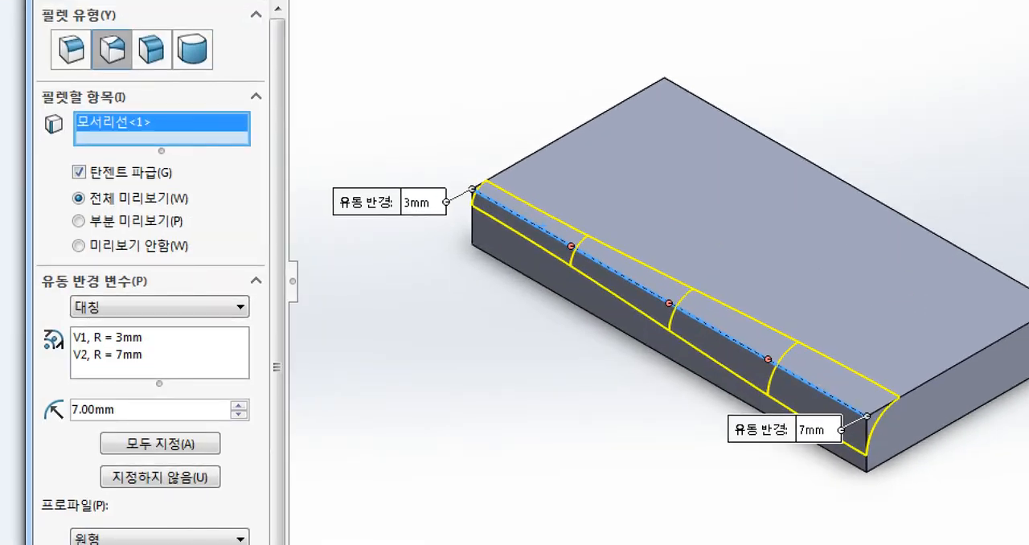
drag(684, 264, 684, 281)
drag(583, 229, 595, 269)
drag(701, 314, 691, 312)
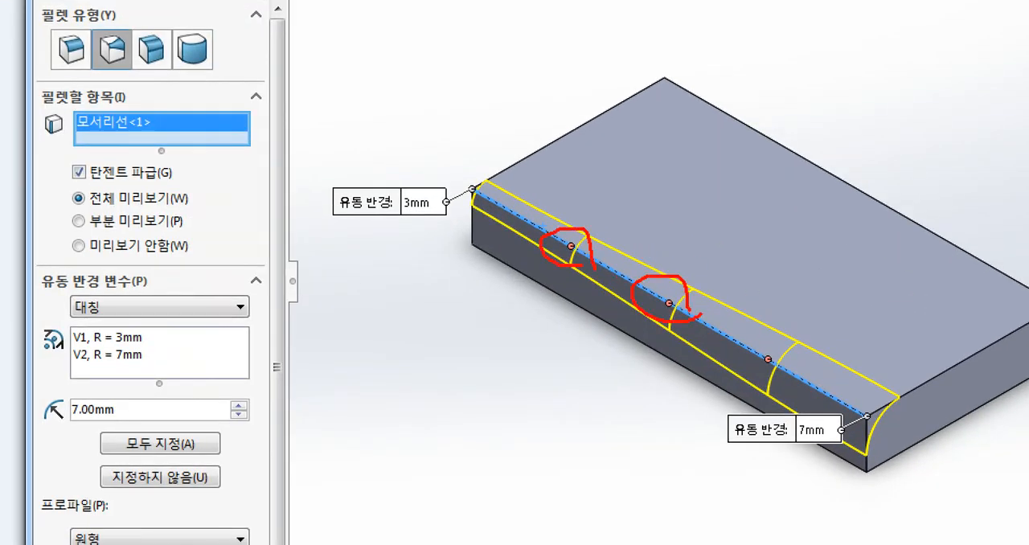
mouse_move(799, 373)
mouse_down()
mouse_move(748, 354)
mouse_move(778, 378)
mouse_up()
key(Escape)
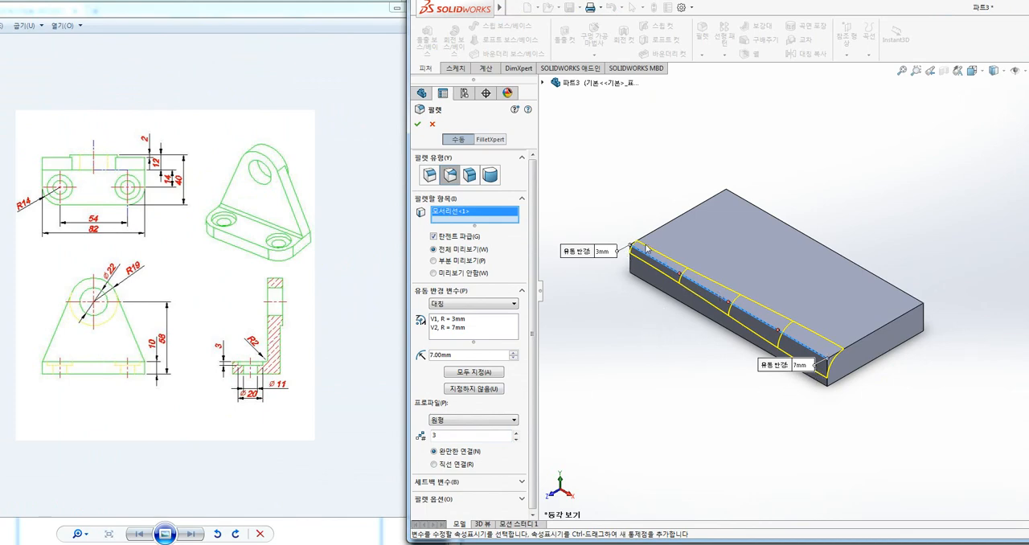
Activate the control point at 25% along the filleted edge and give it a radius of 3.8 mm
click(680, 275)
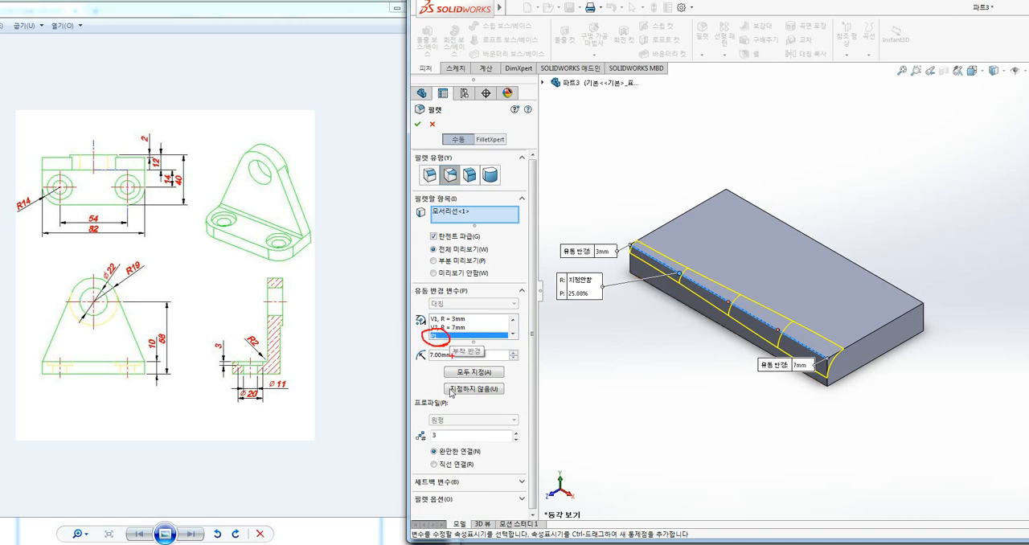
click(441, 356)
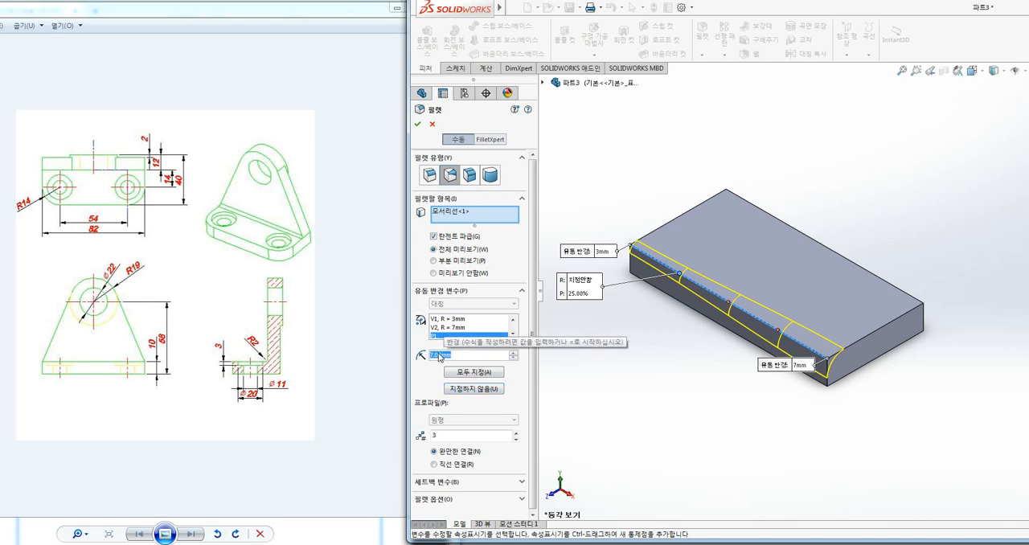
text(3.8)
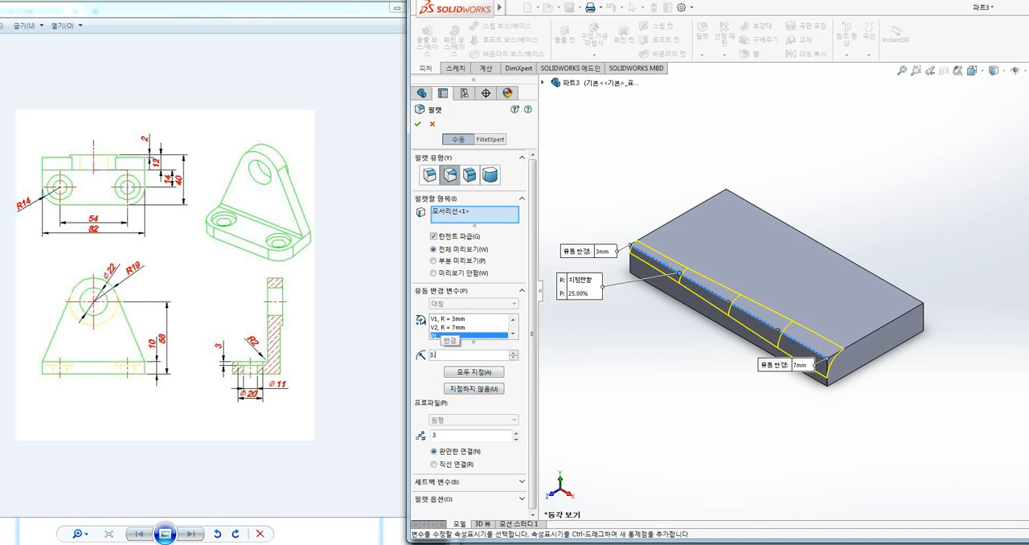
key(Return)
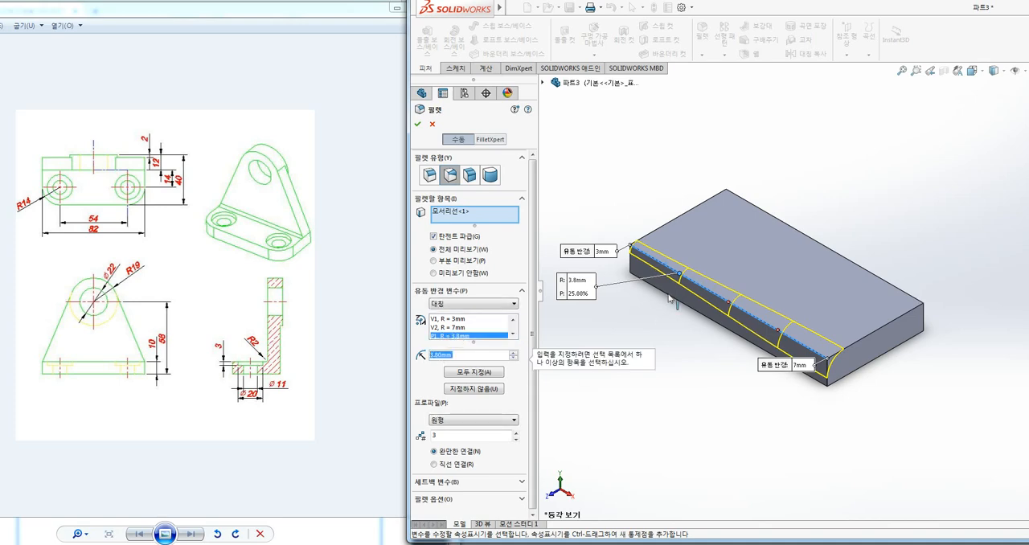
Activate the control point at 50% along the filleted edge and give it a radius of 4.5 mm
click(730, 304)
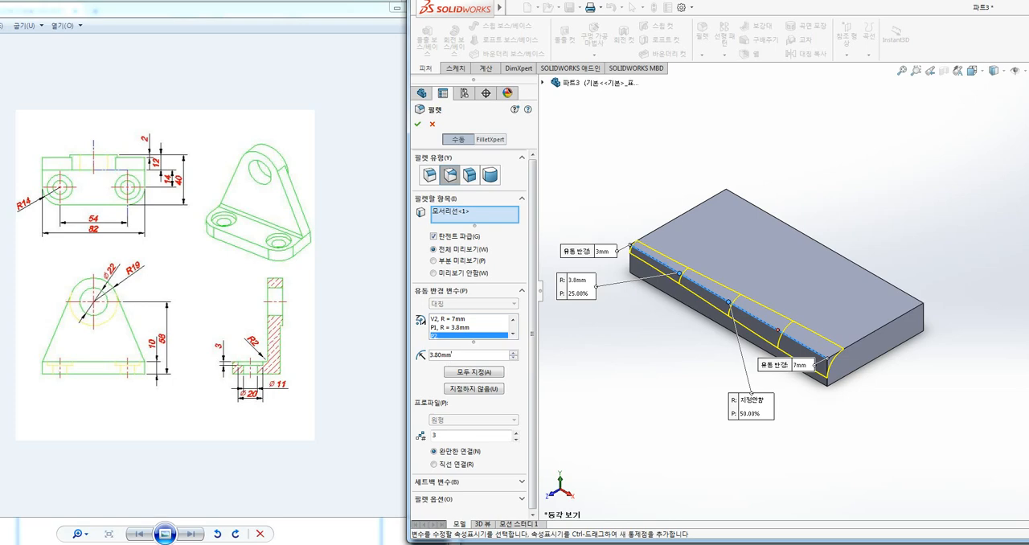
drag(453, 355, 393, 359)
text(4.5)
key(Return)
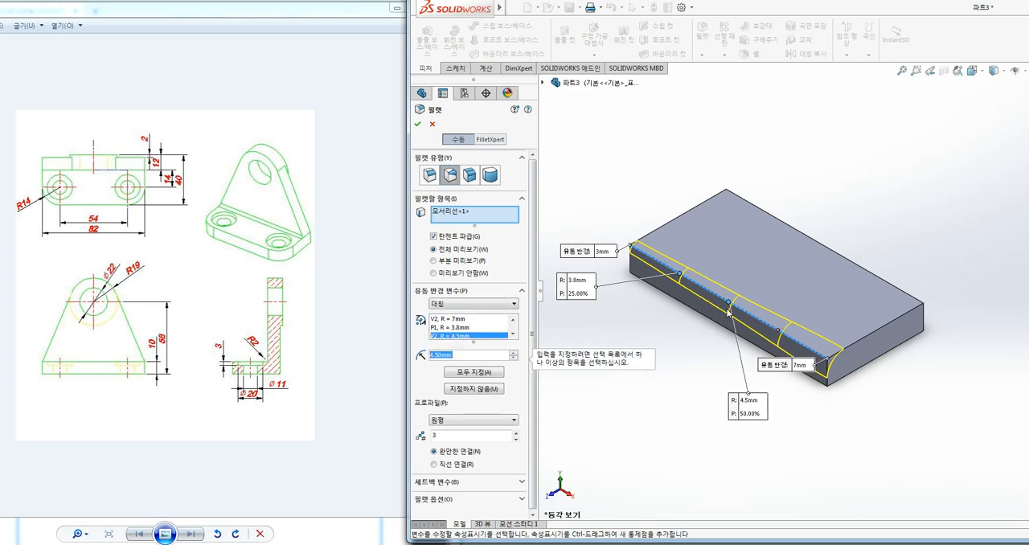
Activate the control point at 75% along the filleted edge and give it a radius of 6.5 mm
click(777, 332)
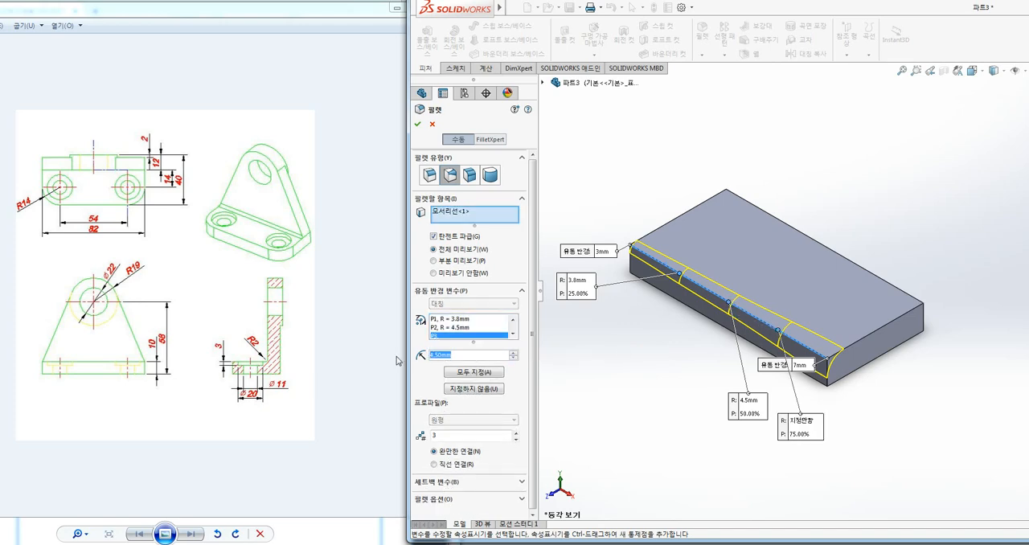
text(6)
key(Return)
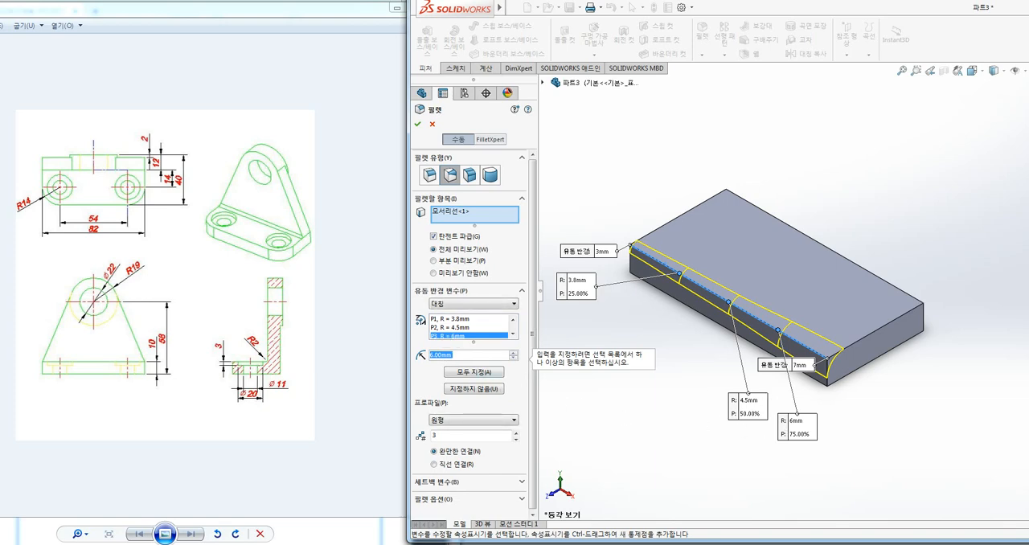
text(6.5)
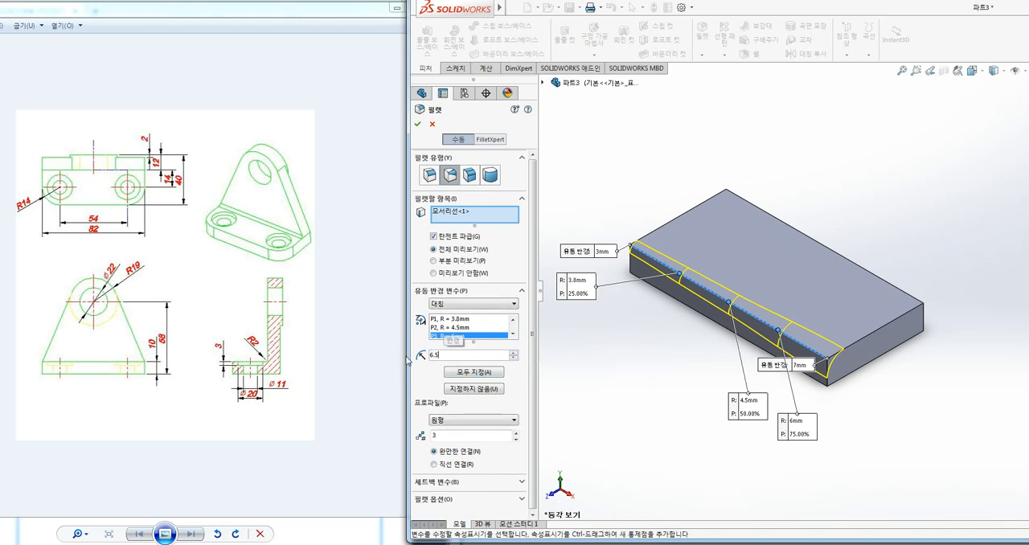
key(Return)
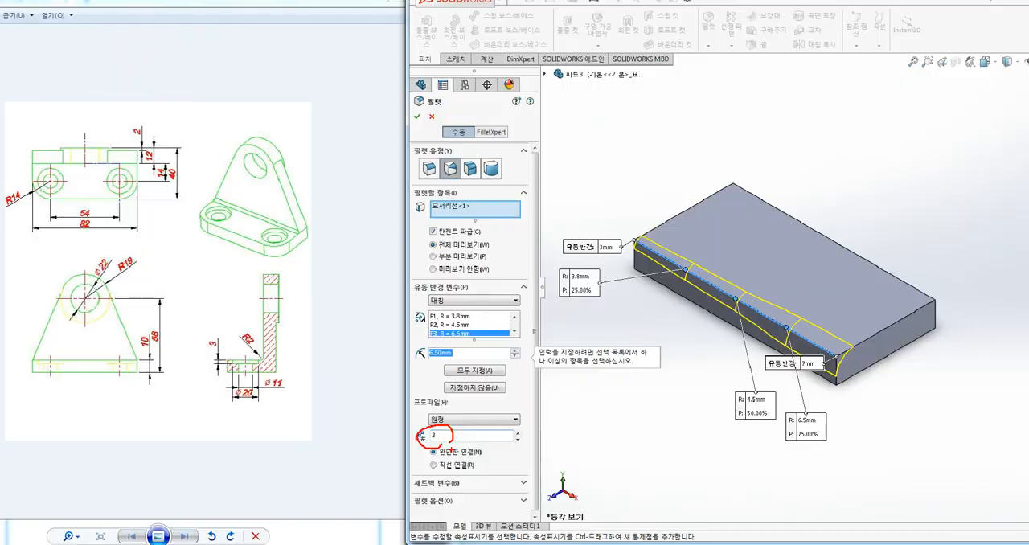
Set the variable fillet's number of intermediate control points along the edge to 7
drag(444, 436, 402, 444)
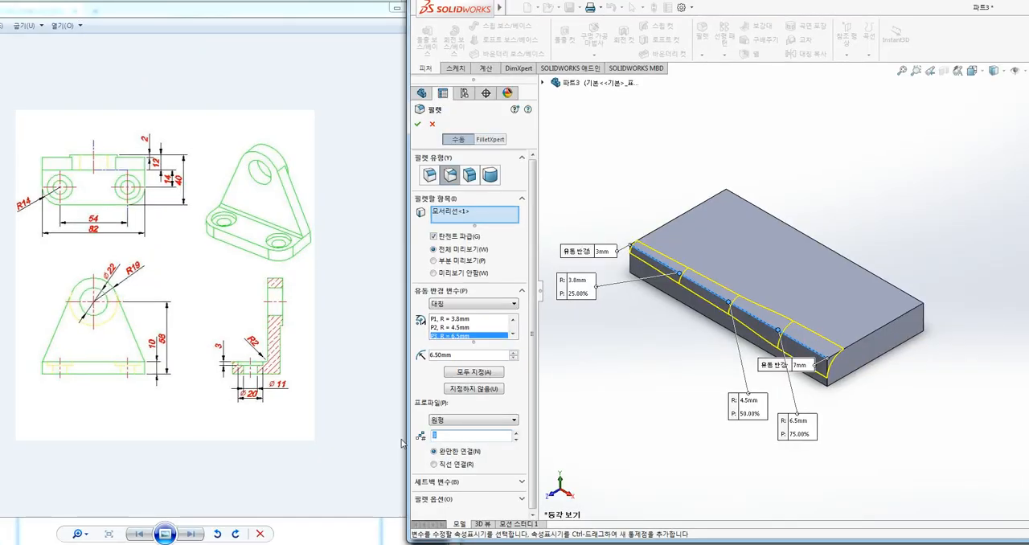
text(7)
click(480, 328)
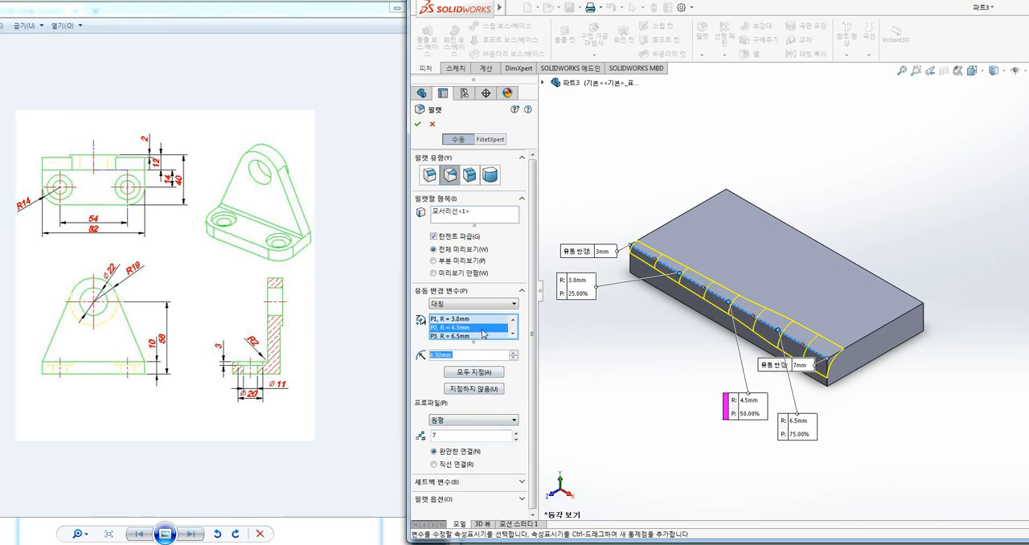
click(456, 435)
click(455, 336)
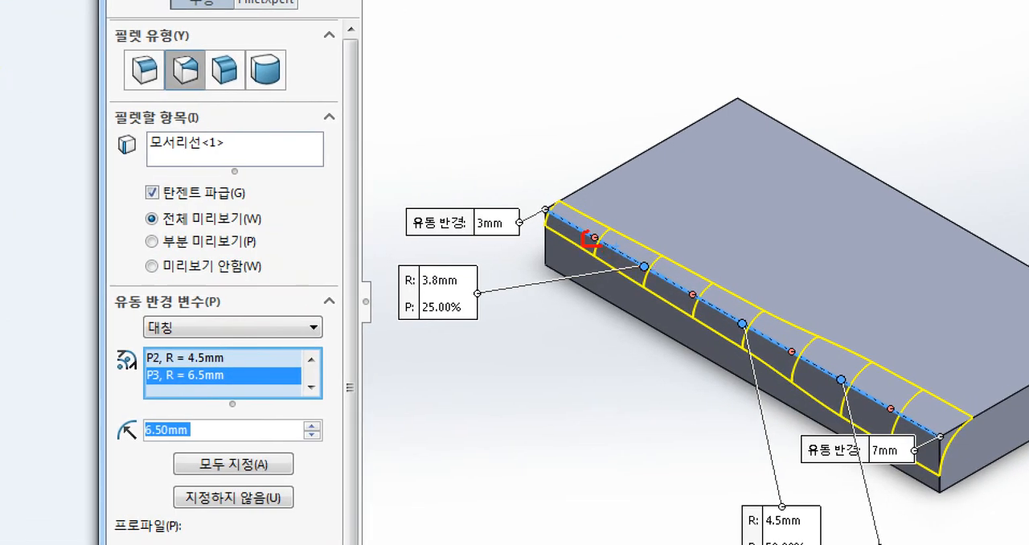
drag(703, 299, 692, 281)
mouse_move(464, 329)
mouse_down()
mouse_move(480, 266)
mouse_move(442, 339)
mouse_up()
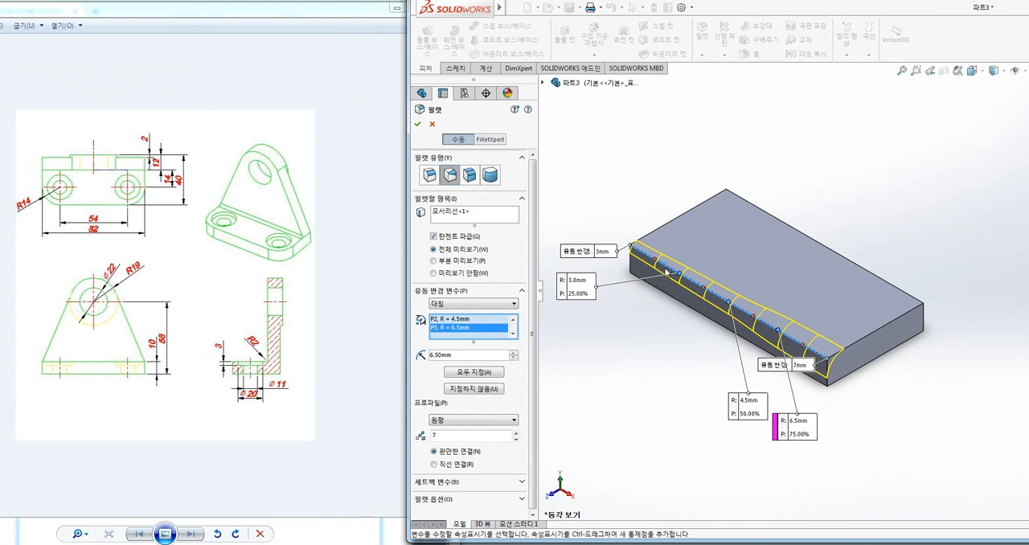
Activate the control point at 12.5% along the filleted edge and give it a radius of 6 mm
click(653, 259)
click(656, 261)
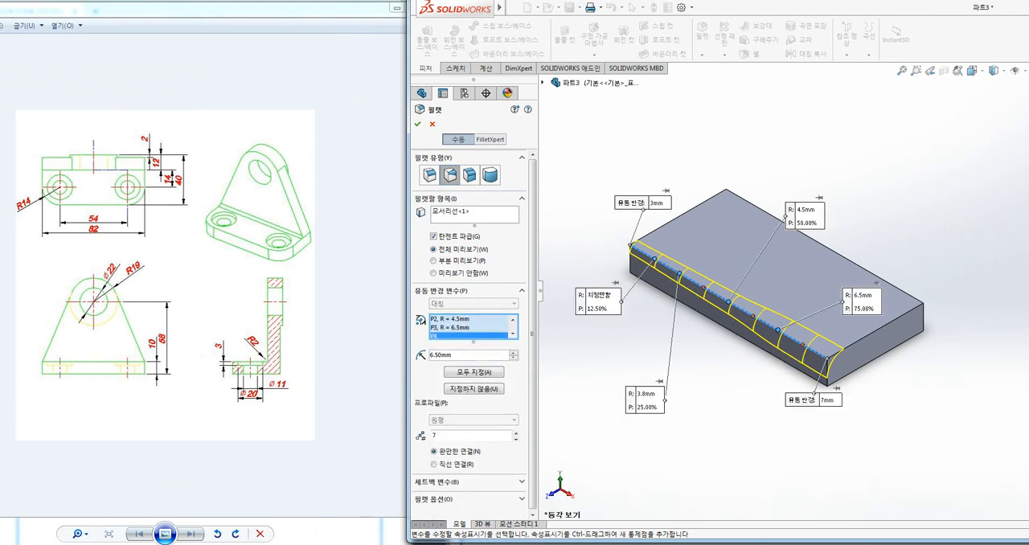
drag(456, 356, 414, 362)
text(6)
key(Return)
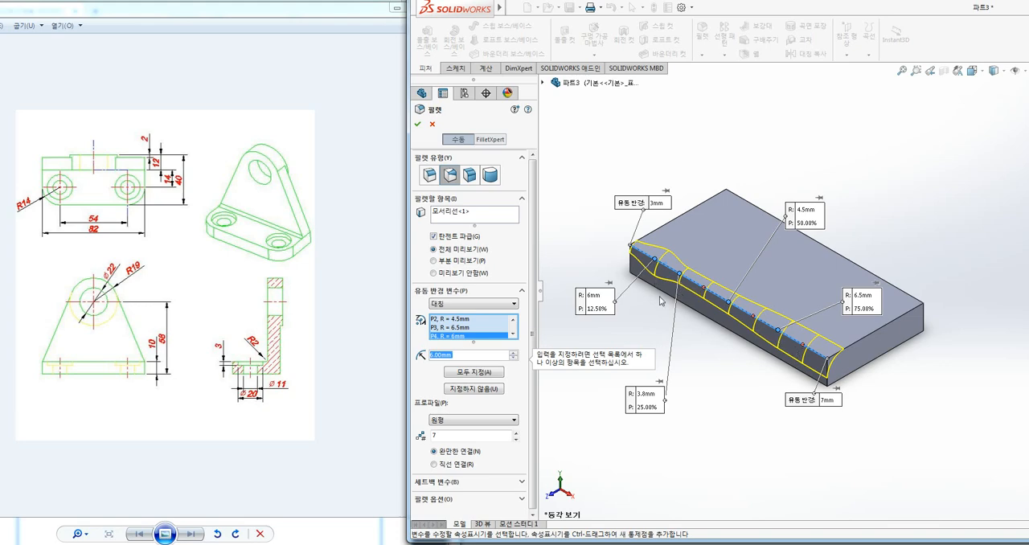
Try the straight transition between the control points, restore the smooth transition and accept the variable-size fillet
click(447, 465)
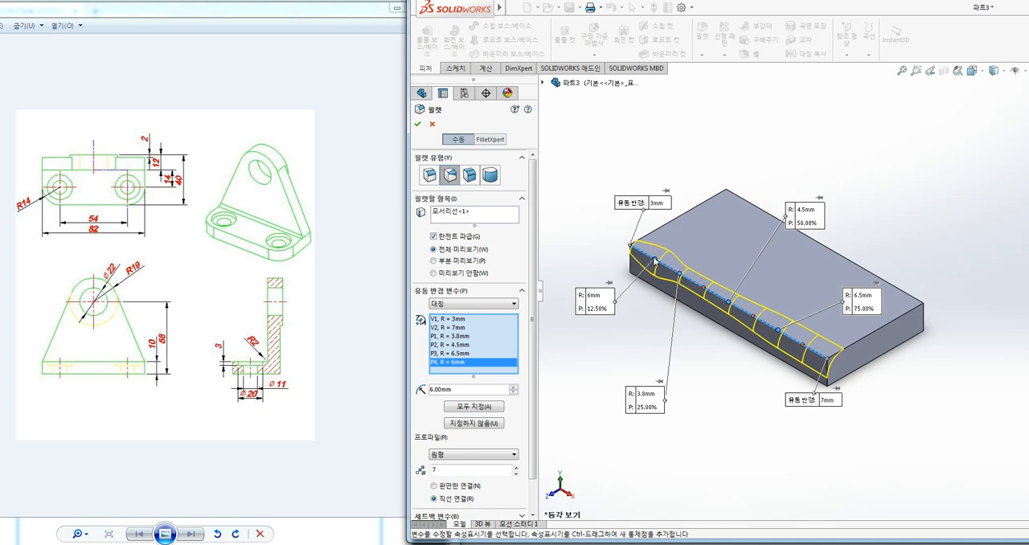
click(439, 486)
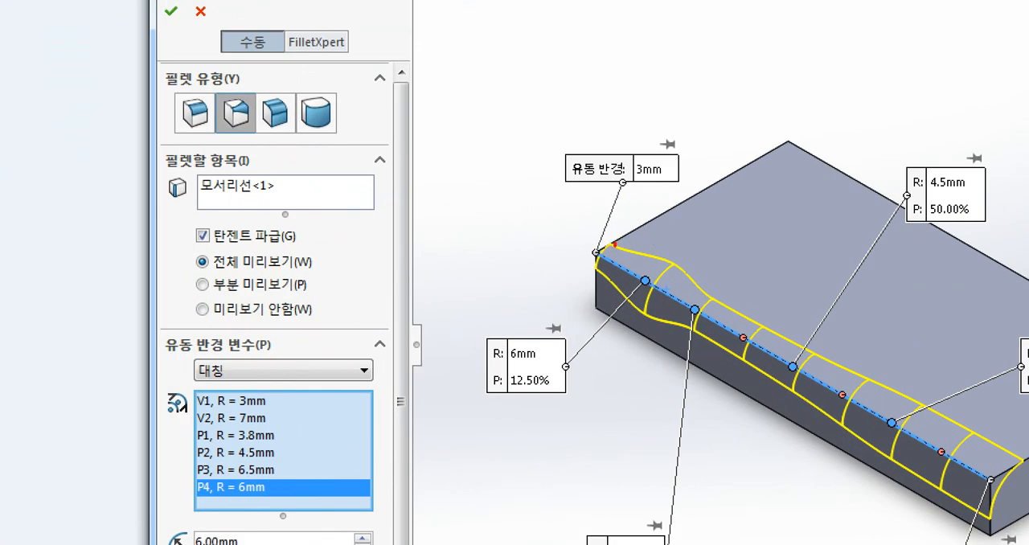
drag(614, 244, 647, 255)
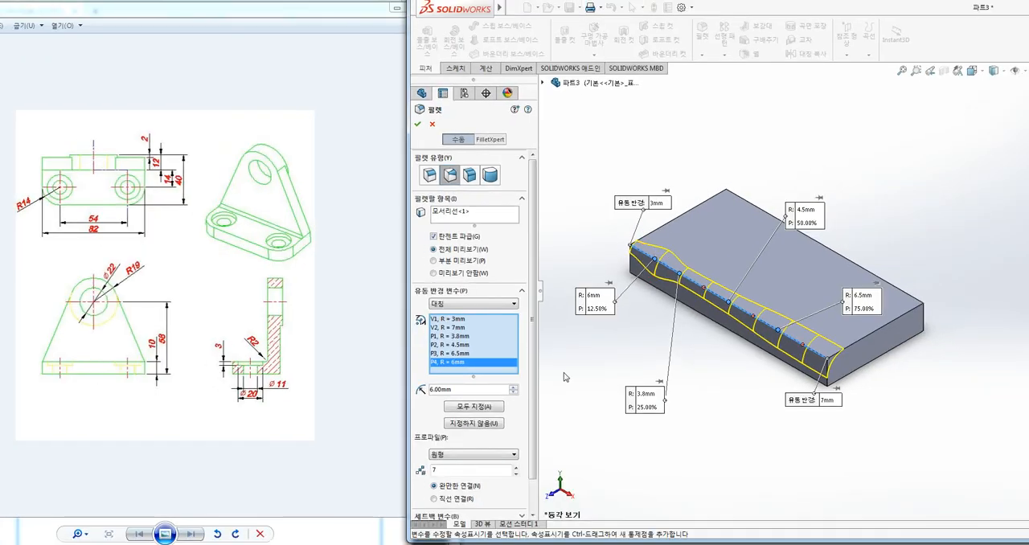
click(450, 502)
click(439, 486)
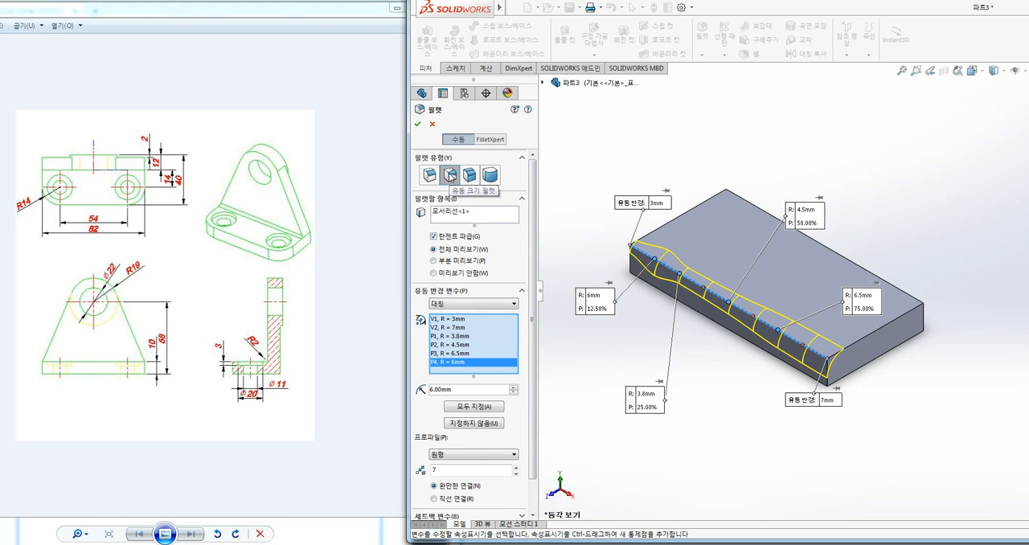
click(417, 124)
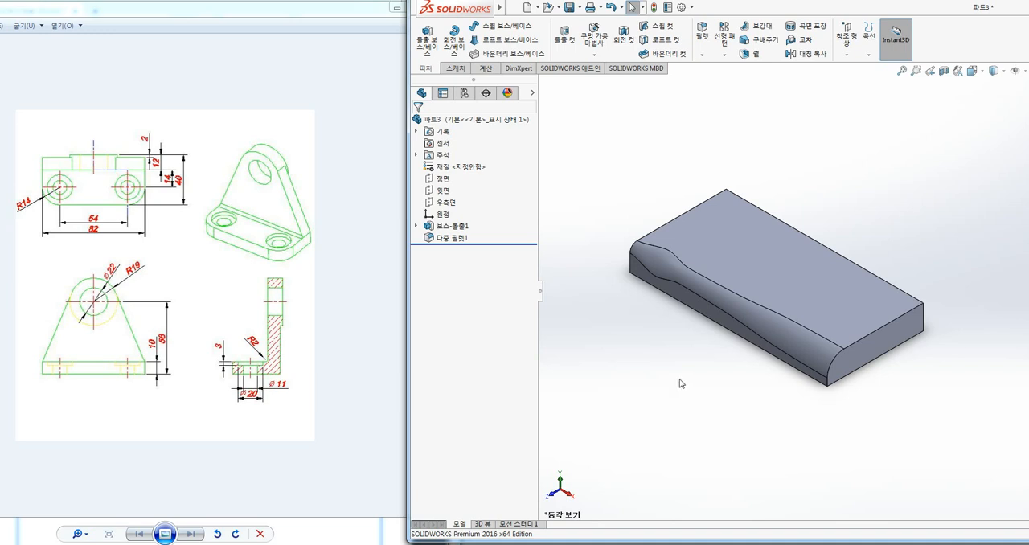
Undo the variable-size fillet and start a full round fillet on the base plate
key(ctrl+z)
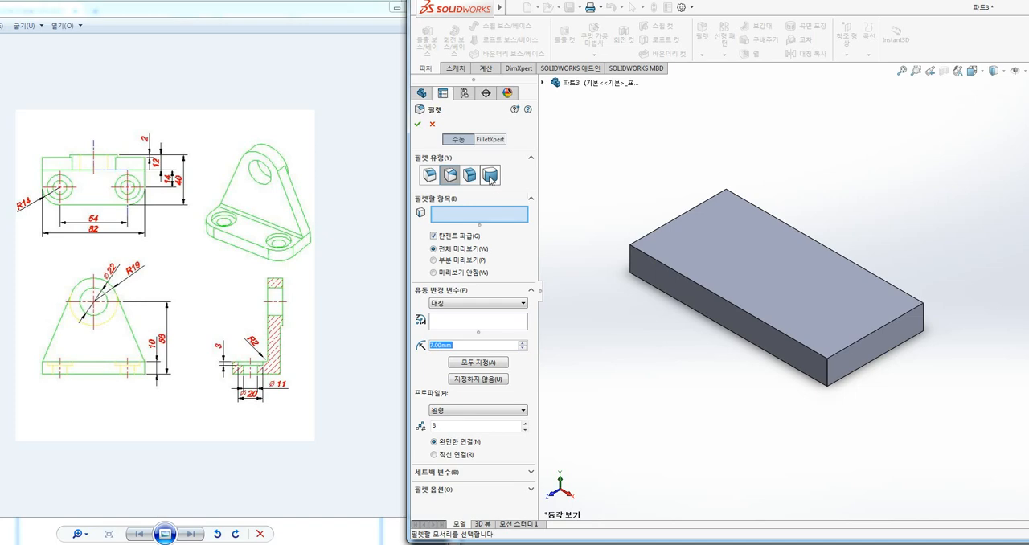
click(492, 178)
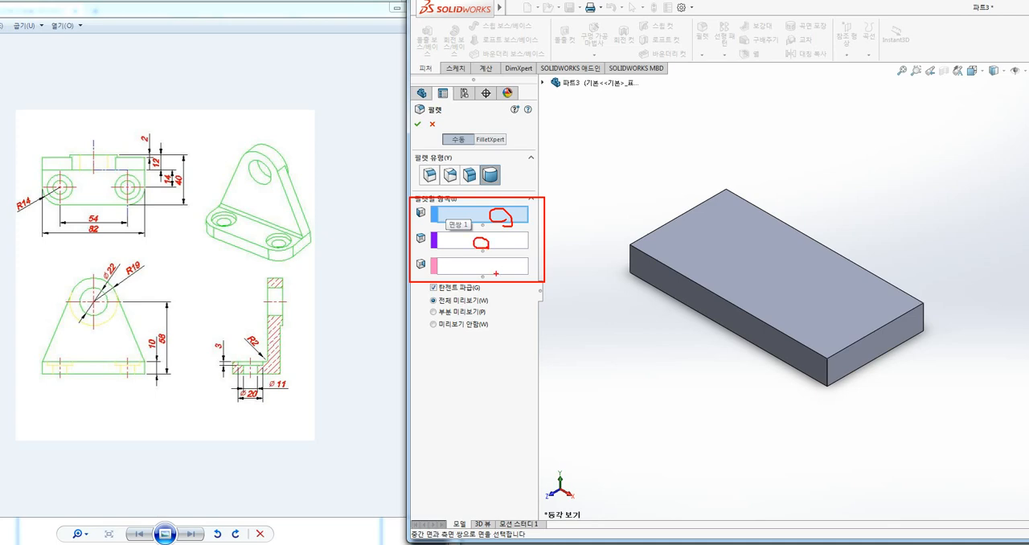
drag(496, 274, 494, 272)
key(Escape)
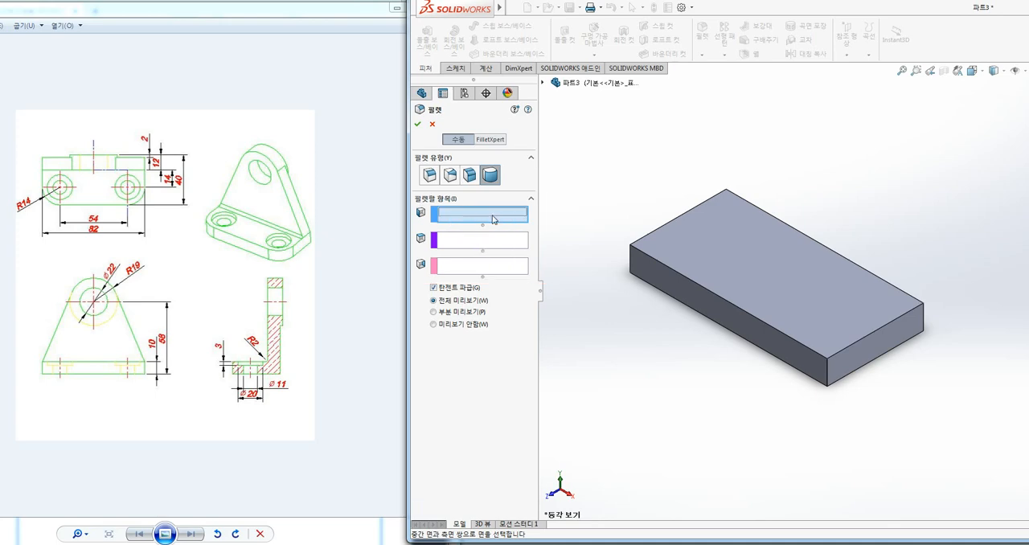
Create the full round fillet with the two opposite long side faces as side sets and the short end face as the center set
click(649, 267)
click(476, 242)
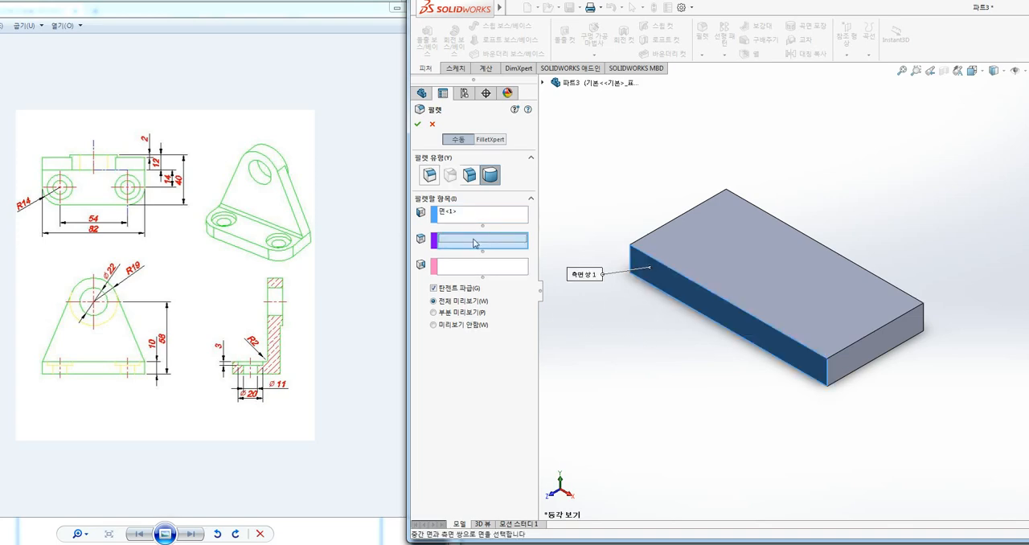
middle_drag(640, 335, 700, 356)
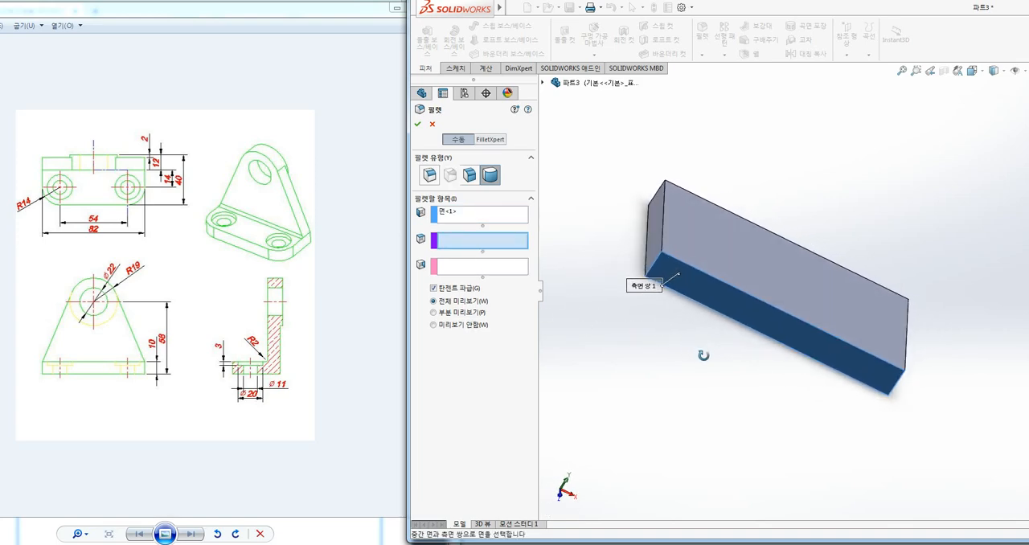
click(655, 238)
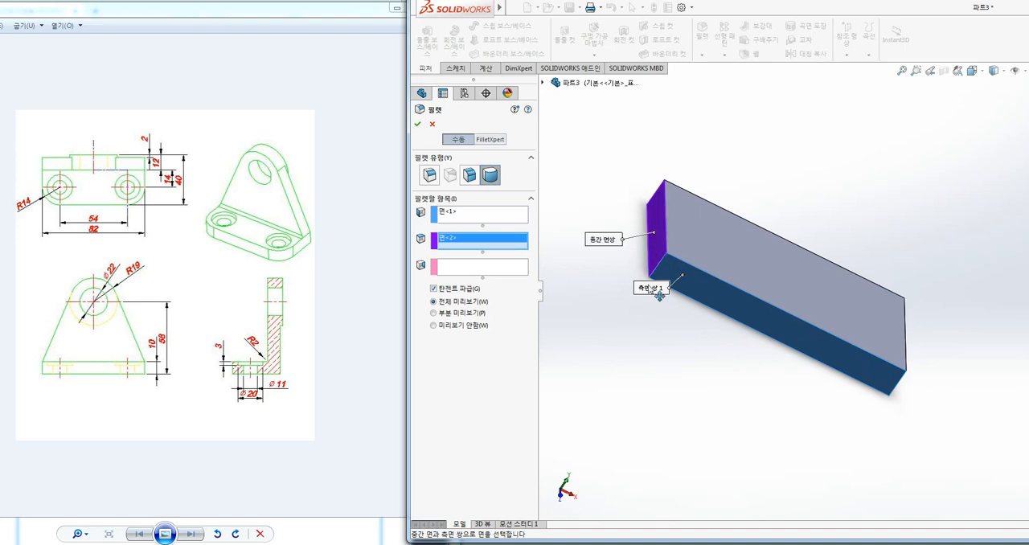
click(480, 268)
middle_drag(635, 328, 667, 351)
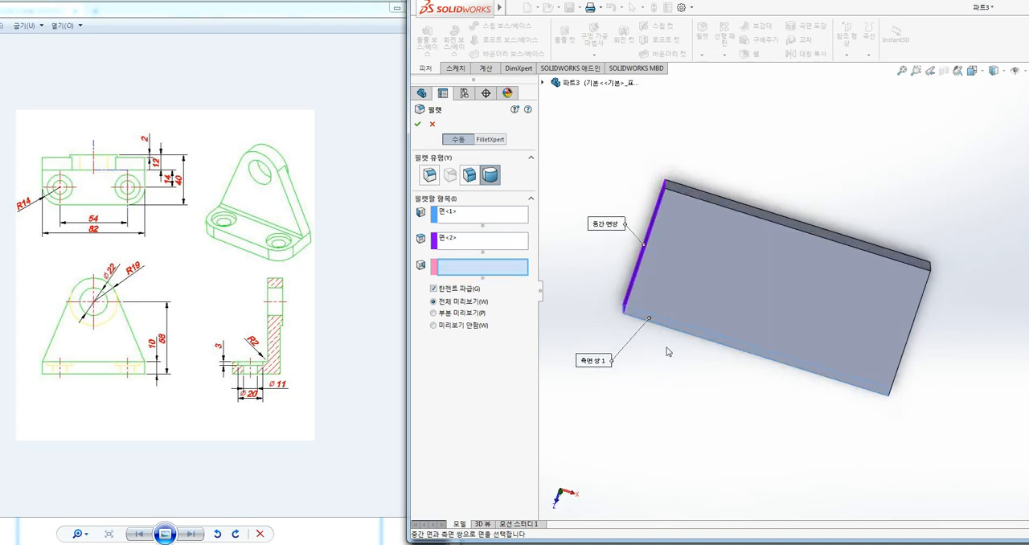
click(692, 193)
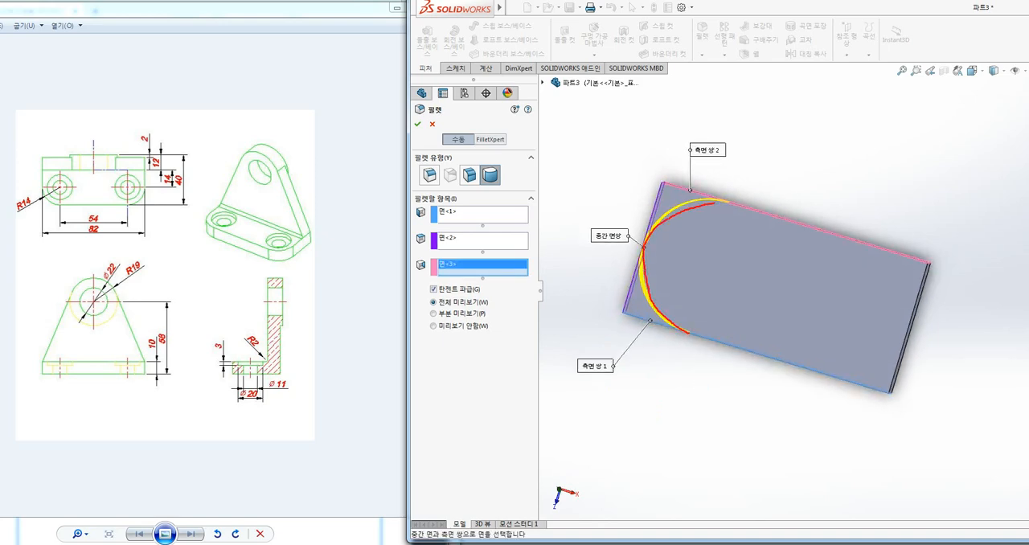
middle_drag(710, 452, 726, 407)
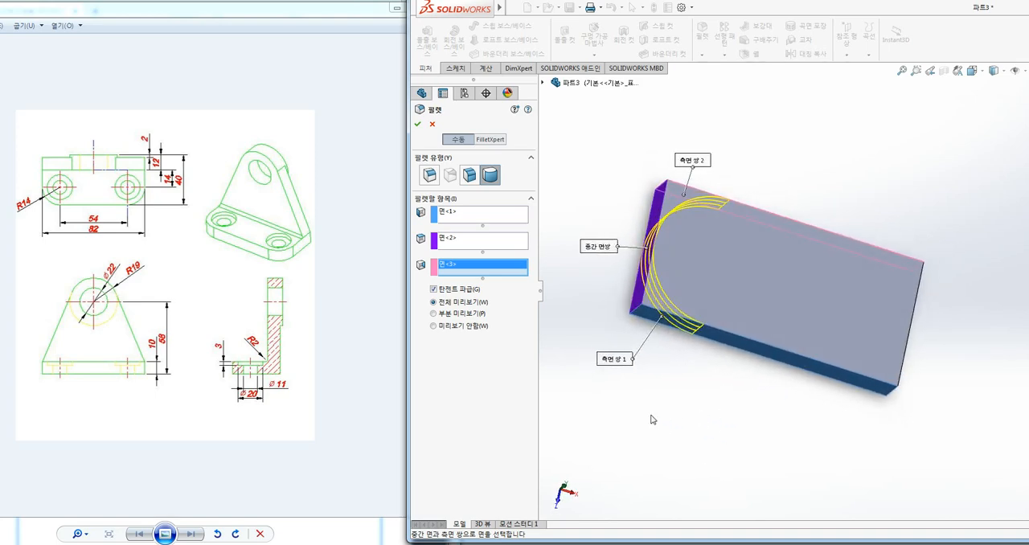
middle_drag(748, 225, 779, 164)
key(Return)
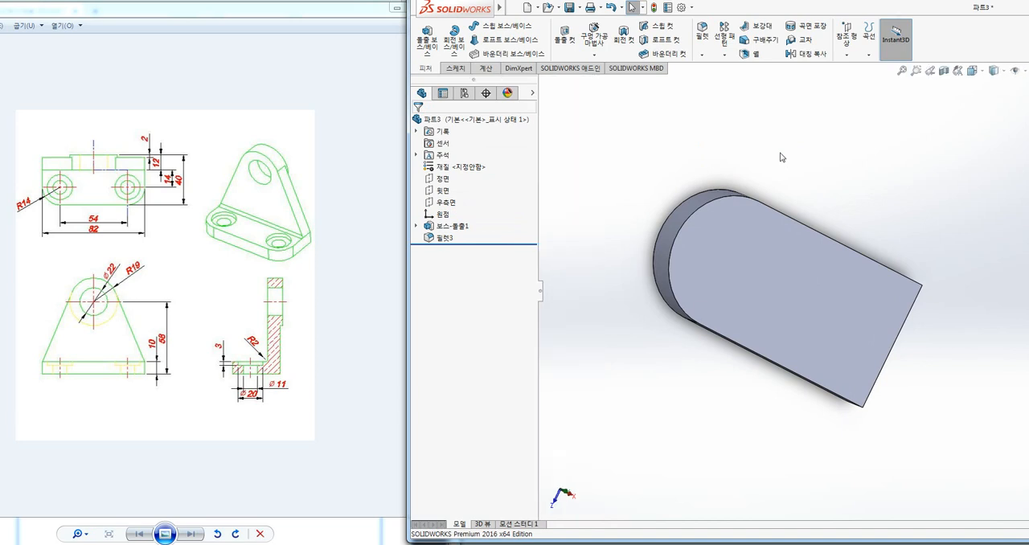
Undo the full round fillet on the base plate
key(ctrl+z)
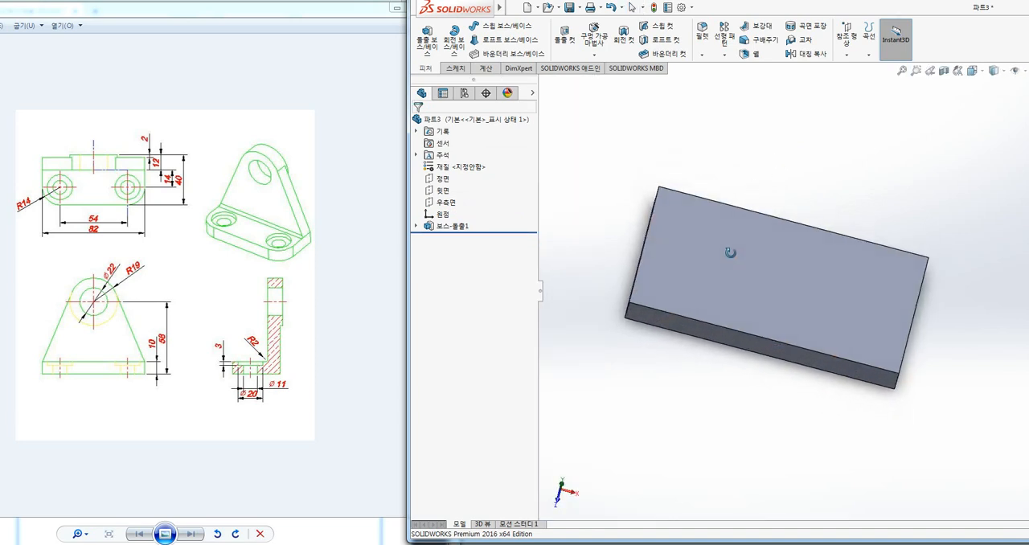
middle_drag(730, 253, 767, 179)
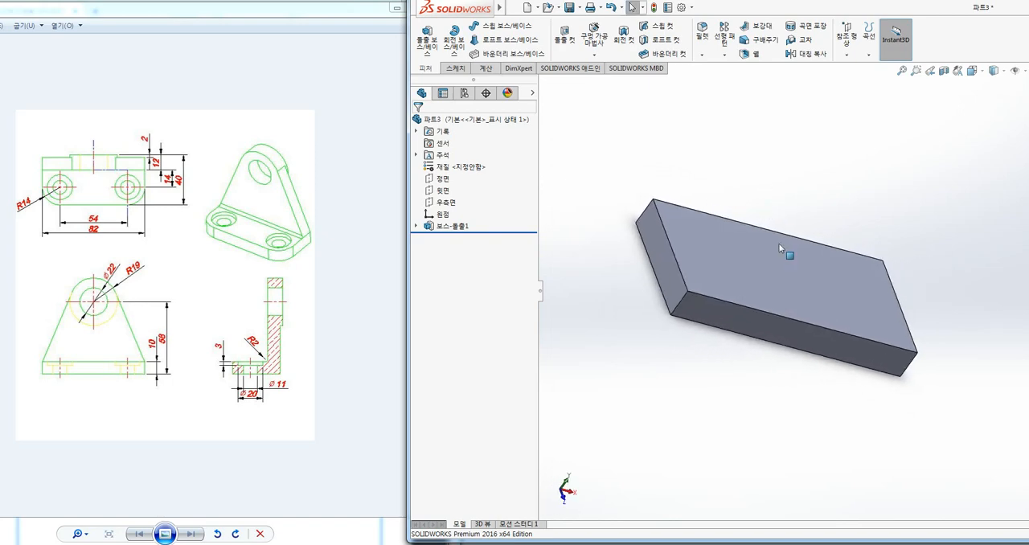
middle_drag(778, 243, 636, 255)
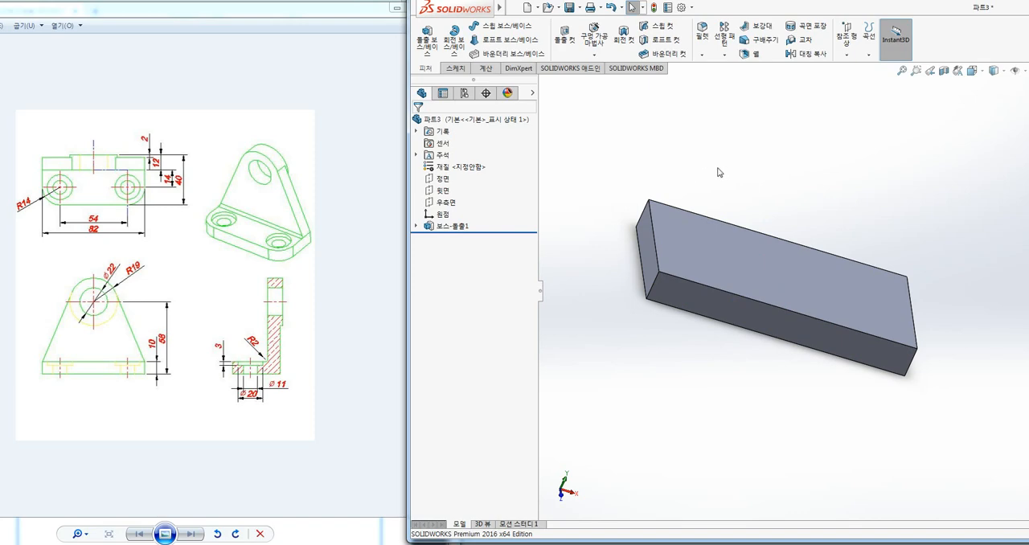
Set up a constant-size fillet of 2 mm radius on the three edges meeting at the plate's upper front corner
click(702, 50)
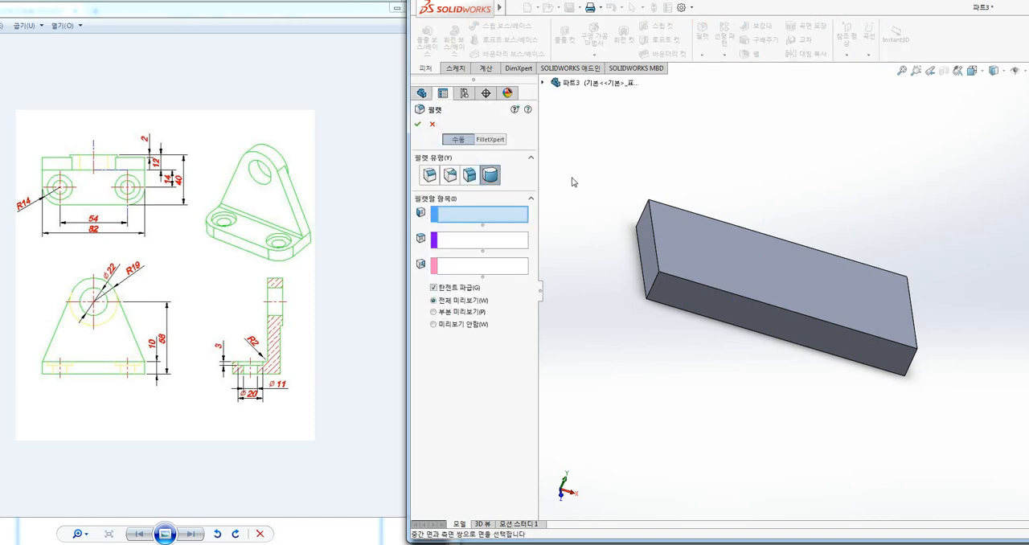
click(431, 177)
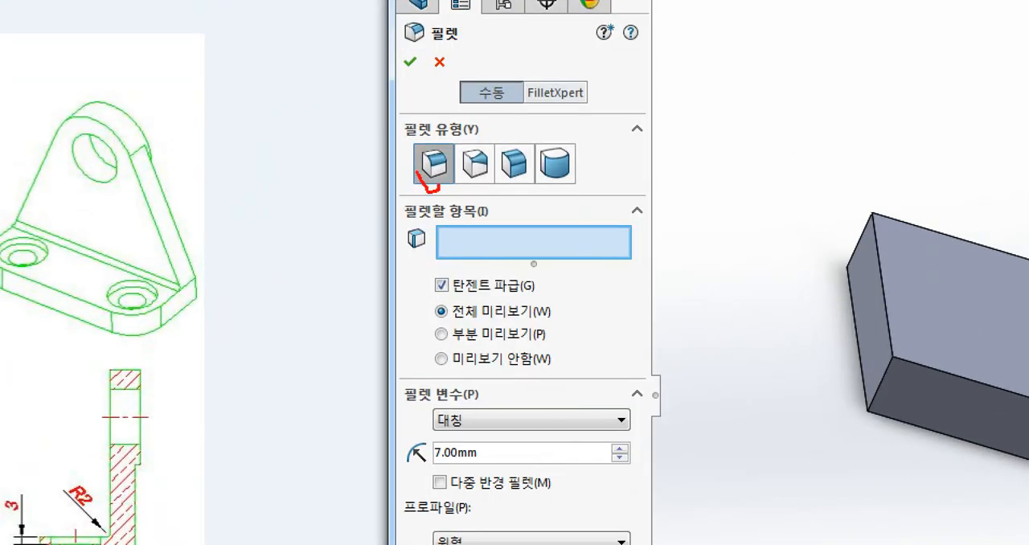
mouse_move(417, 171)
mouse_down()
mouse_move(443, 152)
mouse_move(453, 184)
mouse_move(451, 160)
mouse_move(493, 167)
mouse_move(515, 186)
mouse_move(528, 166)
mouse_move(587, 143)
mouse_move(591, 170)
mouse_up()
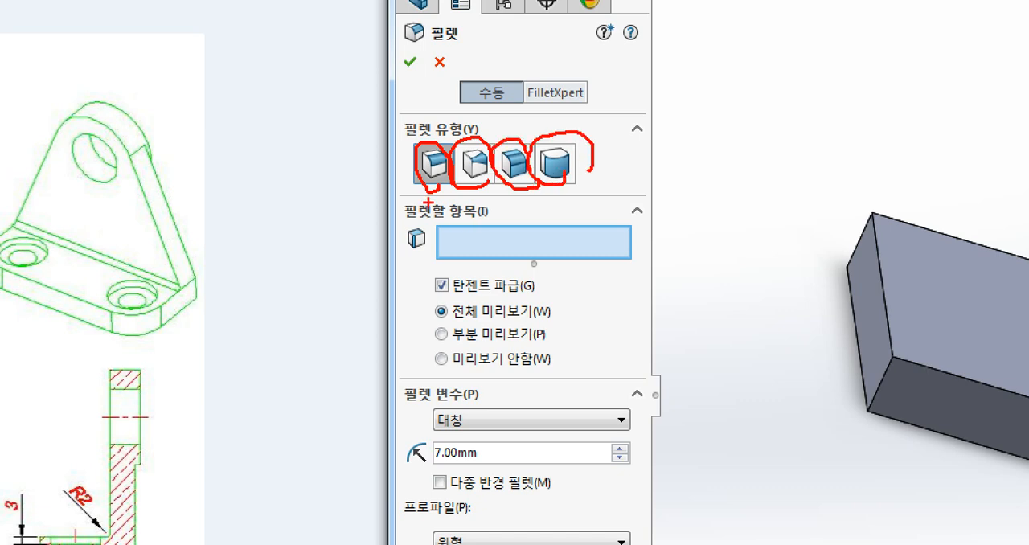
mouse_move(428, 202)
mouse_down()
mouse_move(443, 189)
mouse_move(426, 150)
mouse_move(444, 187)
mouse_move(357, 304)
mouse_up()
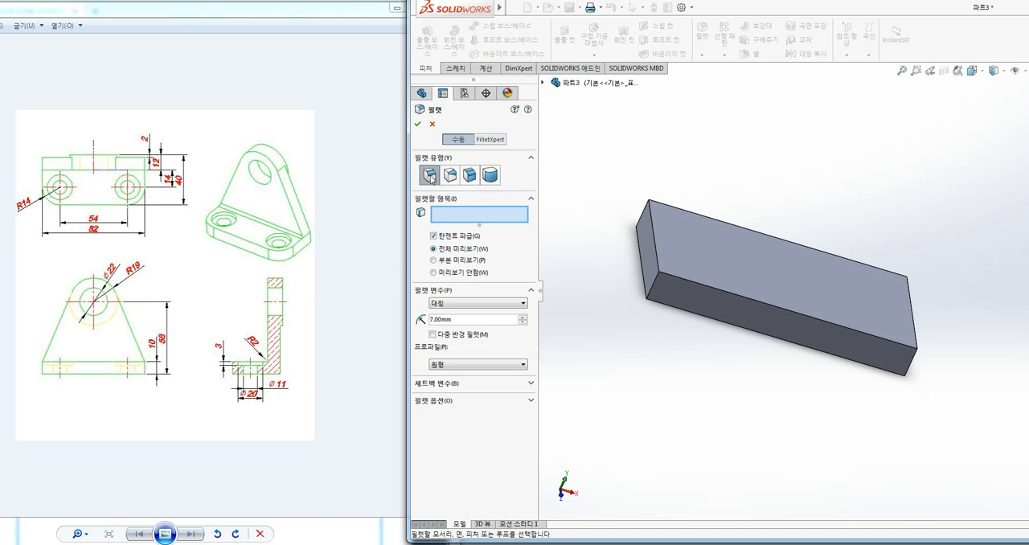
click(656, 249)
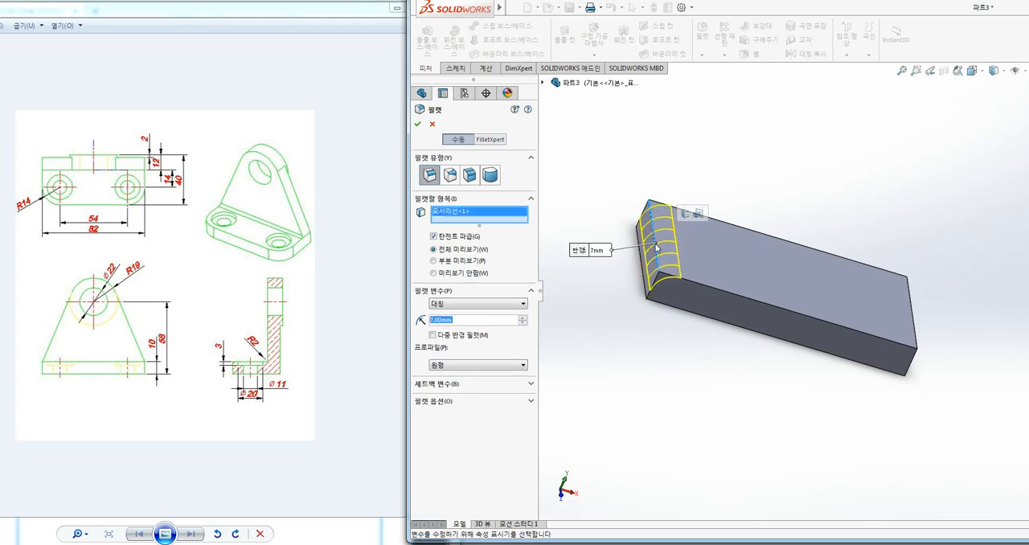
click(687, 283)
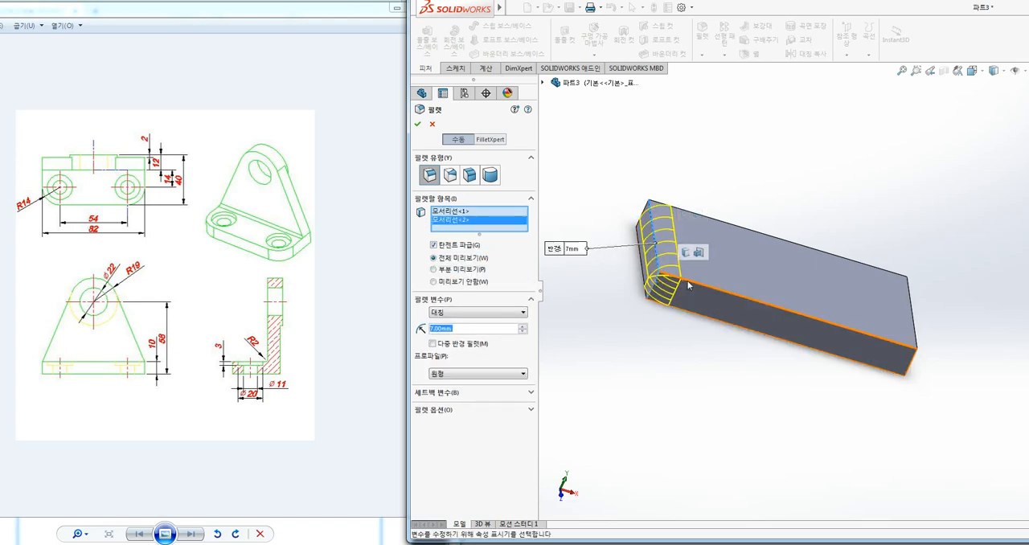
click(689, 284)
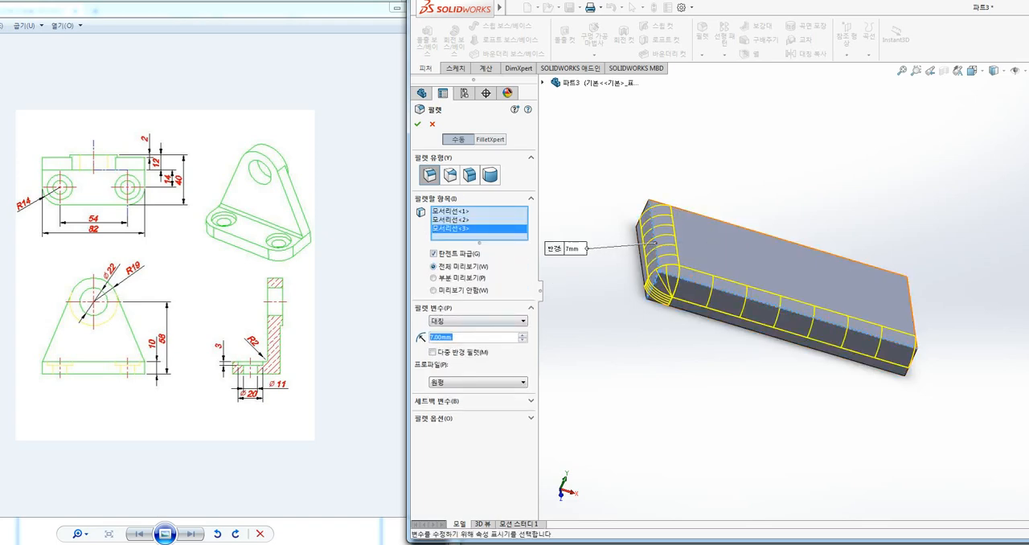
text(2)
key(Return)
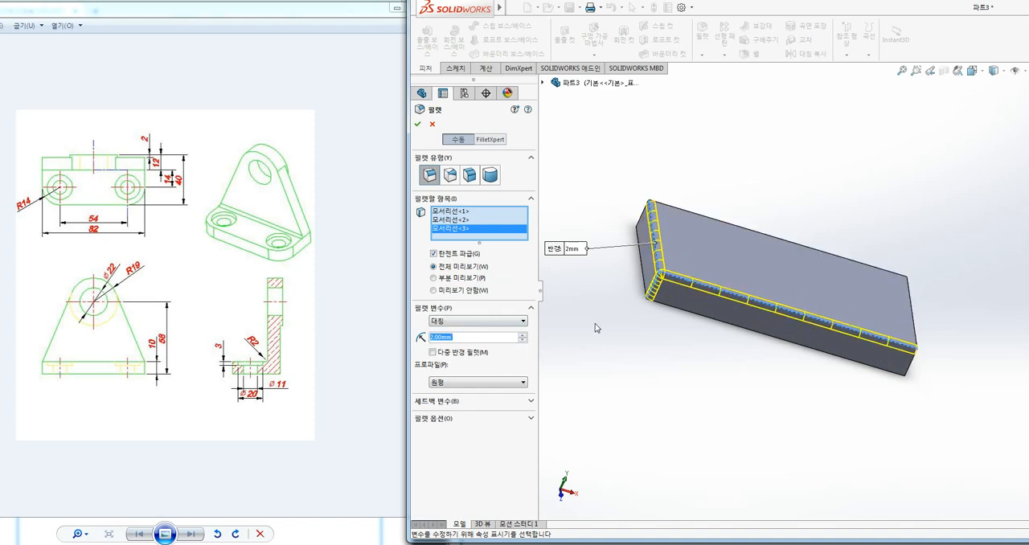
Expand the fillet's setback parameters and choose the corner vertex where the three filleted edges meet as the setback vertex
scroll(683, 280, up, 2)
scroll(791, 280, down, 2)
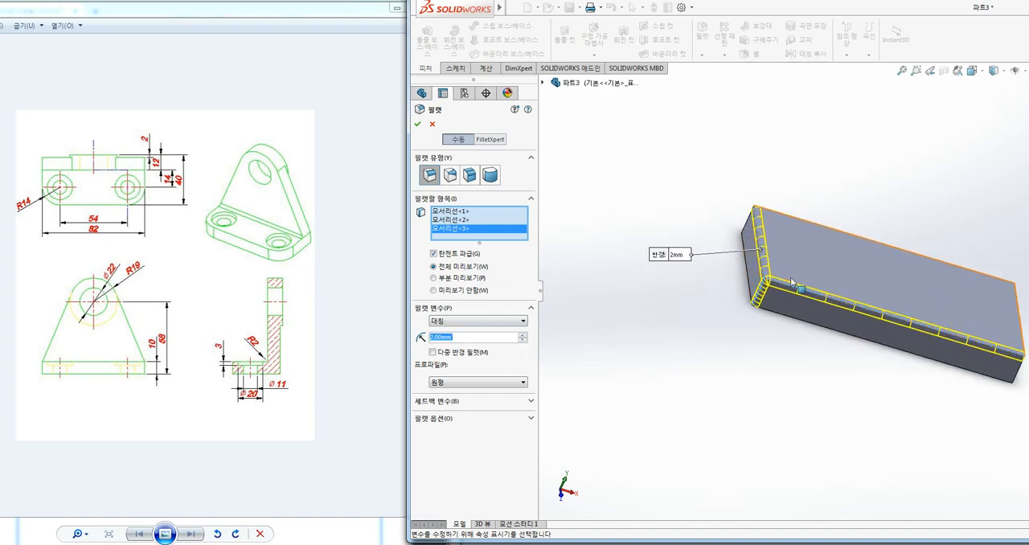
scroll(791, 283, down, 4)
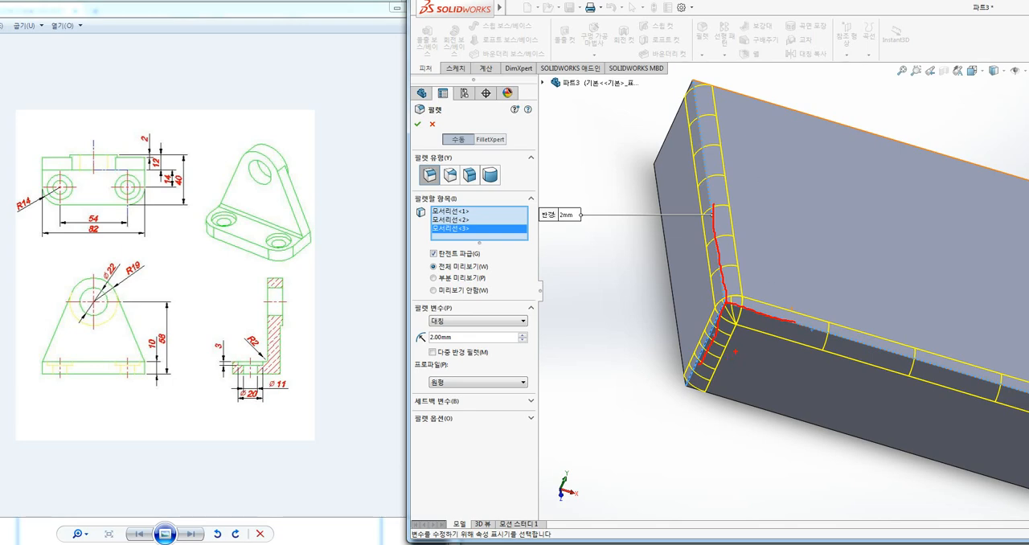
key(Escape)
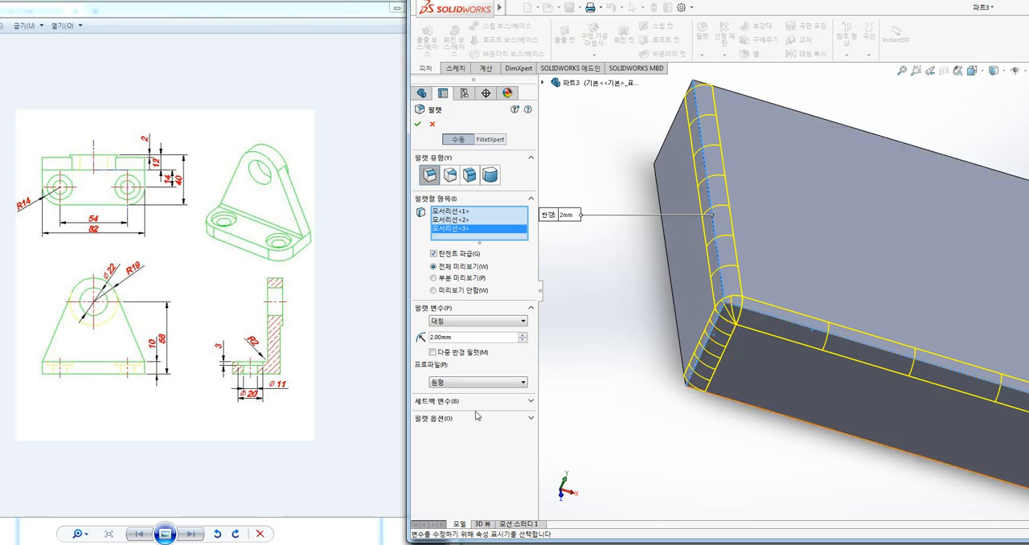
click(530, 401)
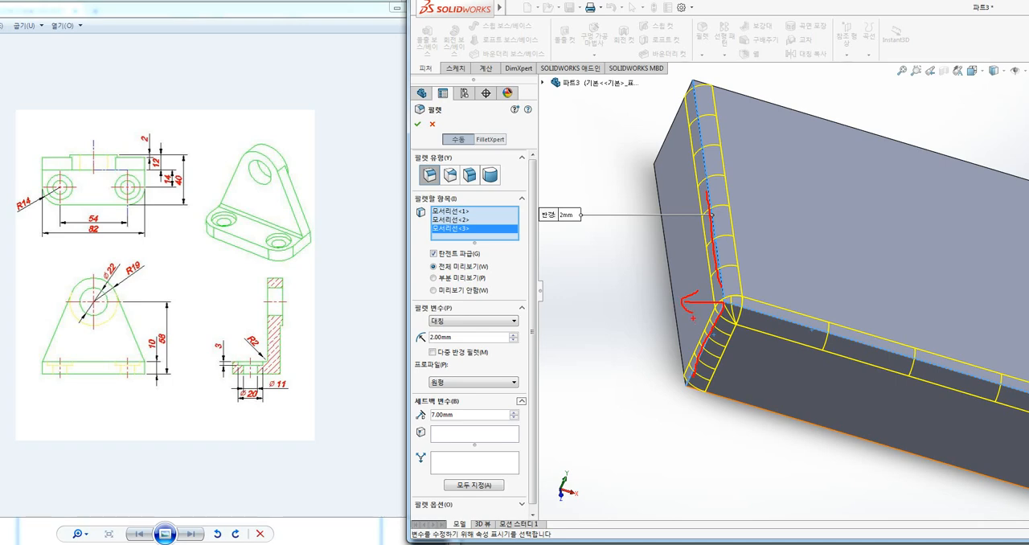
key(Escape)
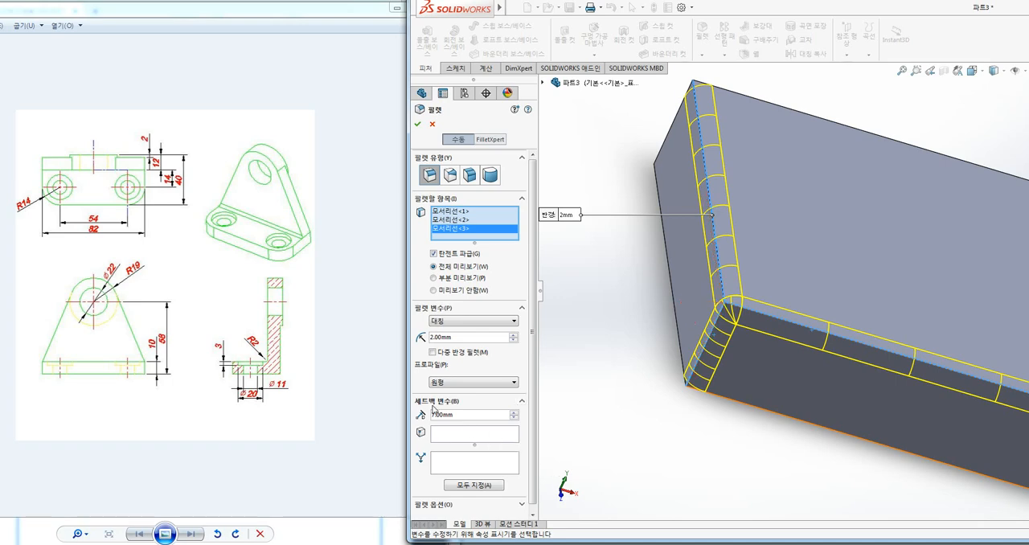
key(ctrl+1)
click(423, 400)
ctrl+drag(415, 392, 466, 404)
key(Escape)
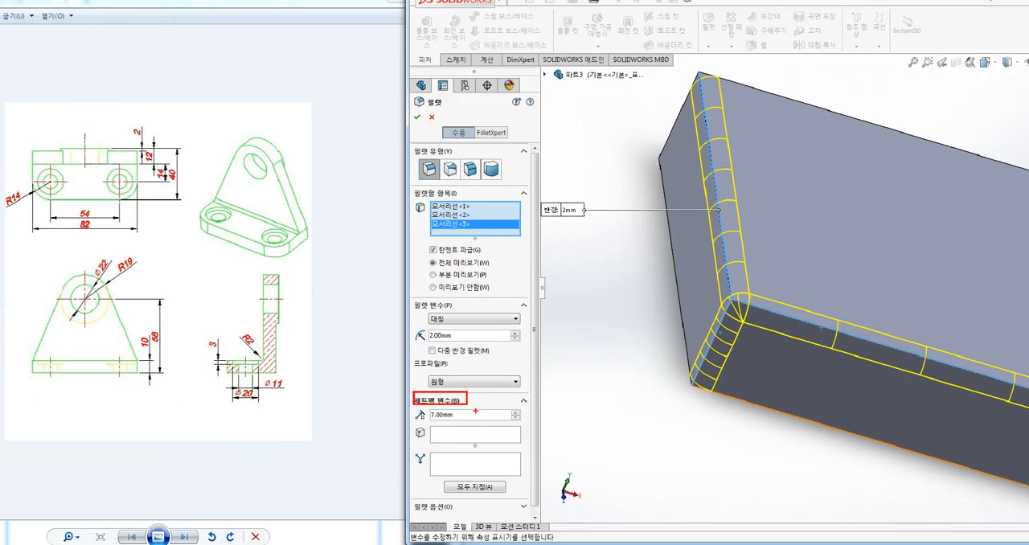
click(458, 436)
key(ctrl+1)
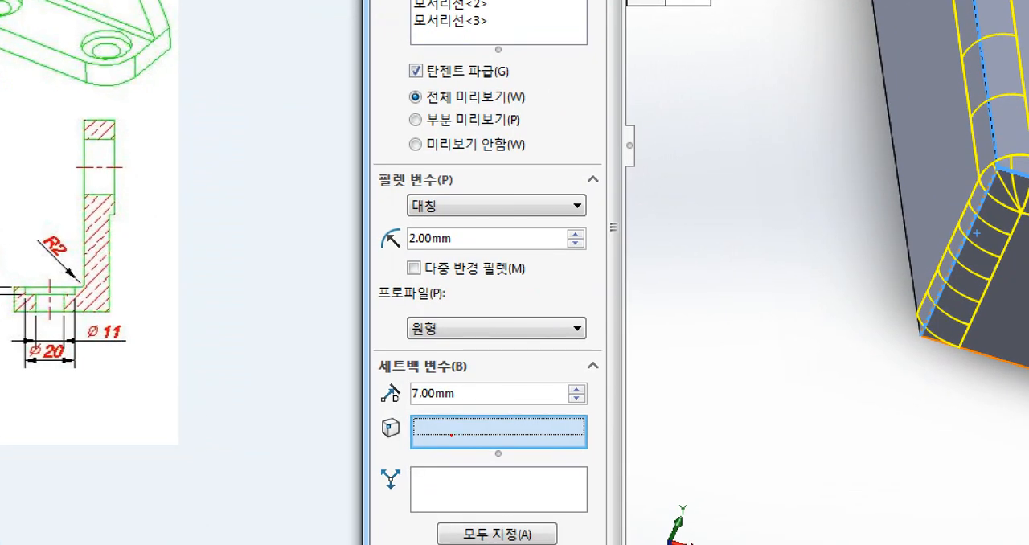
ctrl+drag(372, 406, 593, 451)
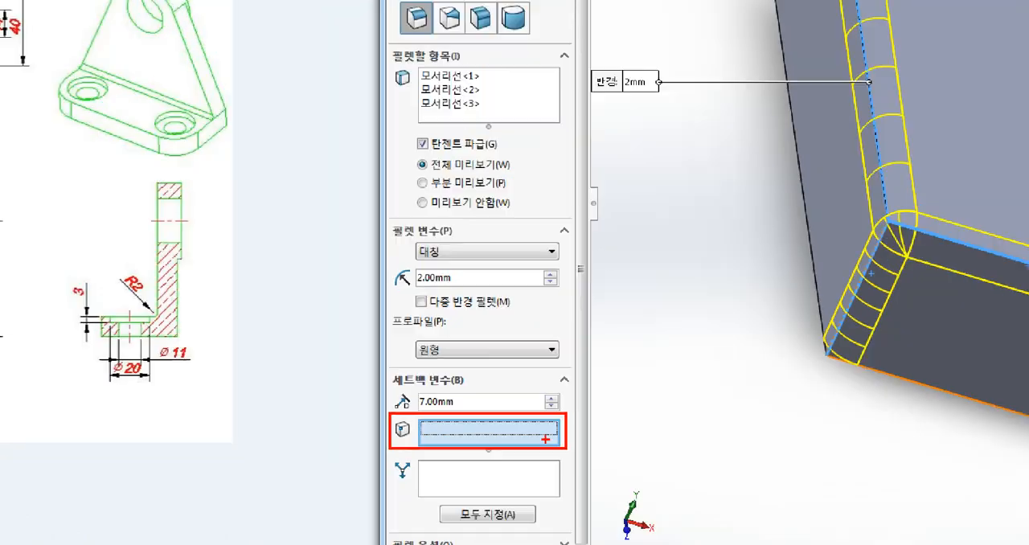
key(Escape)
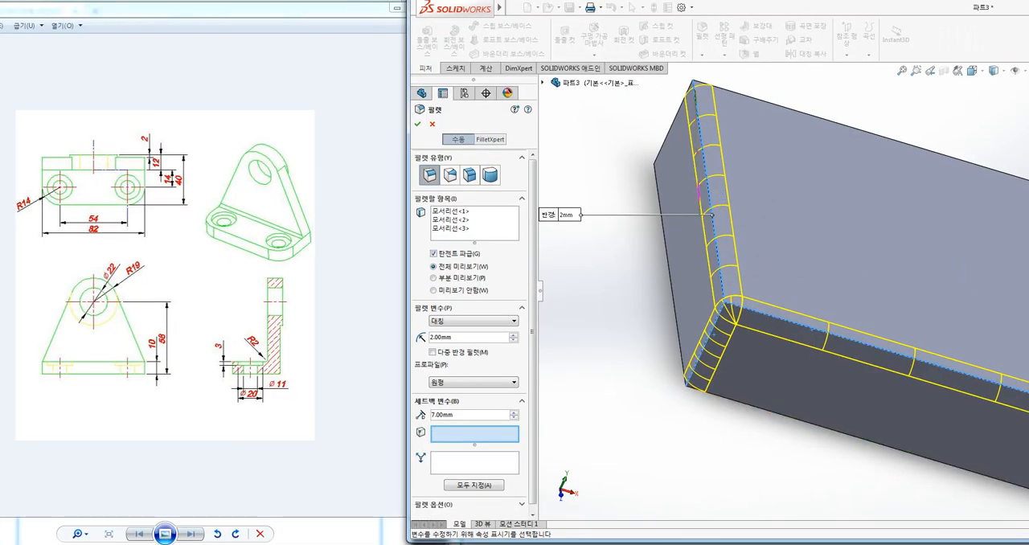
drag(695, 95, 722, 295)
mouse_move(845, 339)
mouse_down()
mouse_move(727, 305)
mouse_move(688, 384)
mouse_up()
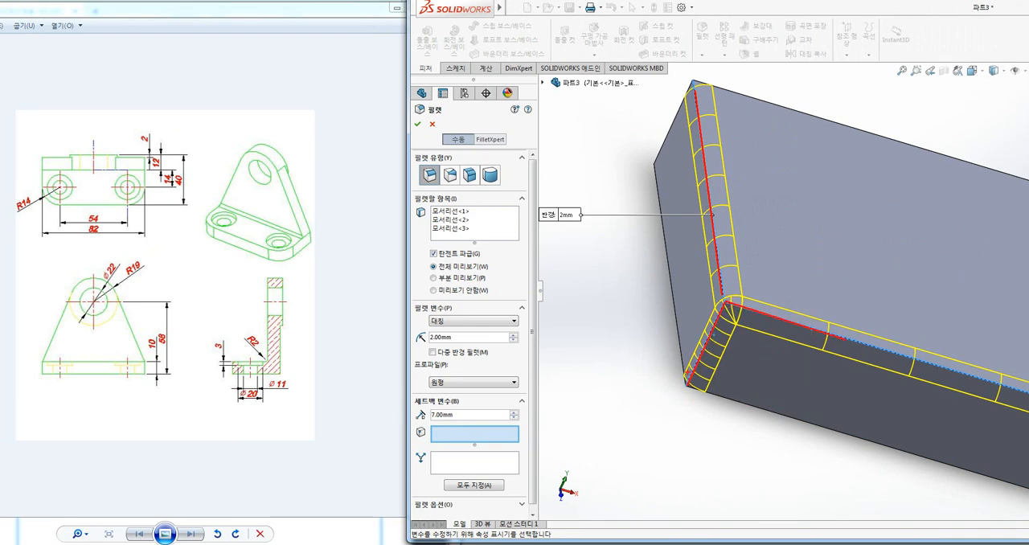
key(Escape)
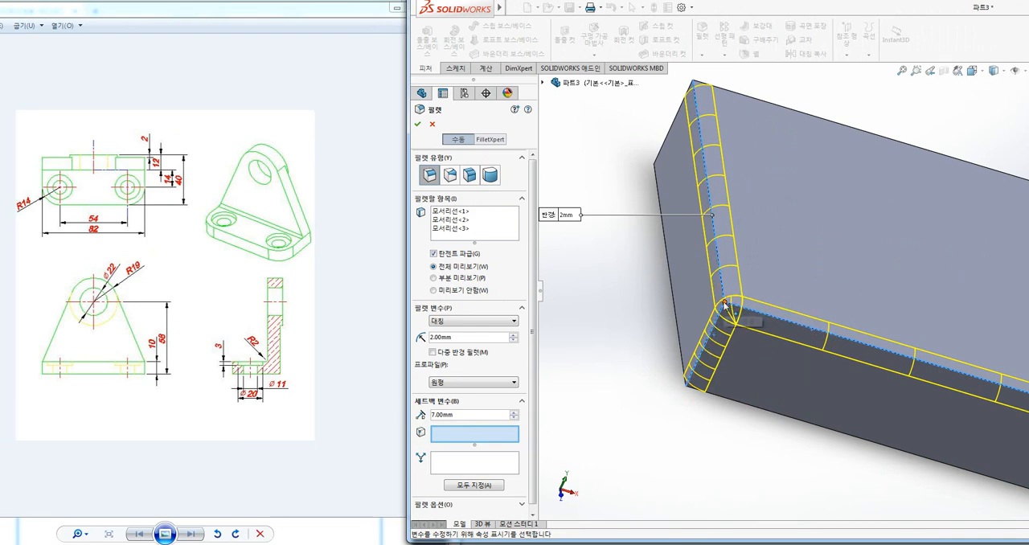
click(723, 303)
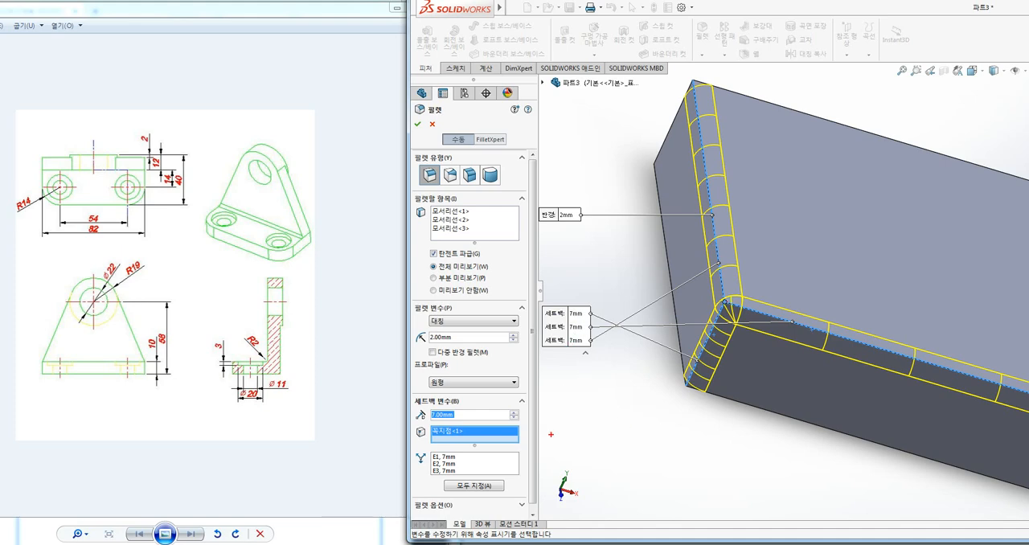
Set the setback distance of the first edge, E1, at the corner vertex to 4 mm
click(447, 458)
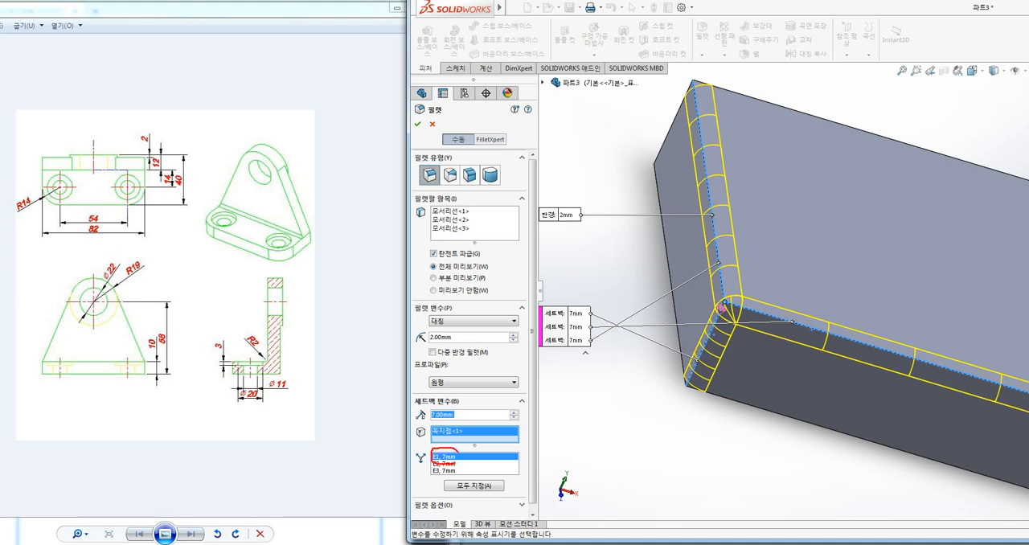
key(Escape)
drag(458, 415, 419, 420)
text(4)
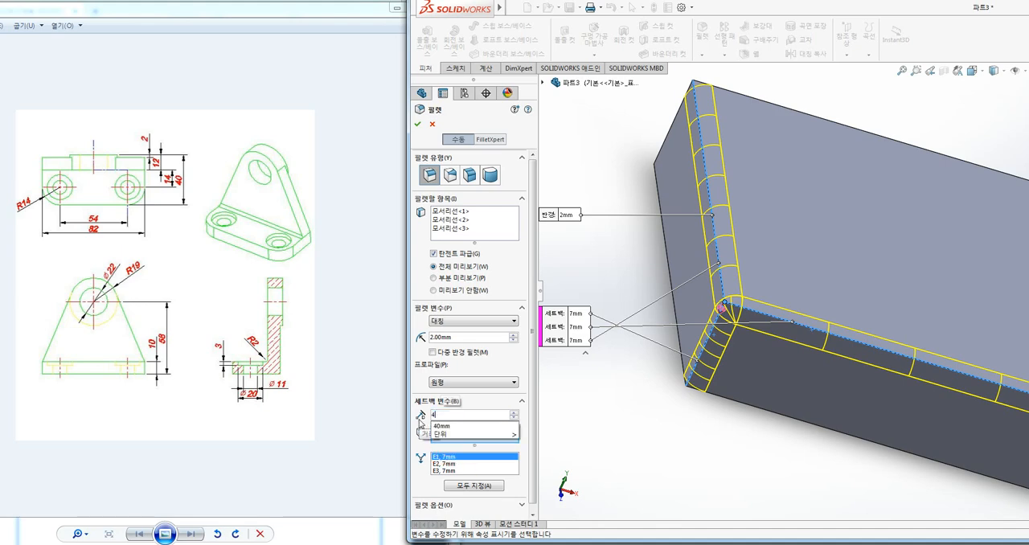
key(Return)
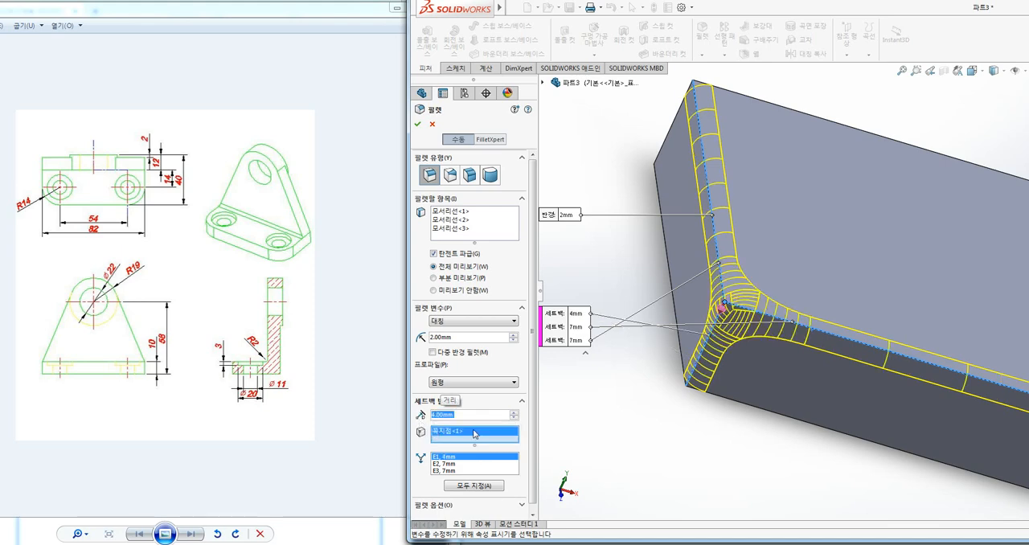
mouse_move(714, 308)
middle_down()
mouse_move(770, 316)
mouse_move(724, 310)
middle_up()
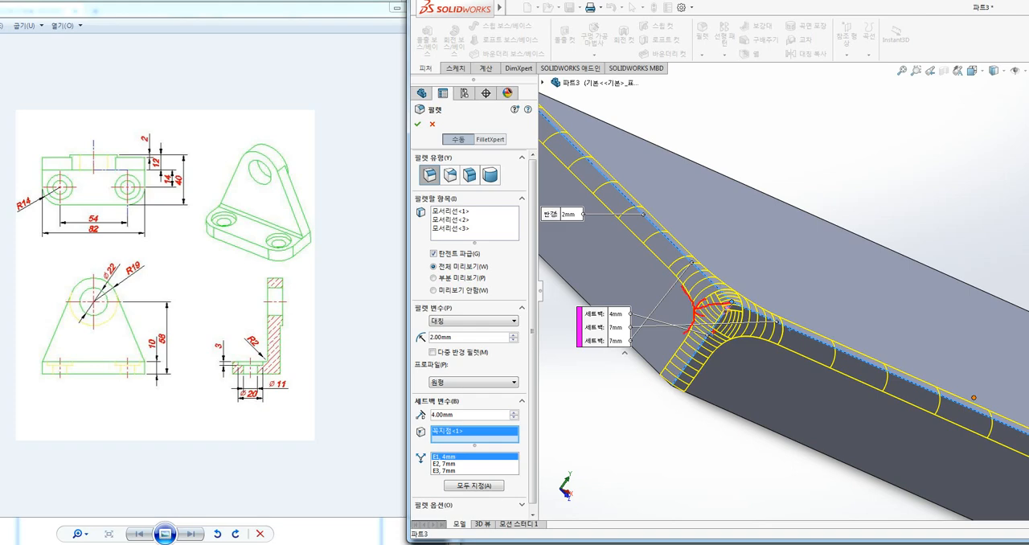
mouse_move(723, 310)
middle_down()
mouse_move(715, 312)
mouse_move(728, 302)
middle_up()
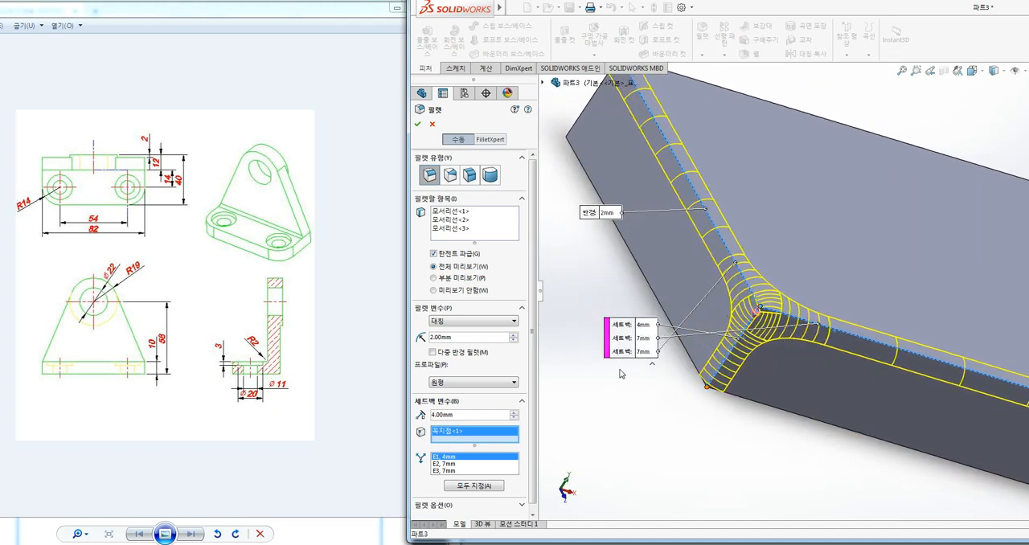
Set the setback distance of edge E2 to 4 mm and assign that distance to all the setback edges
click(452, 465)
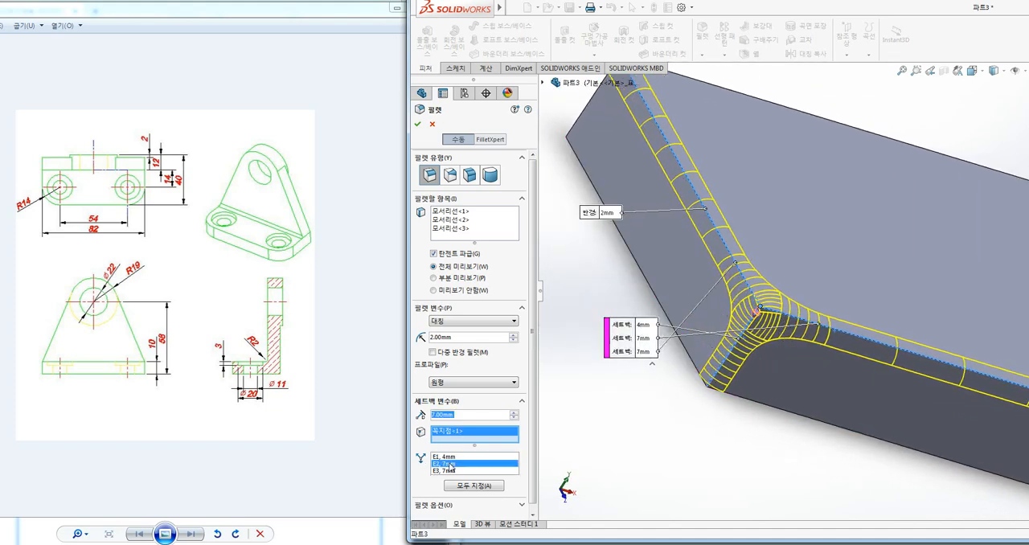
text(4)
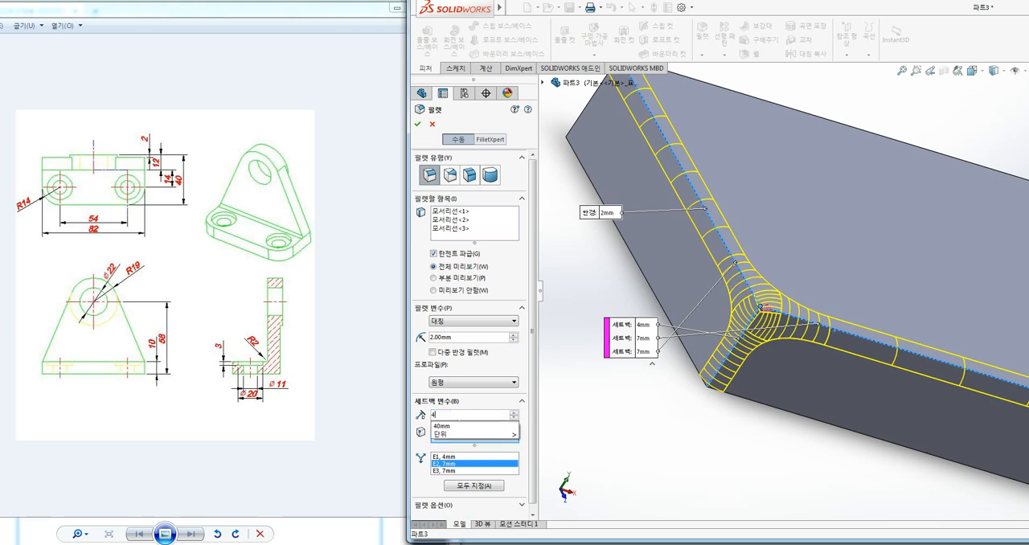
key(Return)
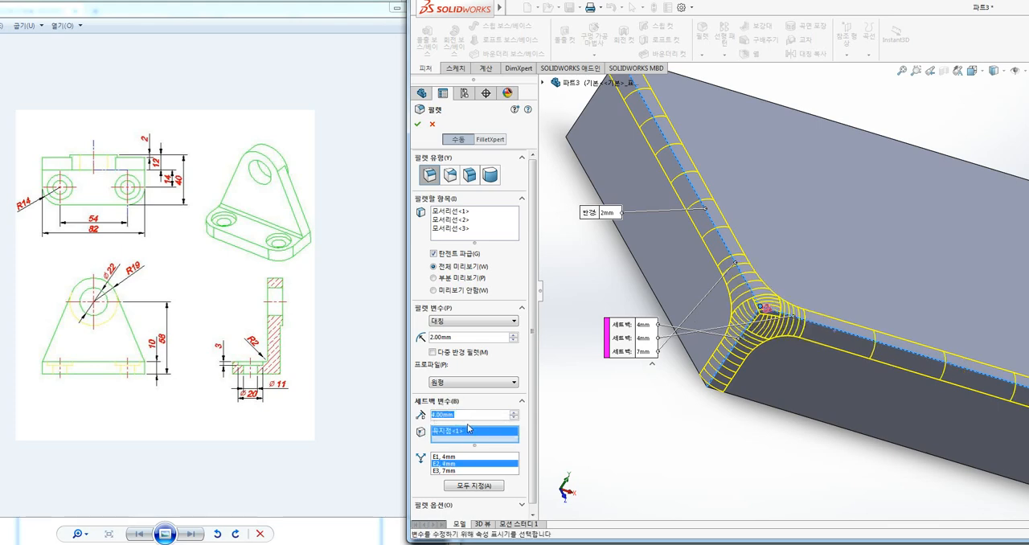
click(474, 488)
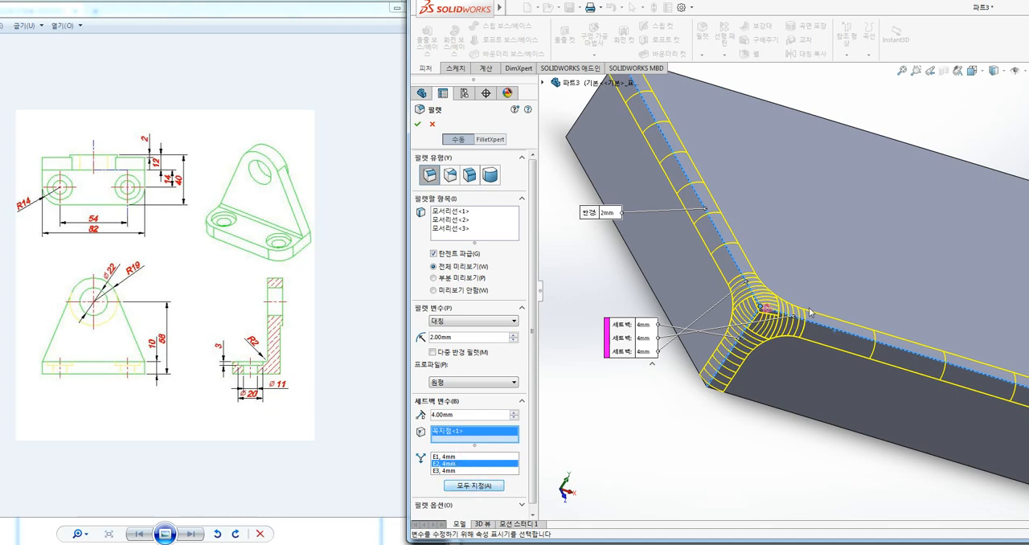
Create the 2 mm setback fillet on the plate's corner and inspect the blended corner
middle_drag(778, 411, 785, 422)
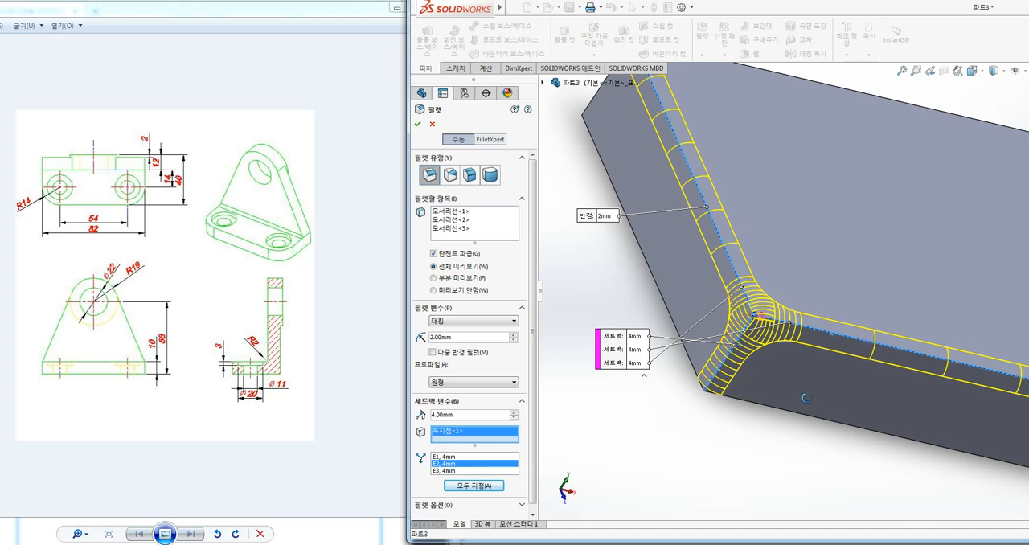
middle_drag(807, 397, 760, 432)
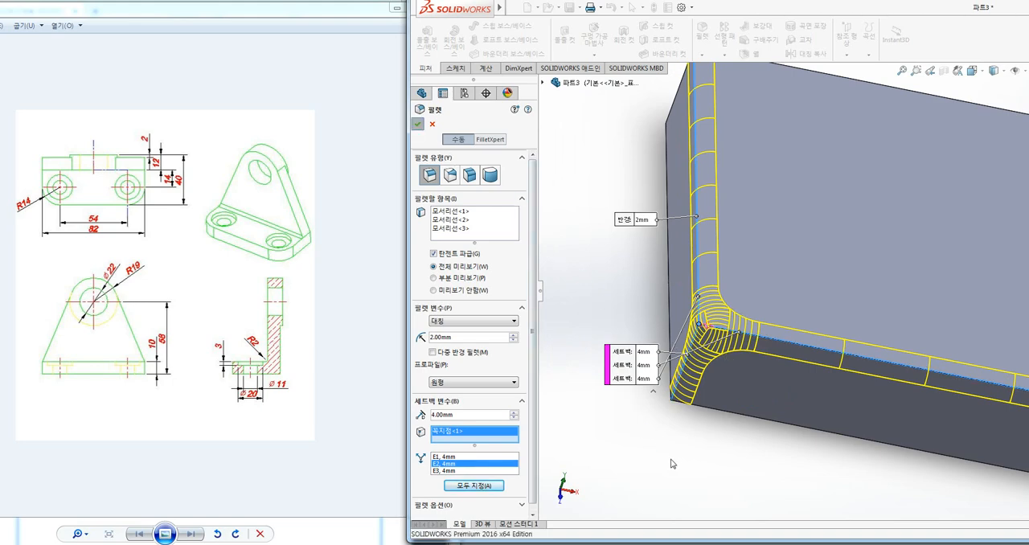
middle_drag(718, 427, 705, 465)
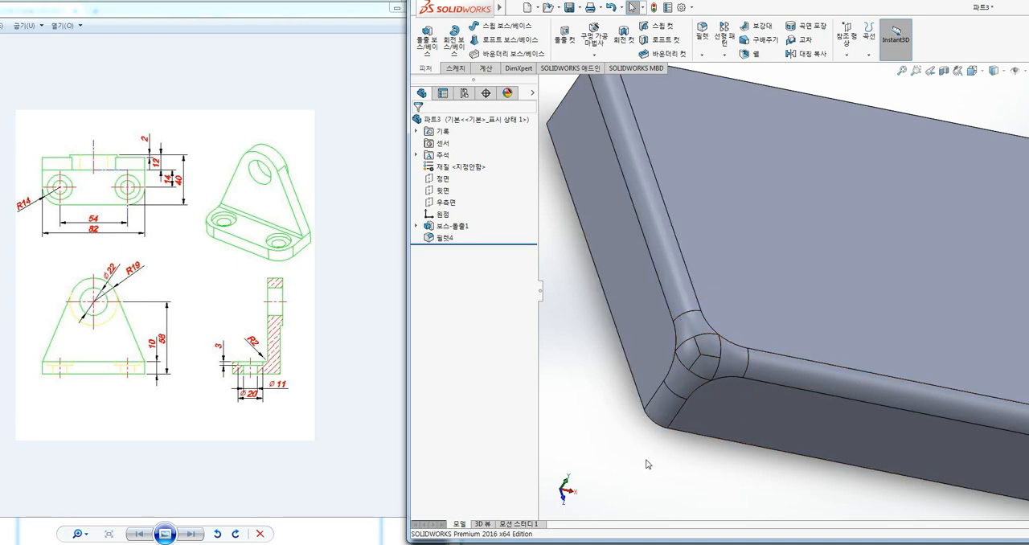
Undo the setback fillet on the base plate
key(ctrl+z)
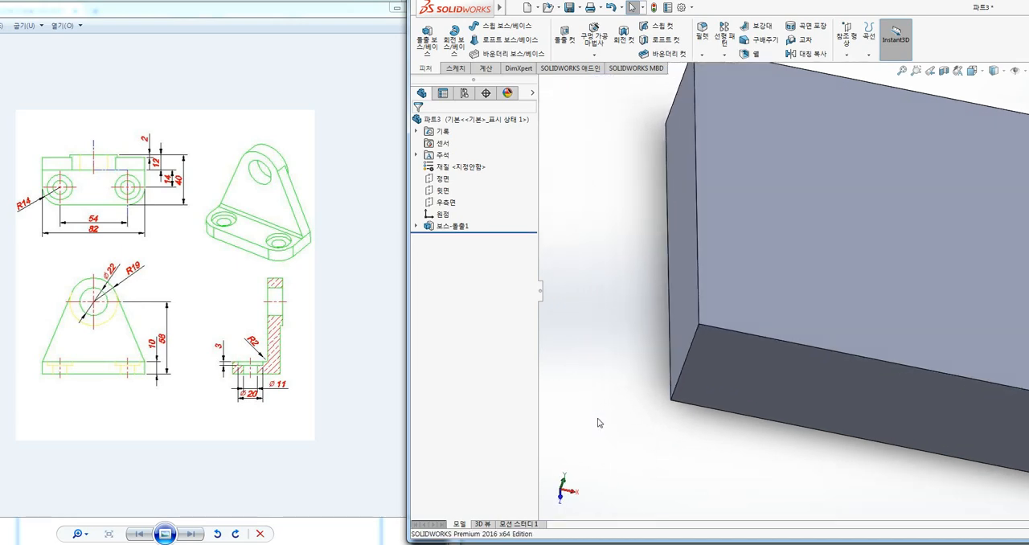
key(ctrl+7)
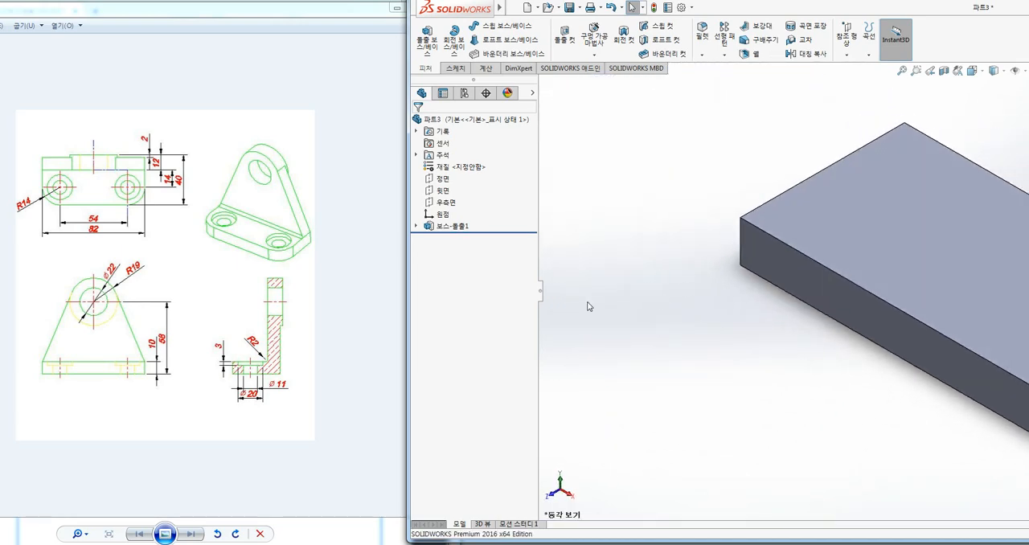
key(f)
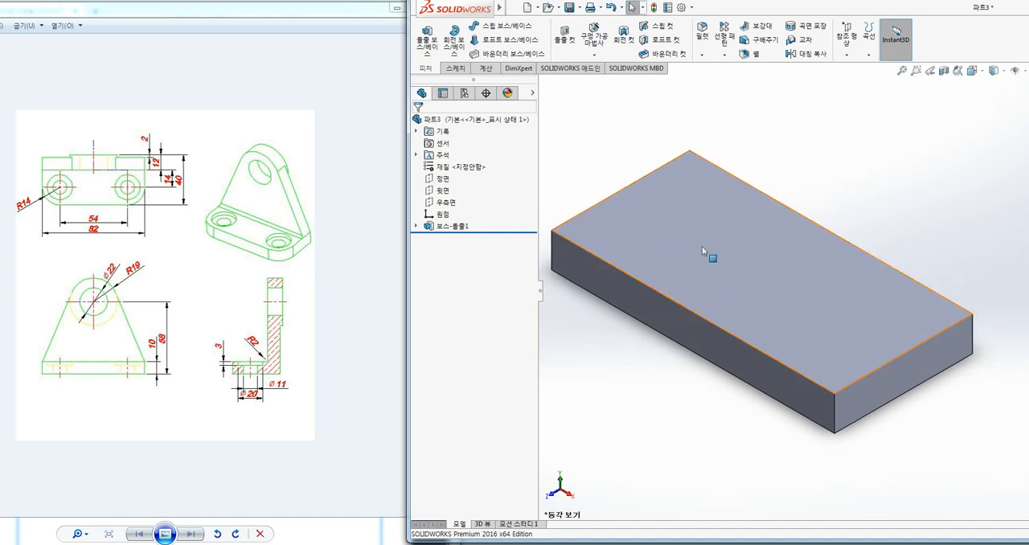
ctrl+middle_drag(740, 124, 780, 122)
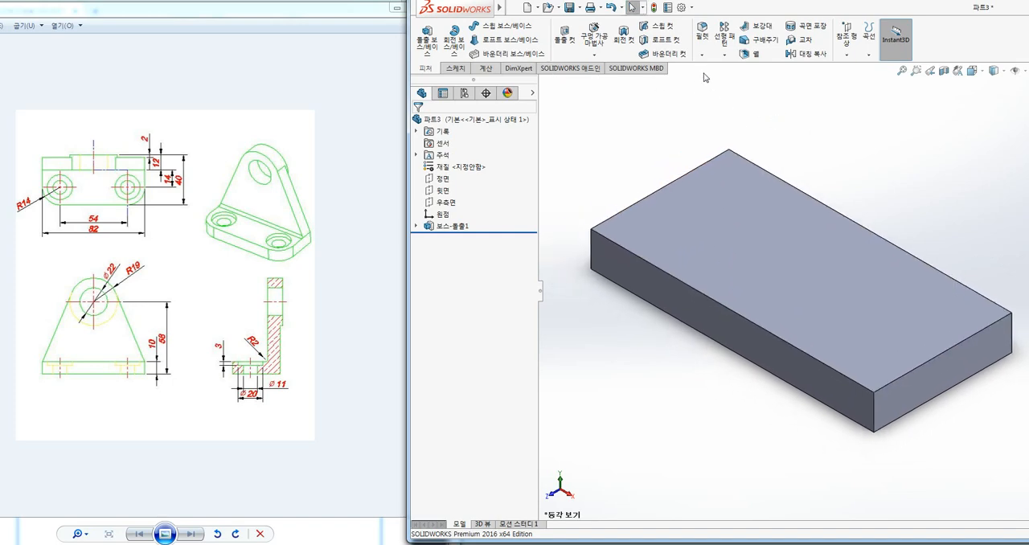
Create a constant-size fillet of 14 mm radius on the two vertical edges of the plate's long front face
click(705, 36)
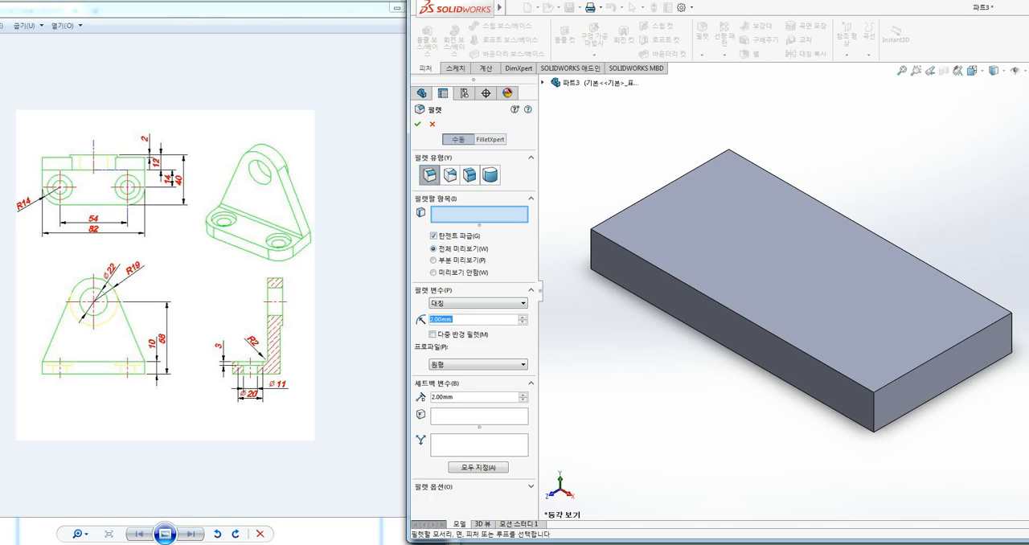
text(14)
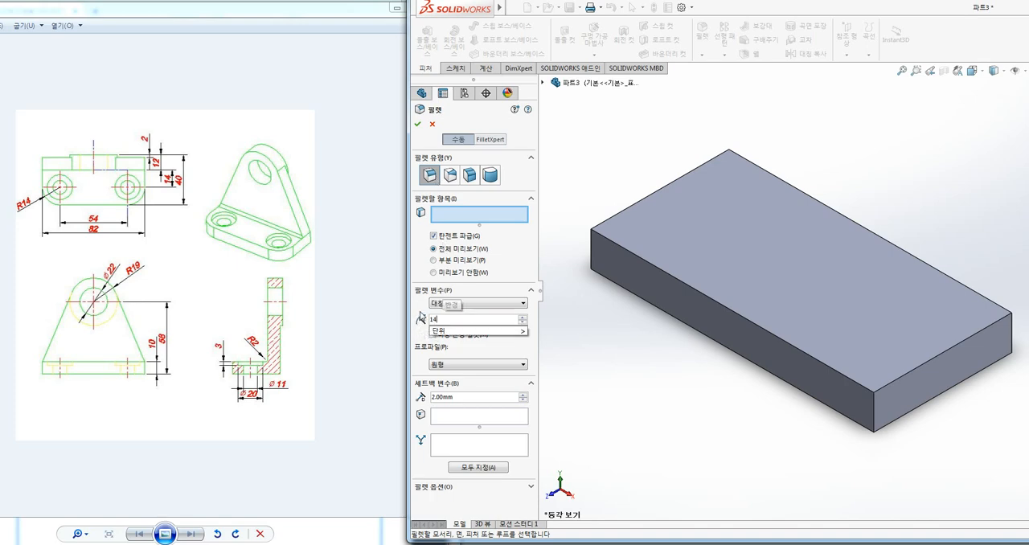
key(Return)
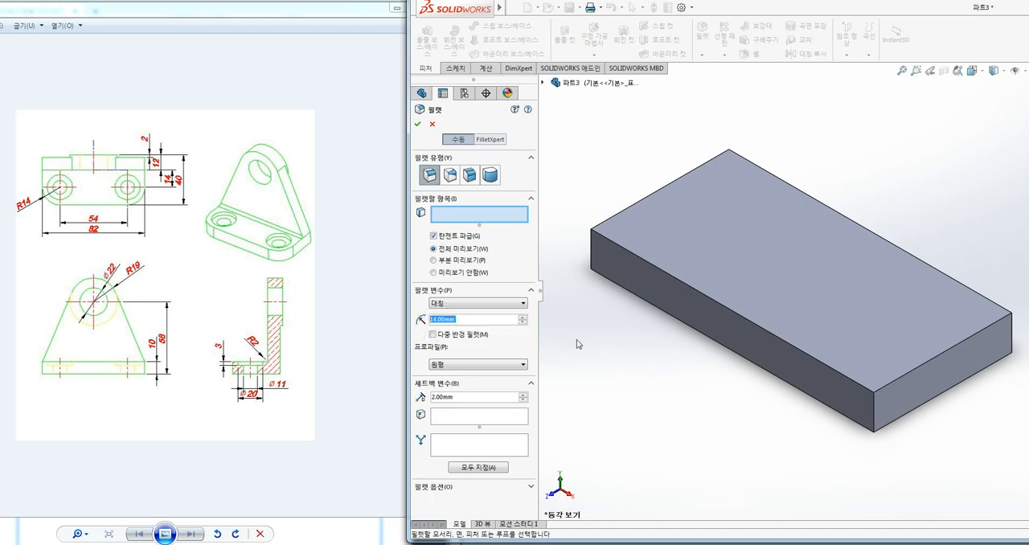
click(591, 250)
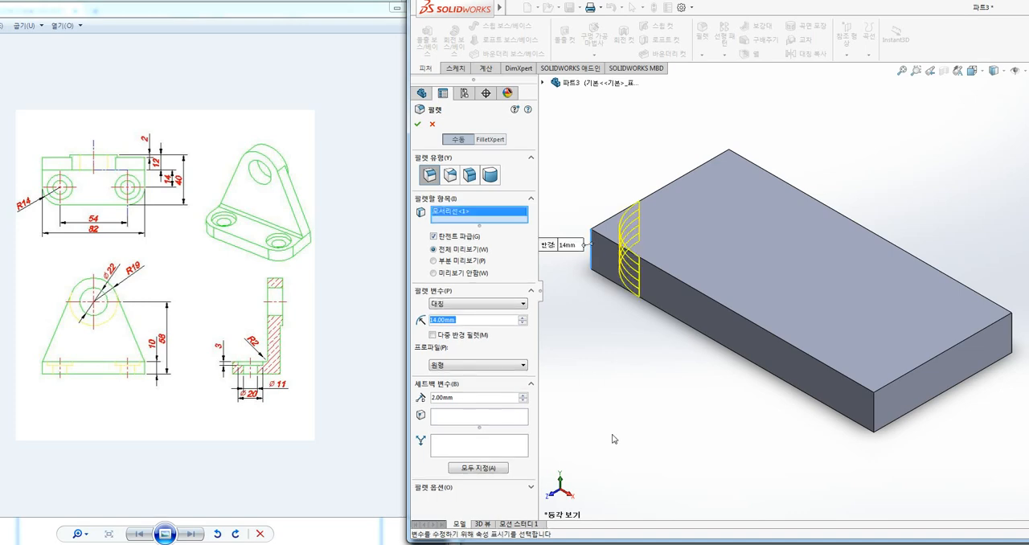
click(878, 420)
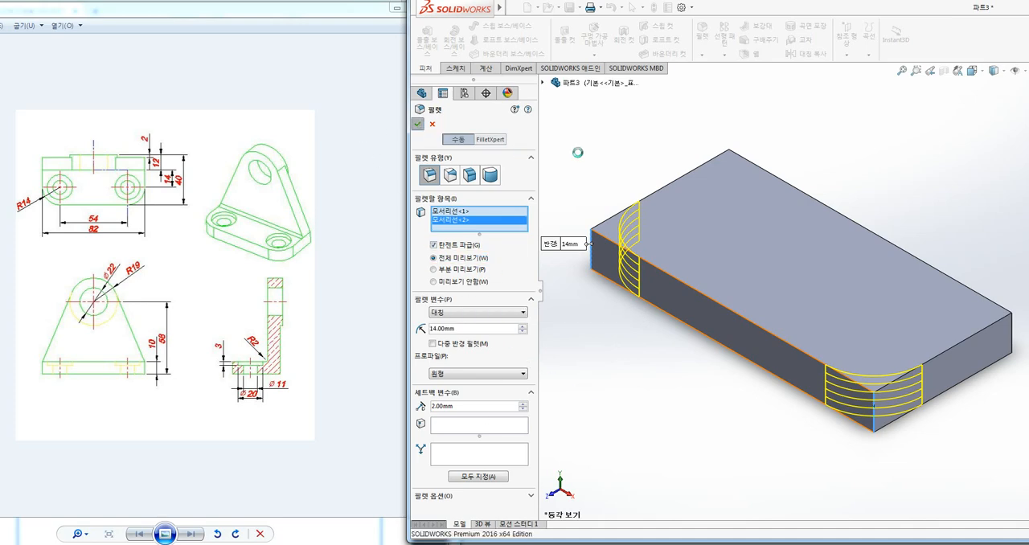
key(Return)
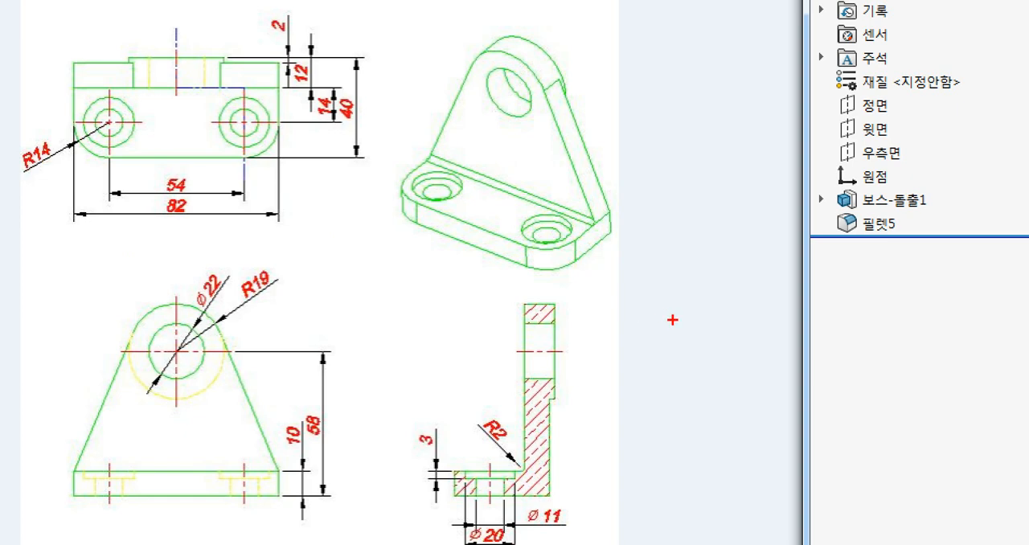
mouse_move(722, 311)
mouse_down()
mouse_move(672, 292)
mouse_move(752, 287)
mouse_move(721, 310)
mouse_up()
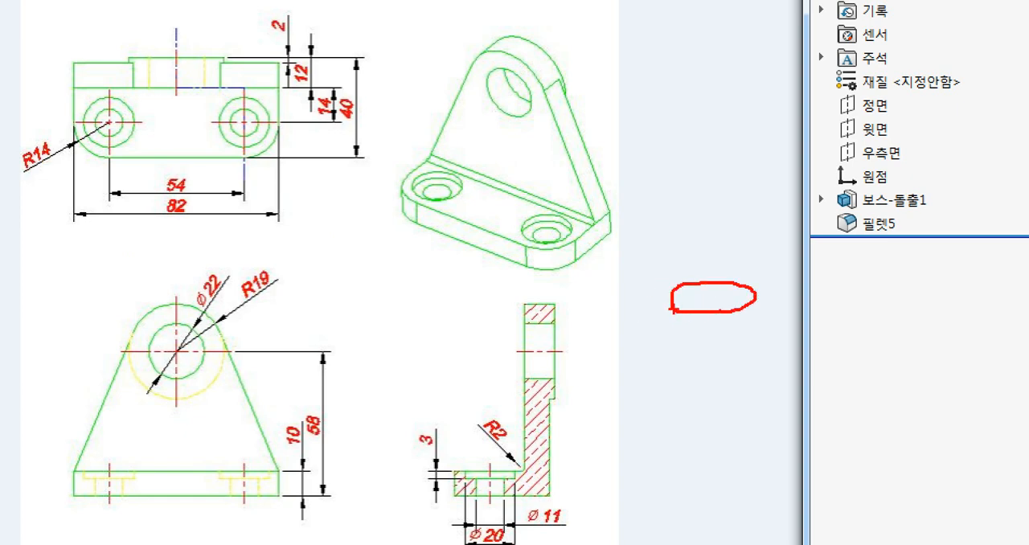
mouse_move(675, 345)
mouse_down()
mouse_move(715, 348)
mouse_move(758, 299)
mouse_up()
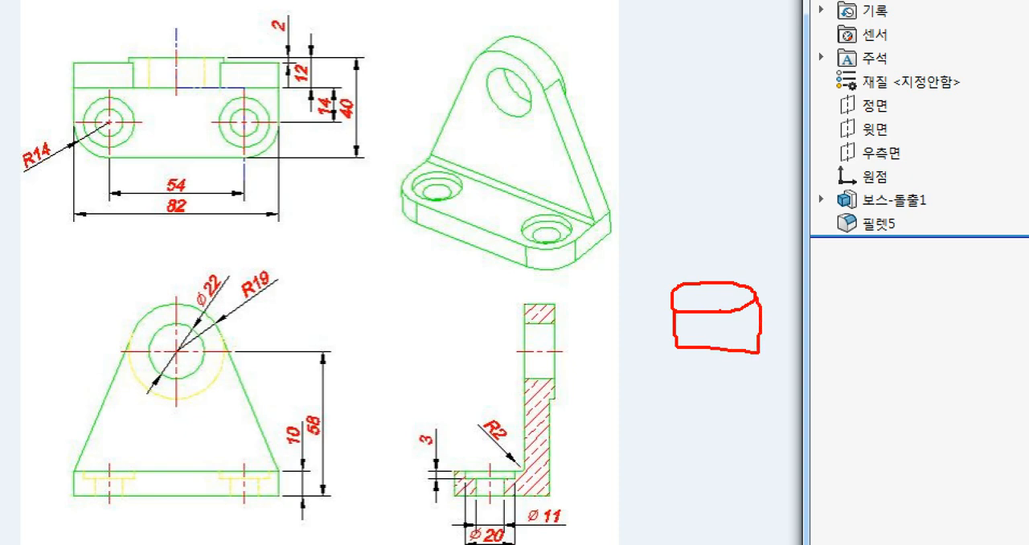
drag(698, 349, 696, 402)
mouse_move(732, 352)
mouse_down()
mouse_move(737, 406)
mouse_move(695, 406)
mouse_up()
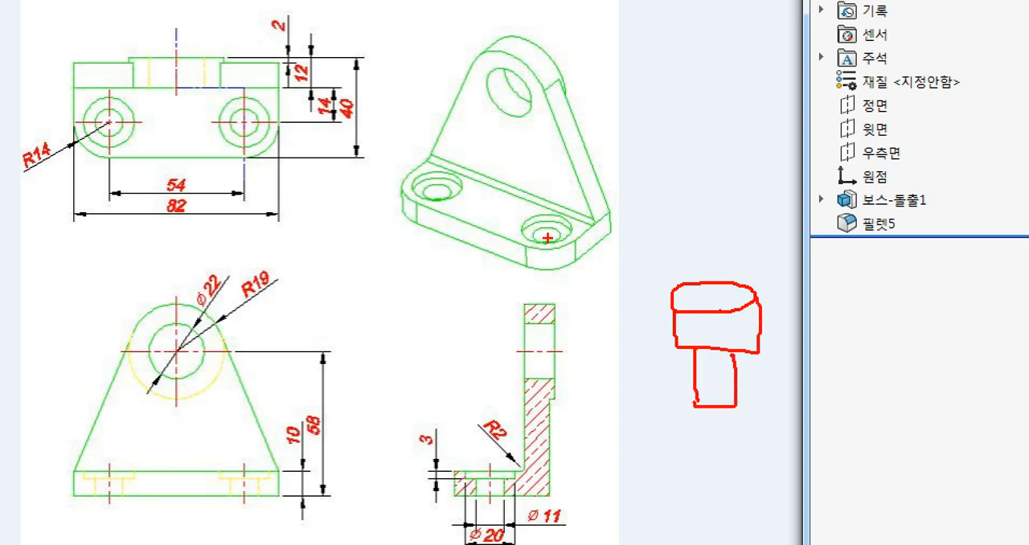
drag(549, 238, 615, 273)
key(Escape)
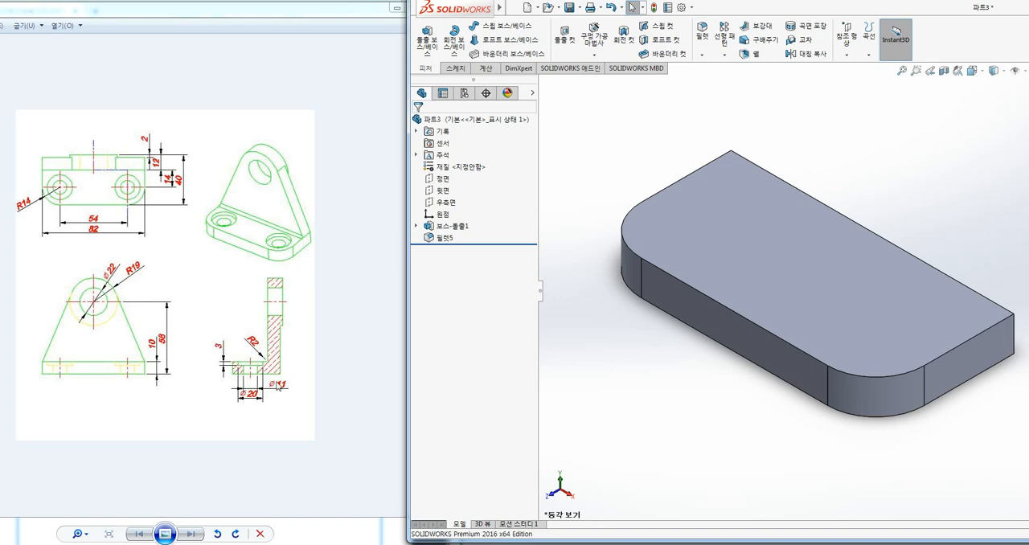
Open a sketch on the base plate's top face, viewed face-on
click(456, 70)
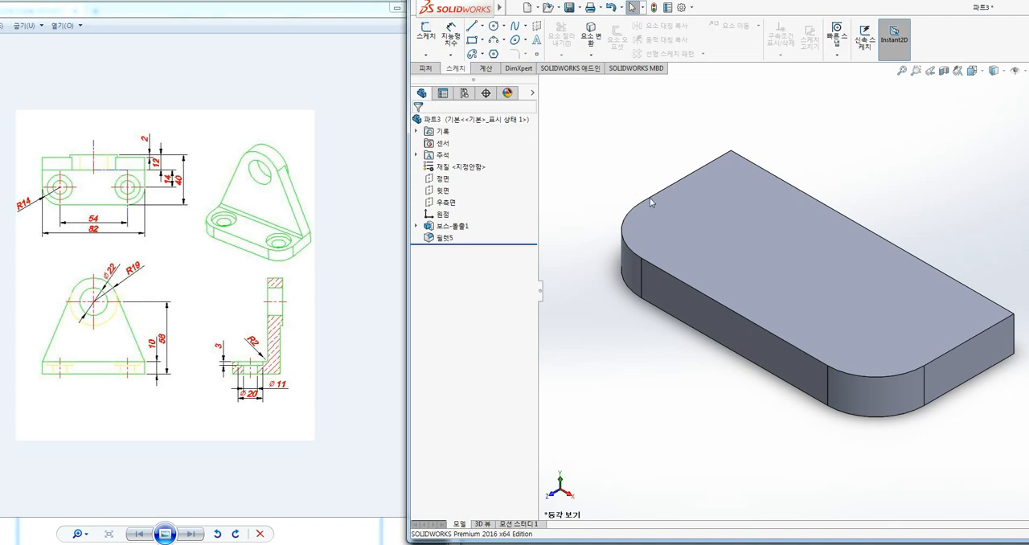
click(716, 245)
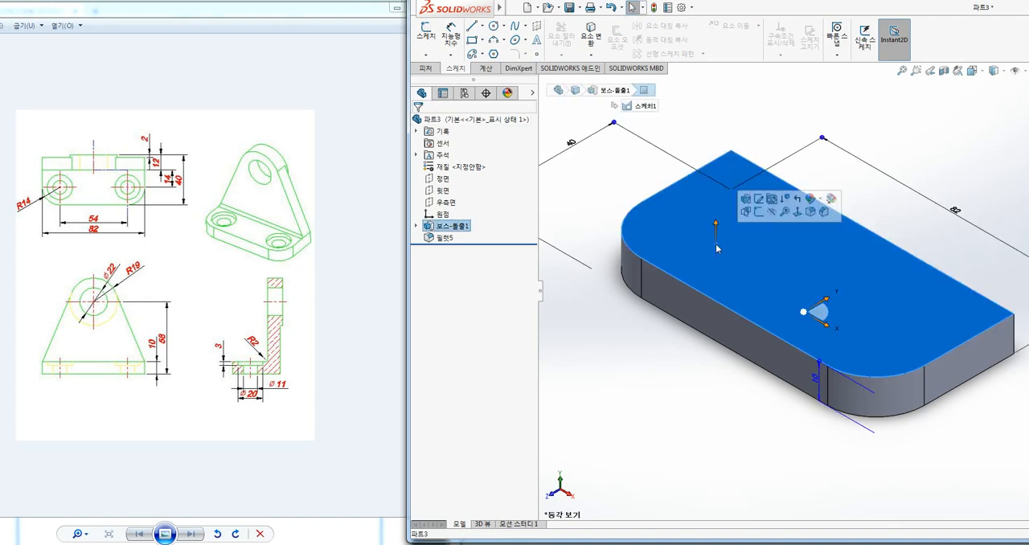
click(758, 212)
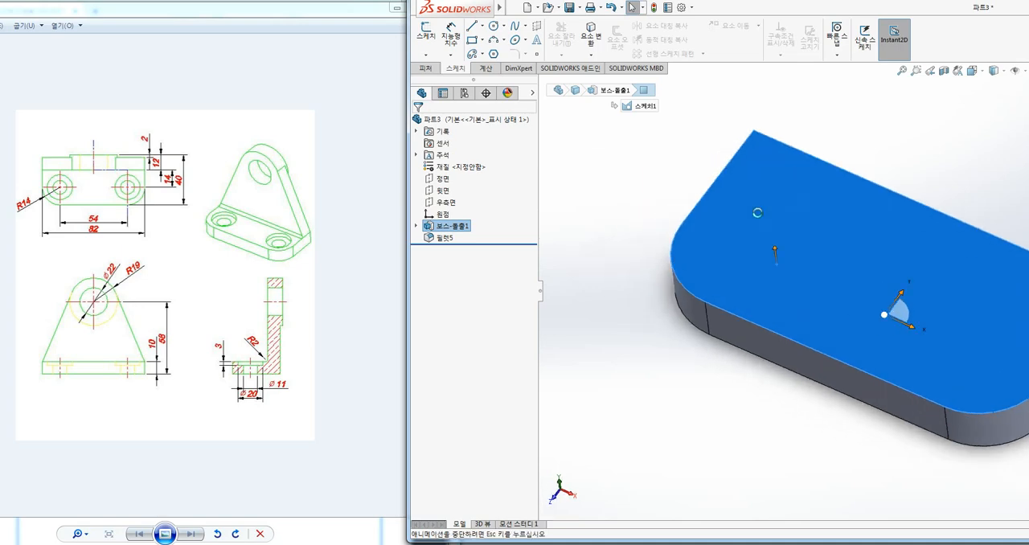
ctrl+middle_drag(602, 217, 591, 214)
click(665, 123)
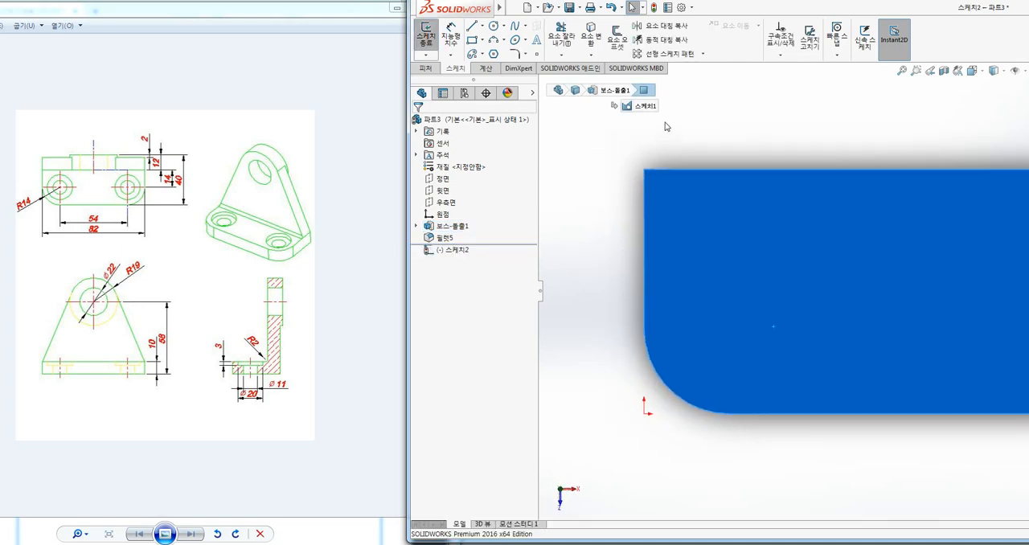
scroll(641, 195, down, 1)
scroll(820, 205, up, 3)
ctrl+middle_drag(800, 198, 595, 180)
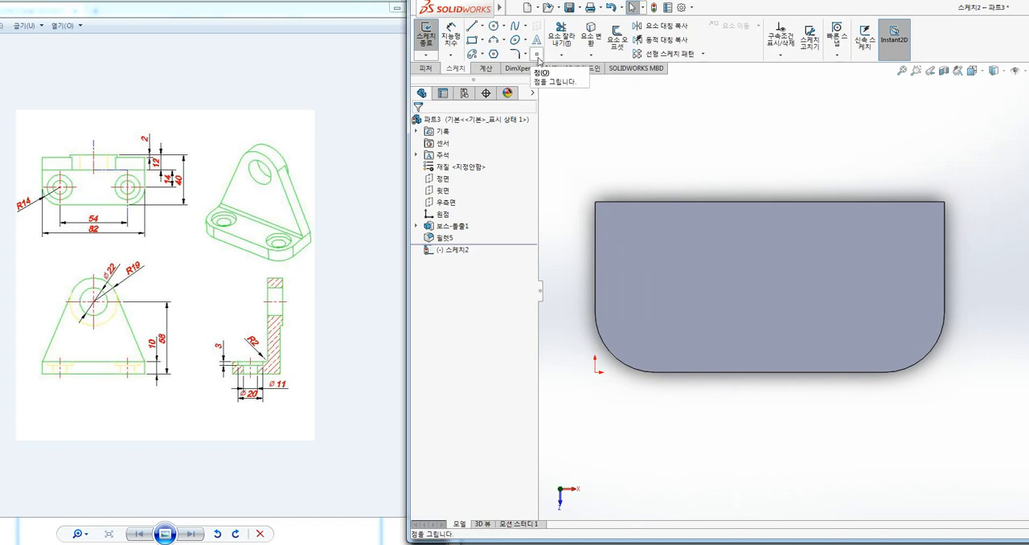
Place sketch points at the centres of the plate's two R14 corner arcs and exit the sketch
click(536, 55)
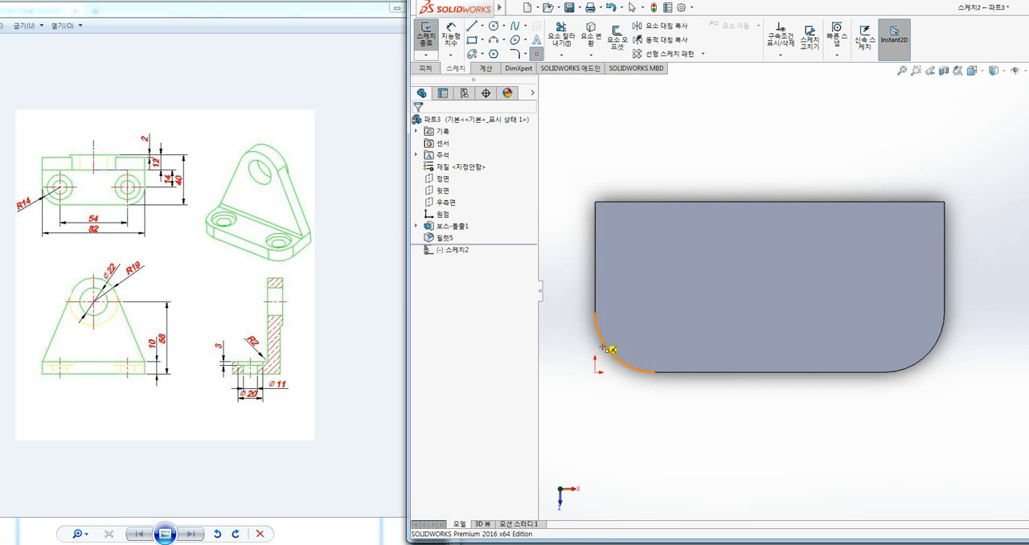
click(655, 313)
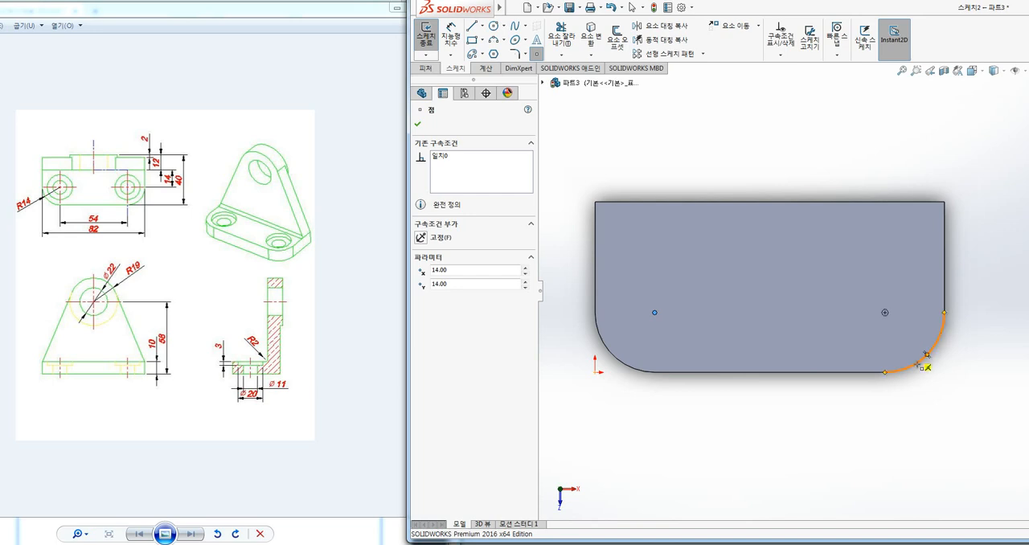
click(886, 313)
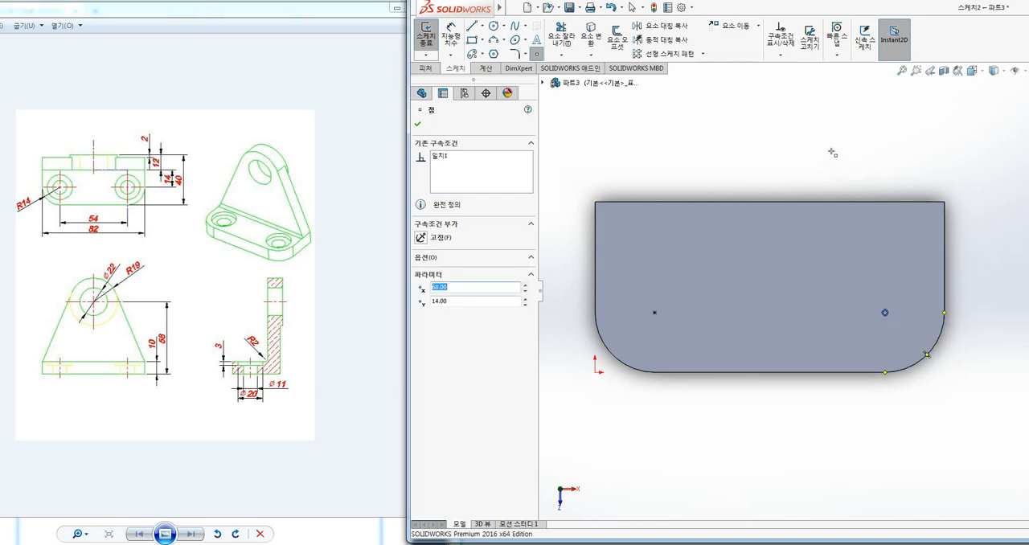
key(Escape)
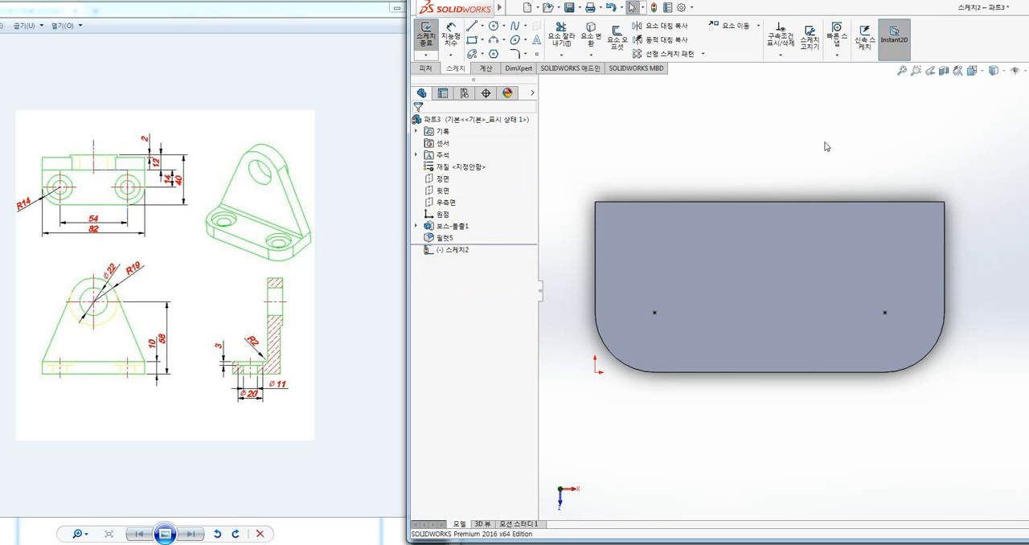
click(426, 36)
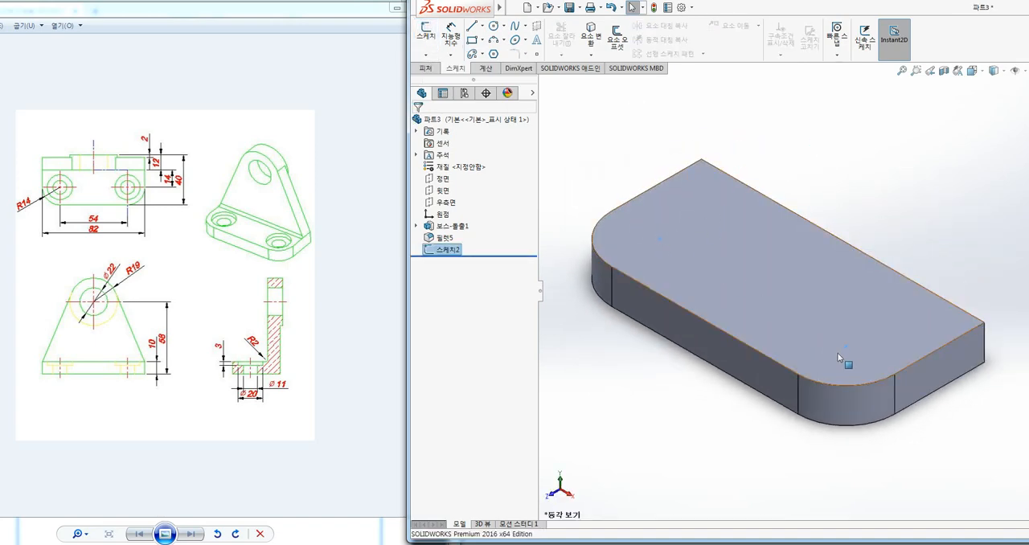
click(862, 166)
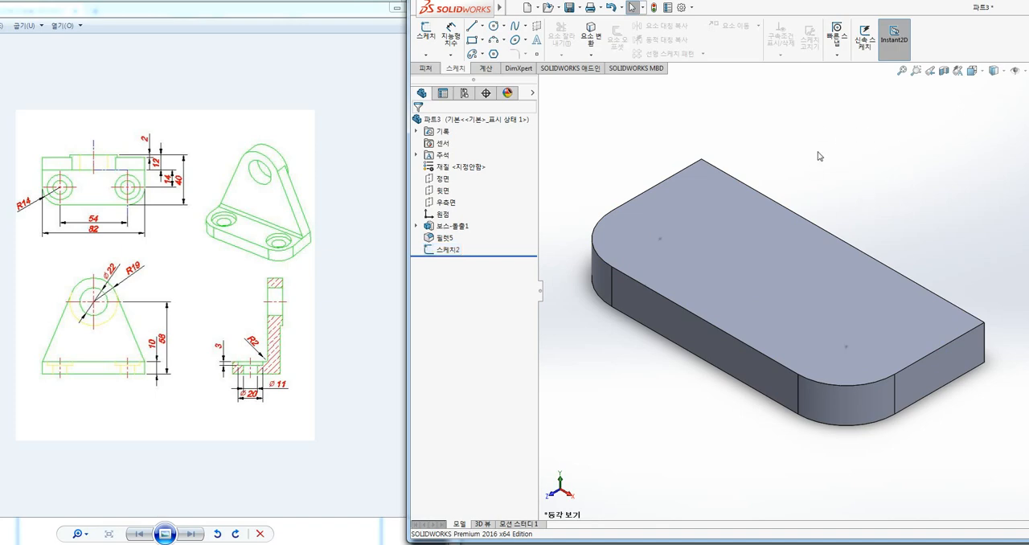
ctrl+middle_drag(819, 152, 815, 160)
Start the Hole Wizard with the counterbore hole type
click(427, 69)
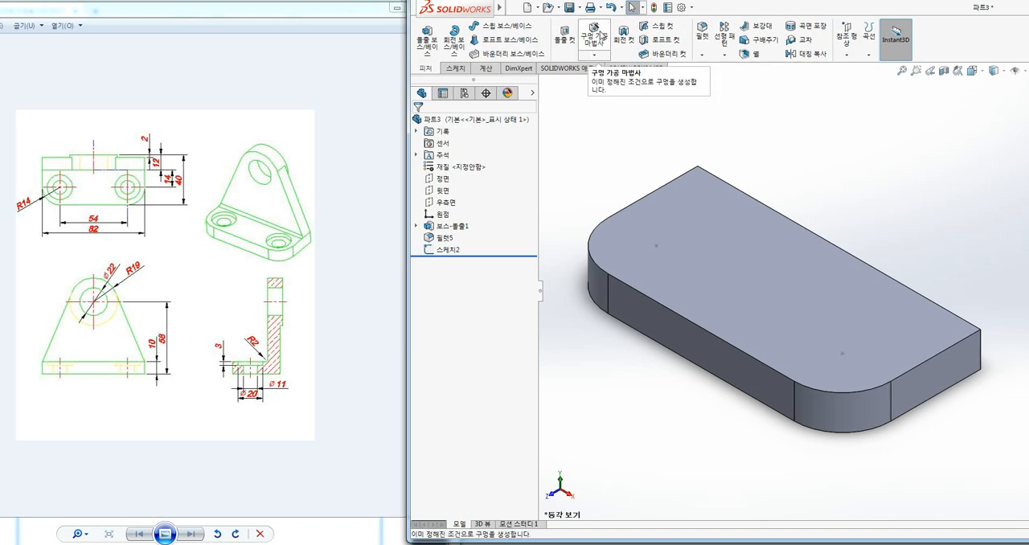
click(593, 37)
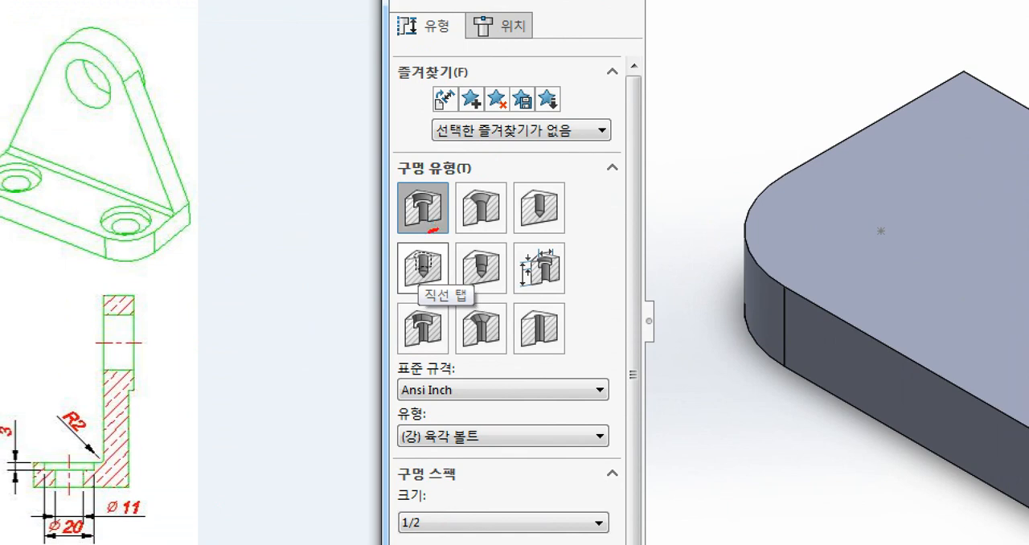
mouse_move(426, 234)
mouse_down()
mouse_move(431, 183)
mouse_move(445, 229)
mouse_move(500, 190)
mouse_move(484, 230)
mouse_move(550, 222)
mouse_move(556, 190)
mouse_move(552, 227)
mouse_up()
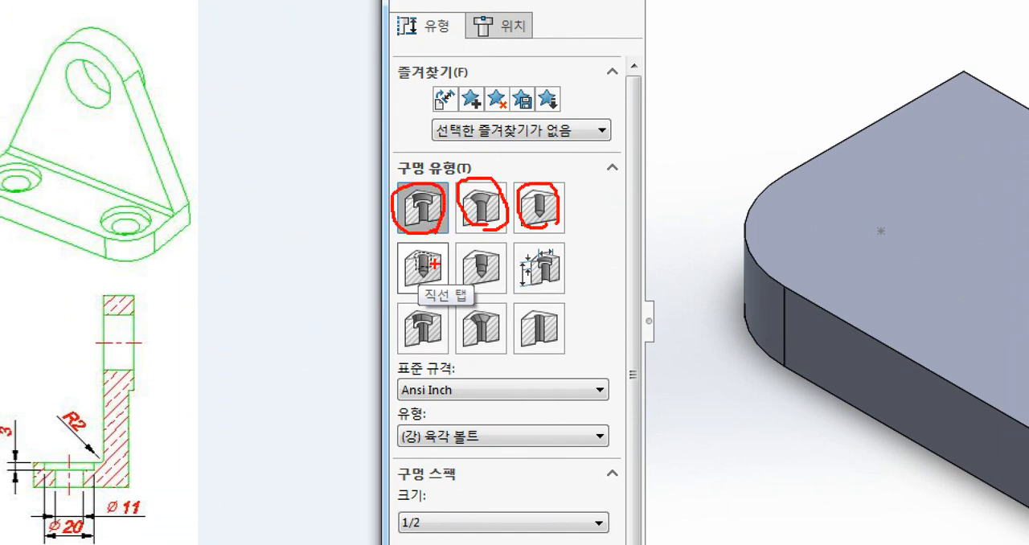
mouse_move(435, 283)
mouse_down()
mouse_move(399, 289)
mouse_move(428, 245)
mouse_up()
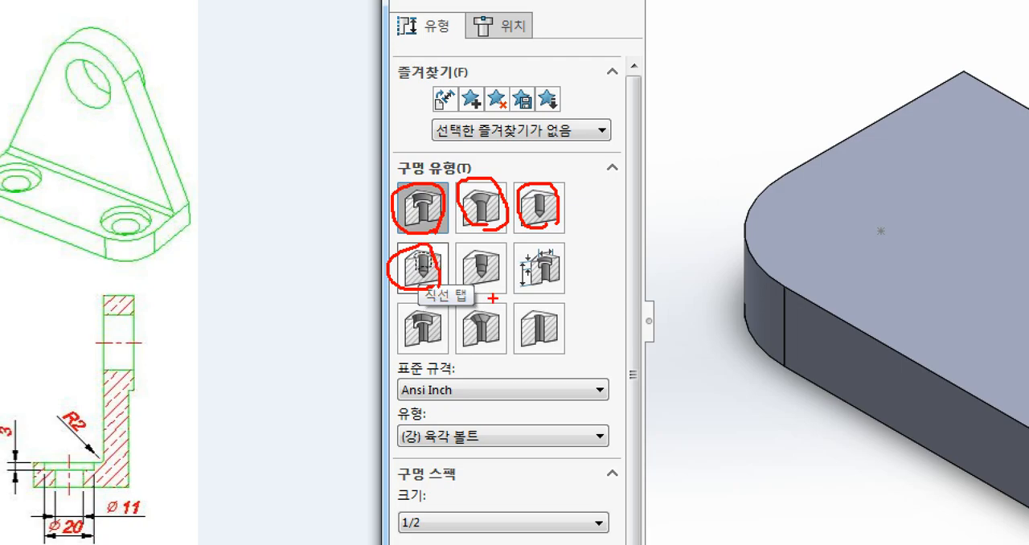
key(Escape)
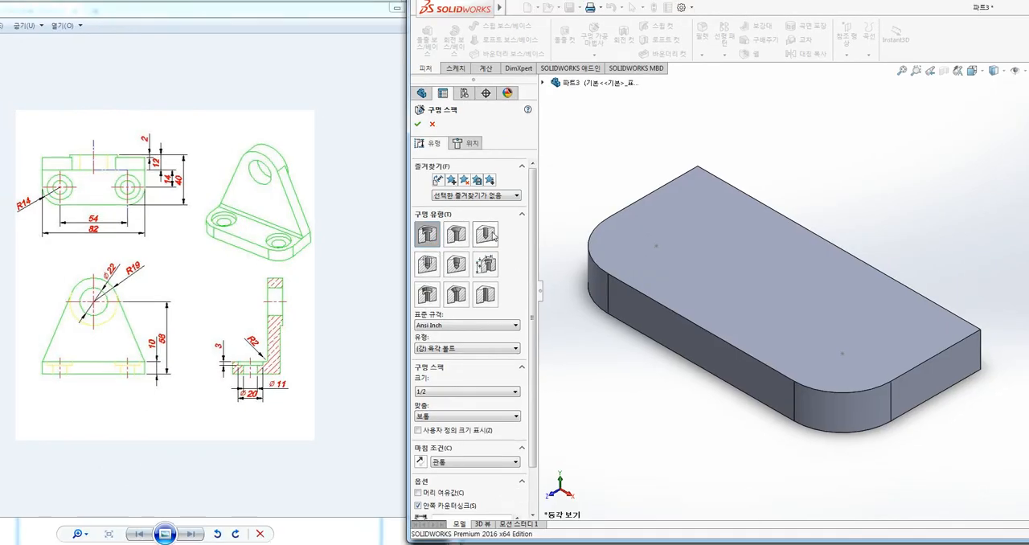
key(ctrl+1)
click(431, 236)
mouse_move(441, 250)
mouse_down()
mouse_move(409, 202)
mouse_move(445, 250)
mouse_up()
key(Escape)
Set the counterbore hole's standard to KS and its fastener type to 구멍붙이 볼트 KS B 1003
click(425, 326)
key(Down)
key(Down)
key(Down)
key(Down)
key(Down)
key(Down)
key(Down)
key(Down)
key(Down)
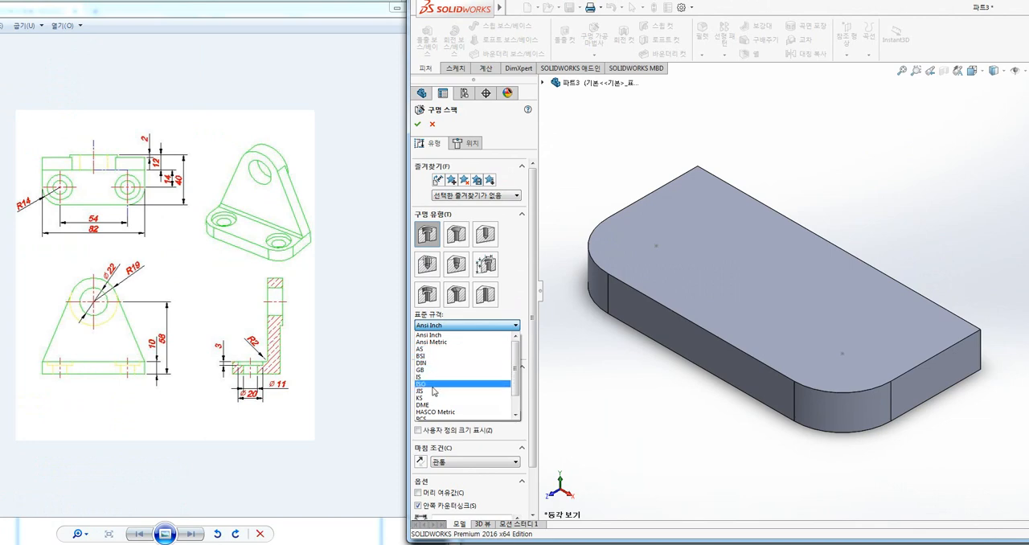
key(Return)
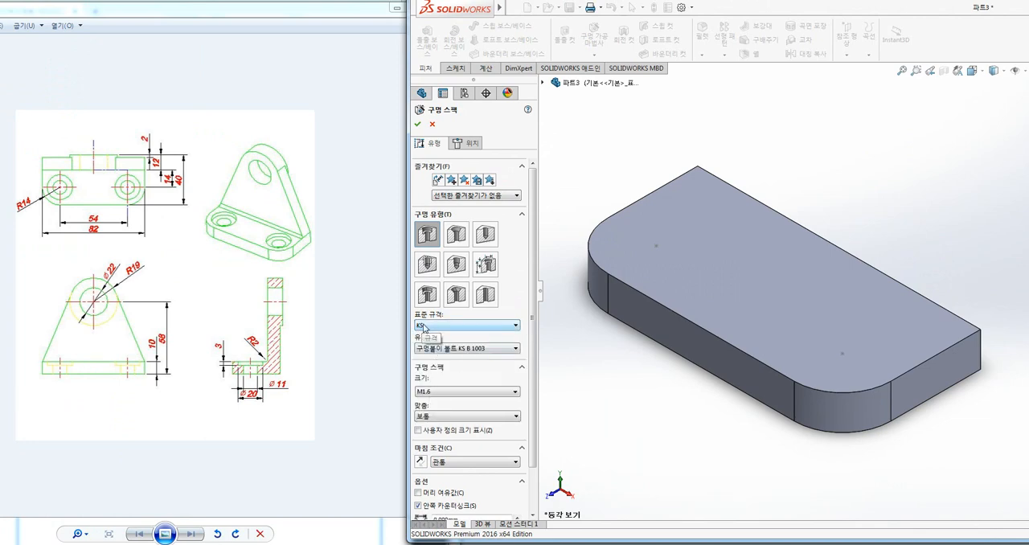
click(440, 350)
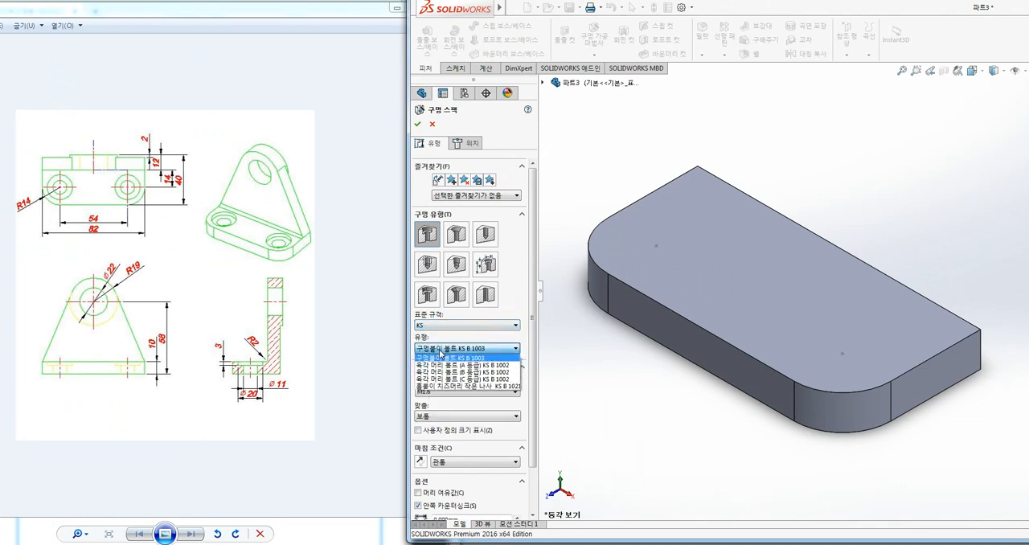
click(450, 354)
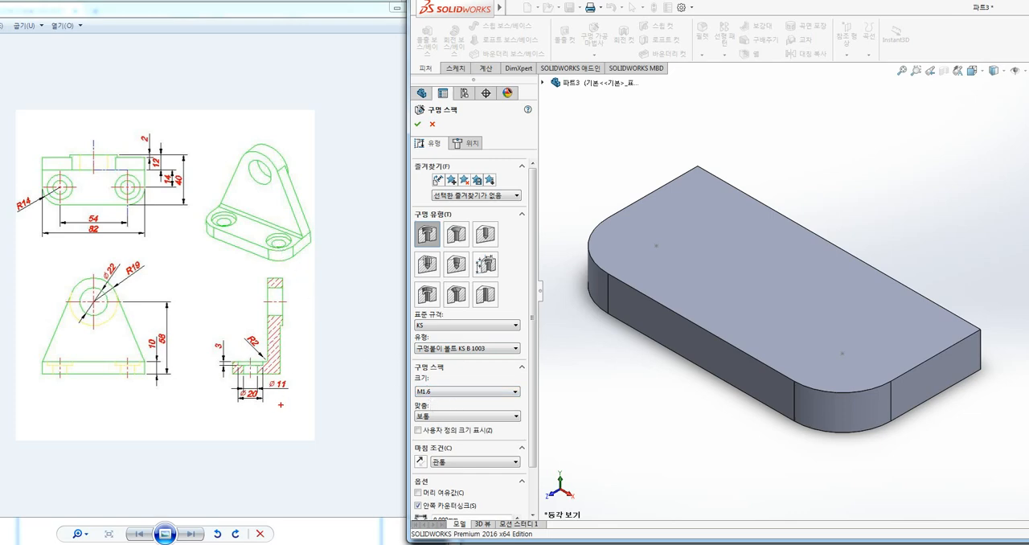
drag(281, 406, 201, 362)
drag(238, 332, 298, 377)
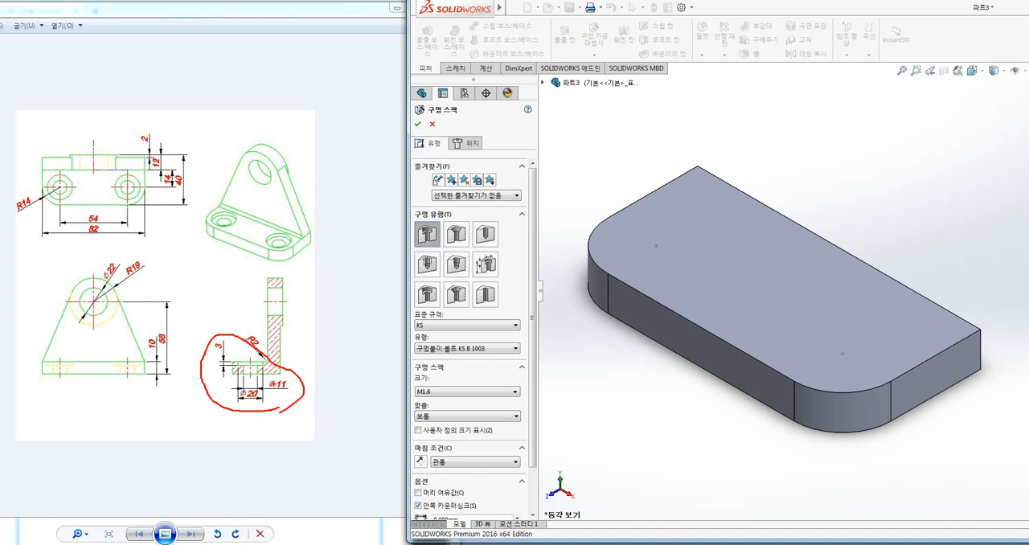
mouse_move(294, 410)
mouse_down()
mouse_move(368, 412)
mouse_move(384, 430)
mouse_up()
key(Escape)
Enable custom sizing for the counterbore hole
drag(531, 377, 531, 391)
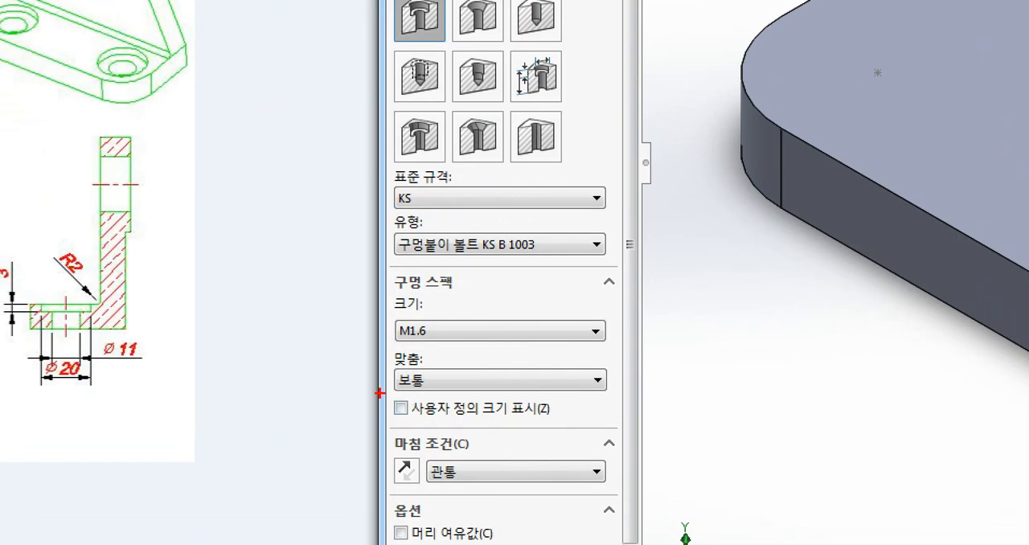
drag(380, 393, 571, 431)
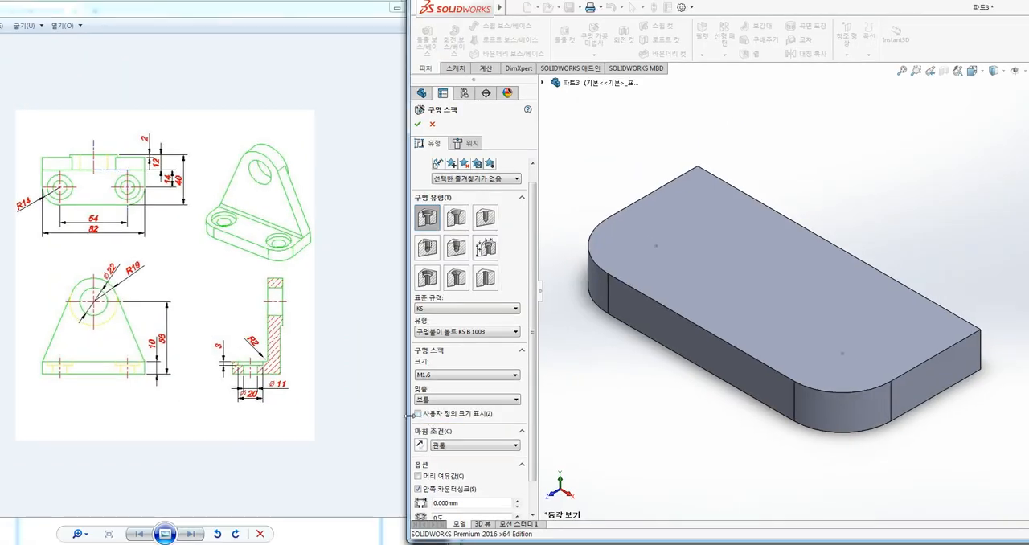
click(417, 414)
scroll(527, 407, down, 2)
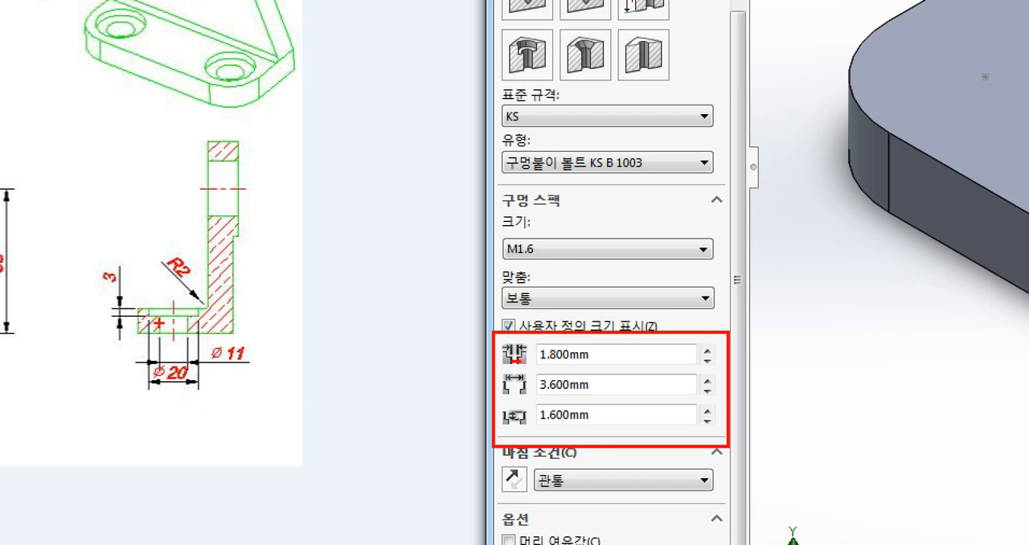
drag(154, 323, 191, 328)
mouse_move(265, 372)
mouse_down()
mouse_move(215, 360)
mouse_move(250, 351)
mouse_move(252, 370)
mouse_up()
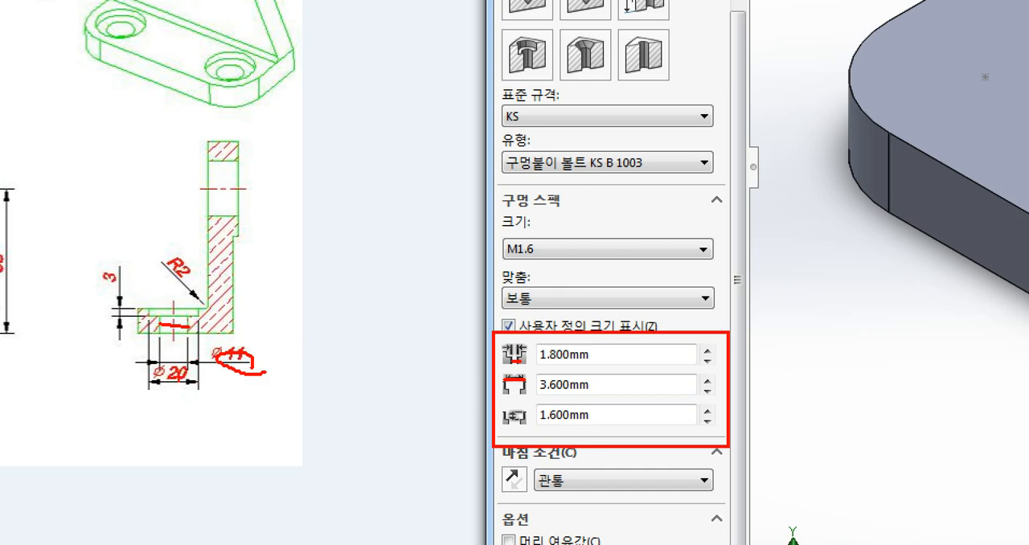
drag(148, 385, 201, 385)
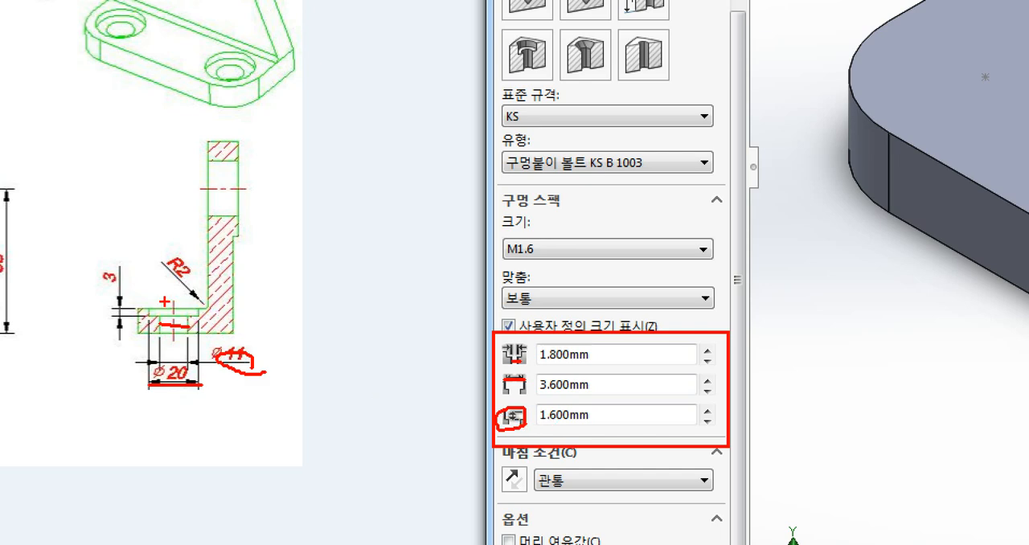
mouse_move(133, 323)
mouse_down()
mouse_move(107, 283)
mouse_move(130, 306)
mouse_up()
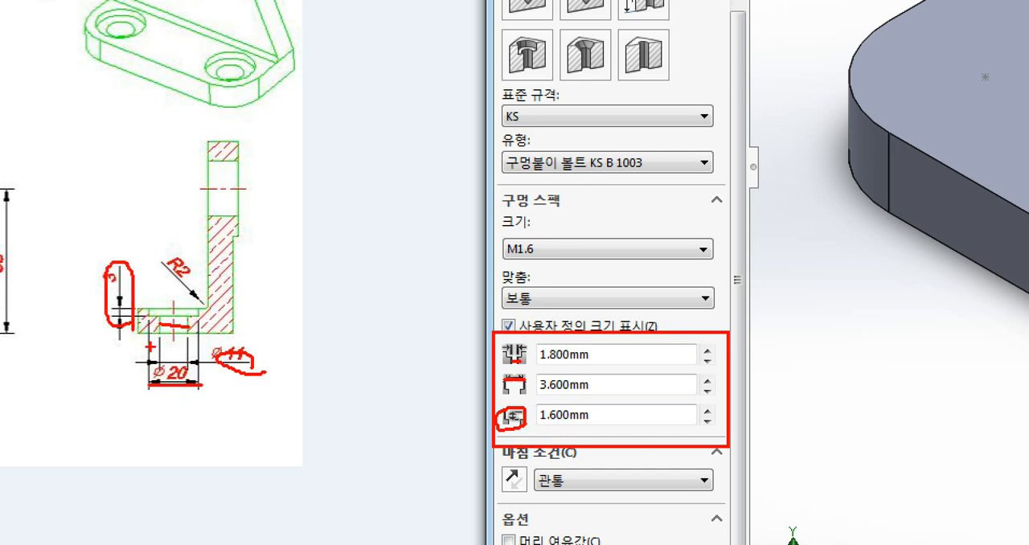
key(Escape)
Set the counterbore hole's through-hole diameter to 11 mm, counterbore diameter to 20 mm and counterbore depth to 3 mm
drag(460, 385, 399, 395)
text(1)
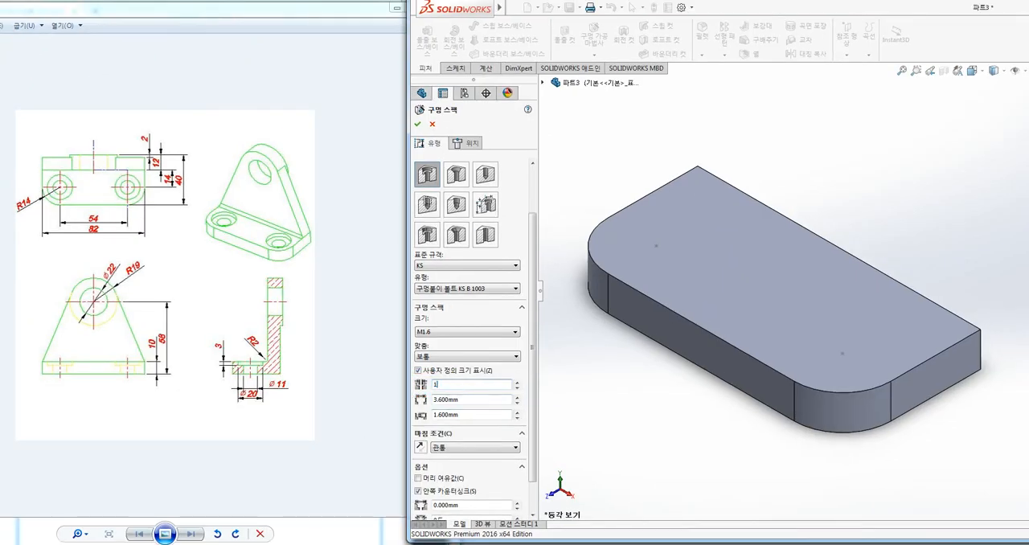
text(1)
key(Tab)
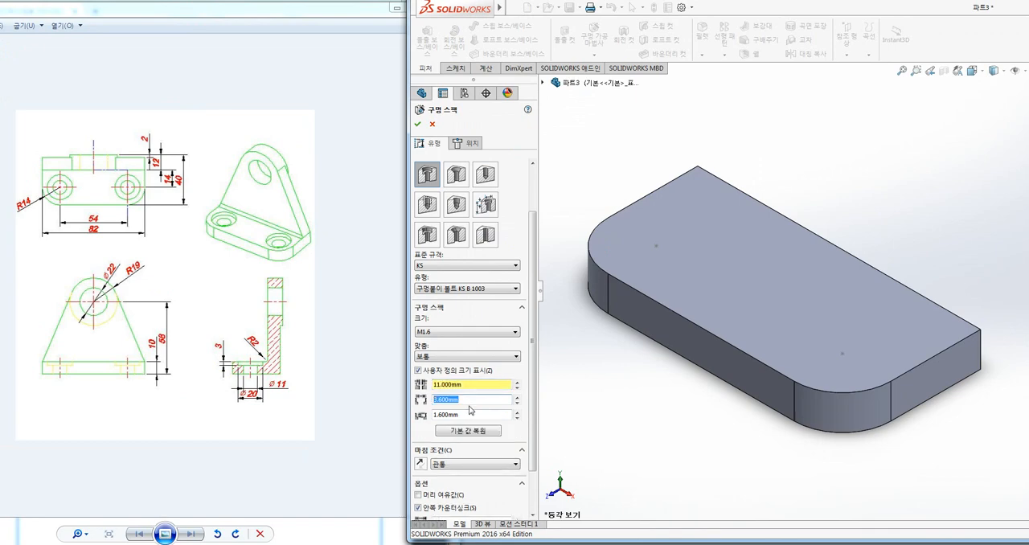
text(20)
key(Tab)
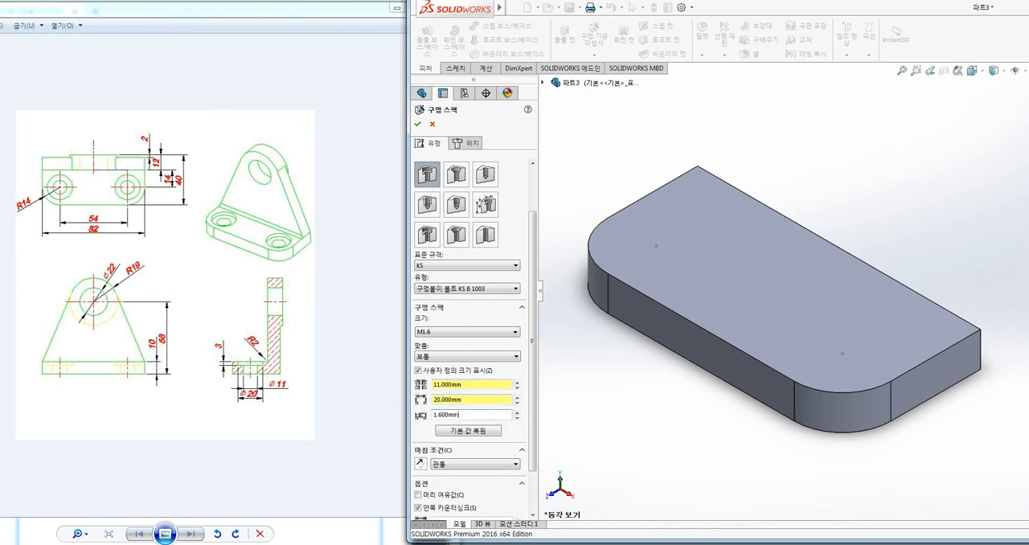
drag(460, 415, 400, 418)
text(3)
key(Tab)
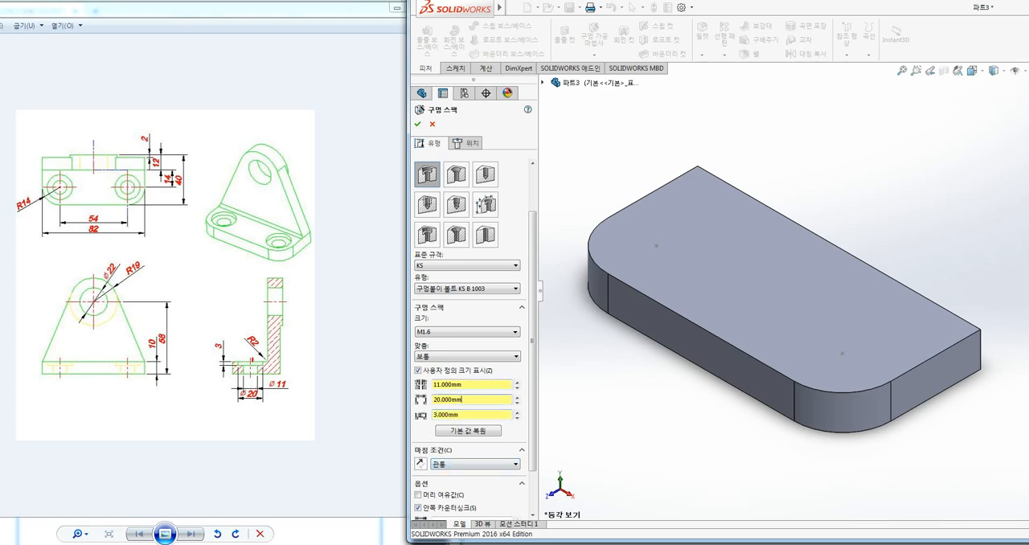
drag(444, 468, 431, 451)
key(e)
ctrl+drag(204, 426, 363, 485)
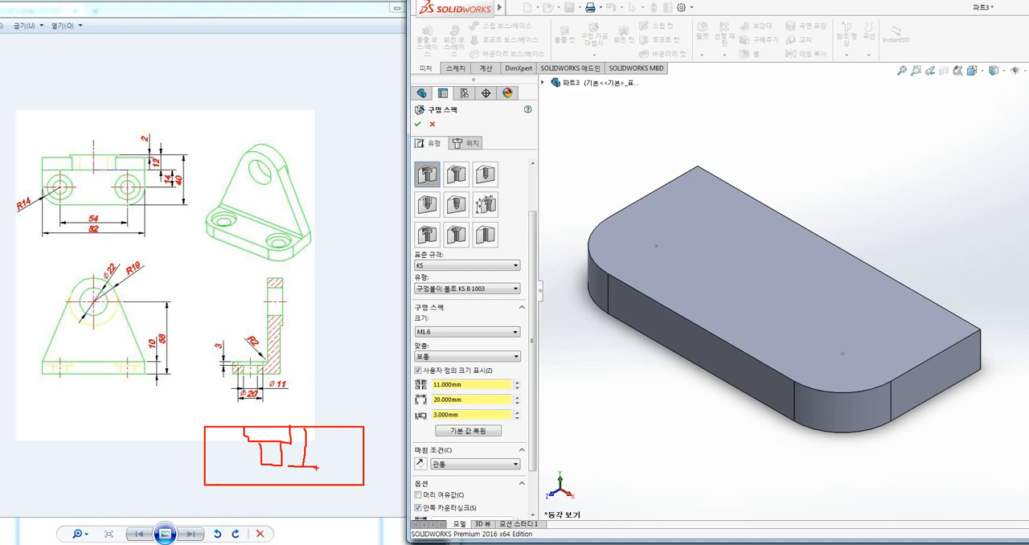
Switch the counterbore hole's end condition to 블라인드 형태
key(Escape)
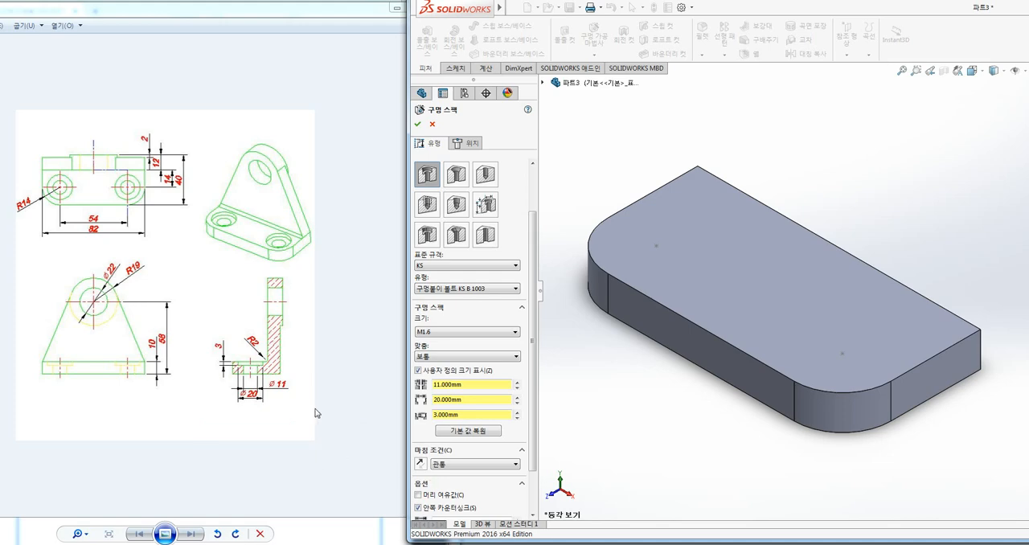
click(438, 464)
click(457, 477)
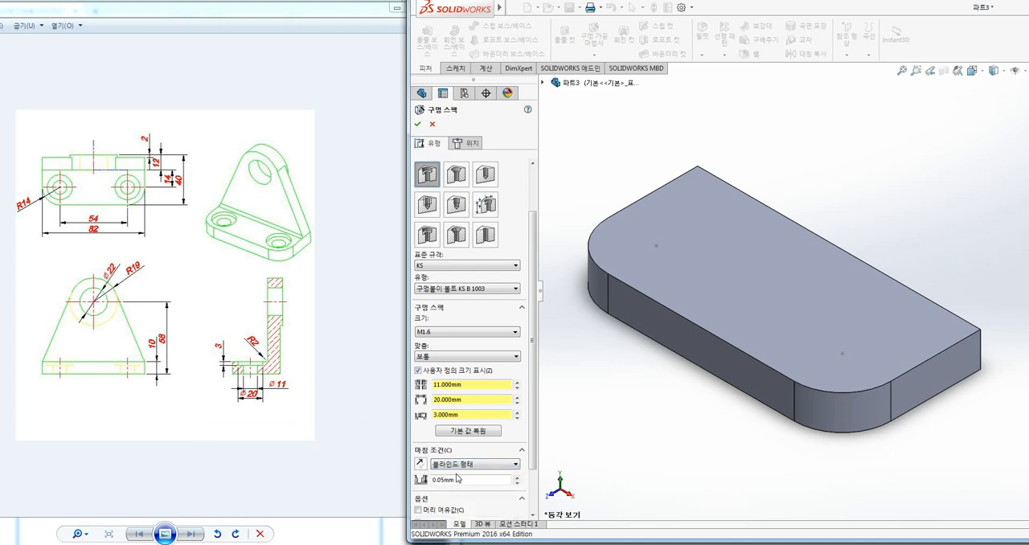
key(ctrl+1)
click(420, 476)
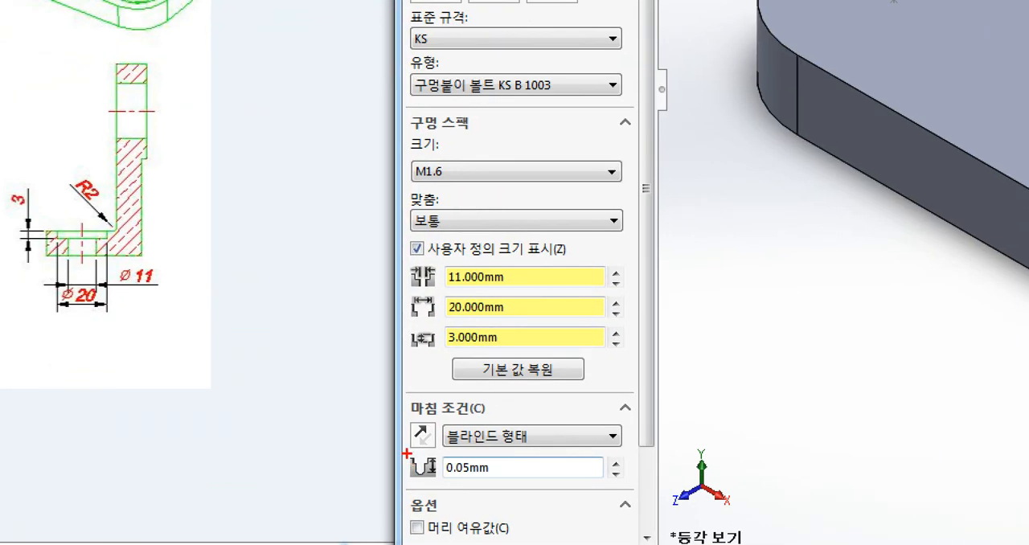
drag(408, 454, 439, 464)
mouse_move(495, 479)
mouse_down()
mouse_move(435, 481)
mouse_move(488, 492)
mouse_up()
key(Escape)
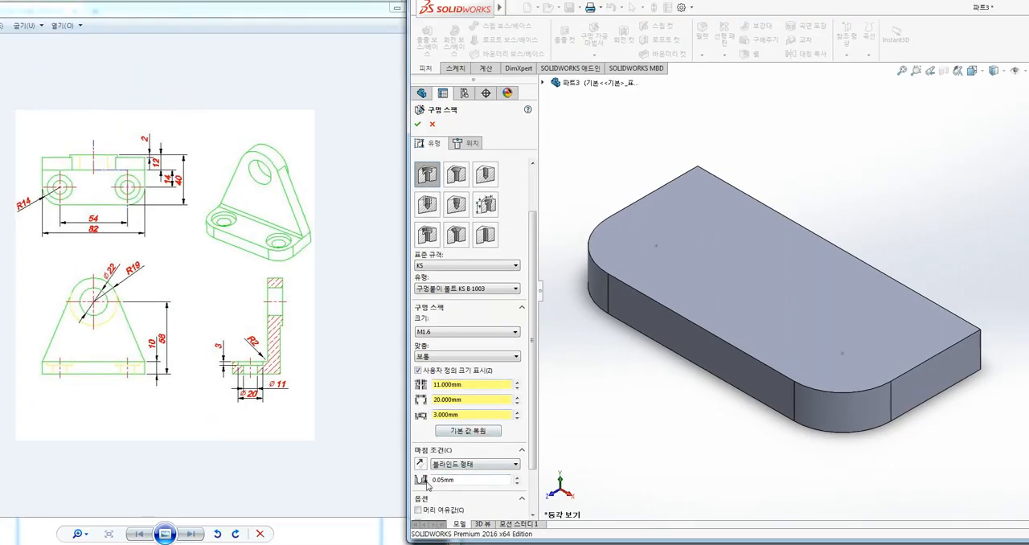
Set the counterbore hole's end condition to 관통
click(460, 471)
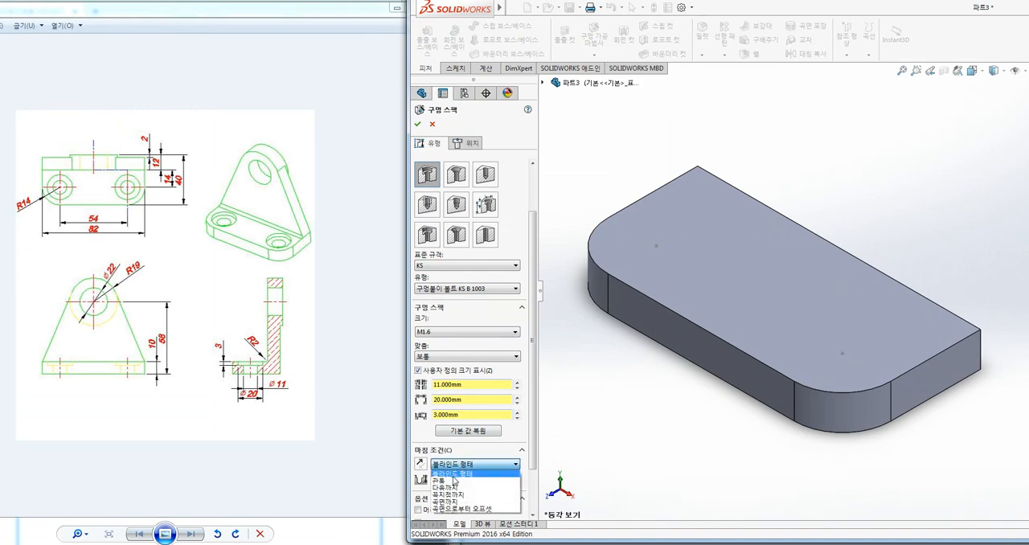
click(448, 478)
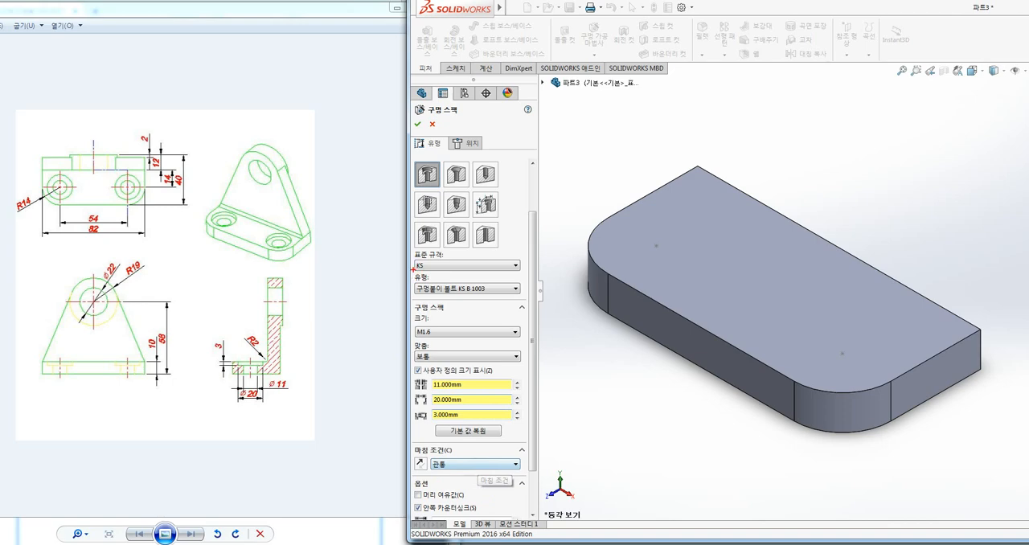
mouse_move(400, 250)
mouse_down()
mouse_move(424, 286)
mouse_move(532, 304)
mouse_up()
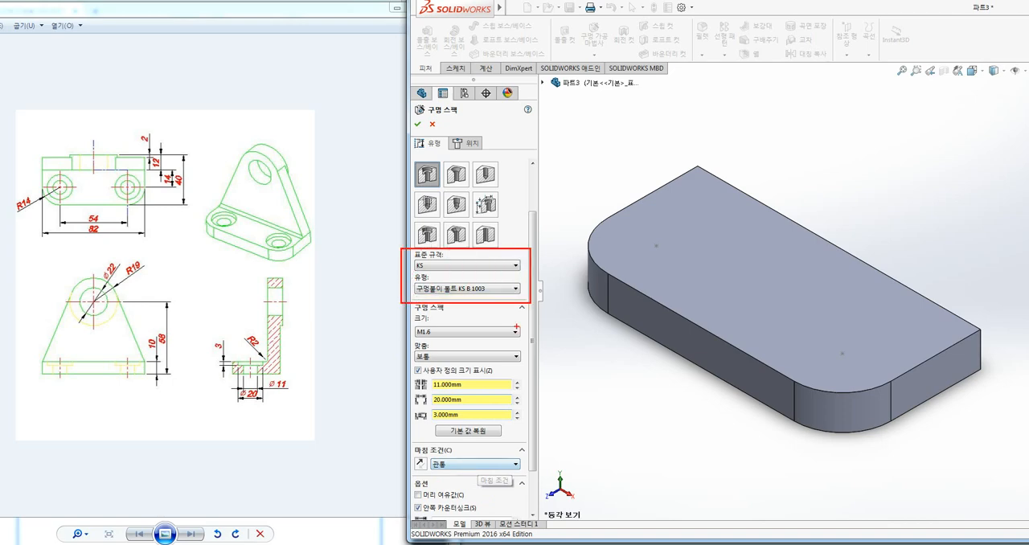
mouse_move(408, 361)
mouse_down()
mouse_move(455, 405)
mouse_move(524, 424)
mouse_up()
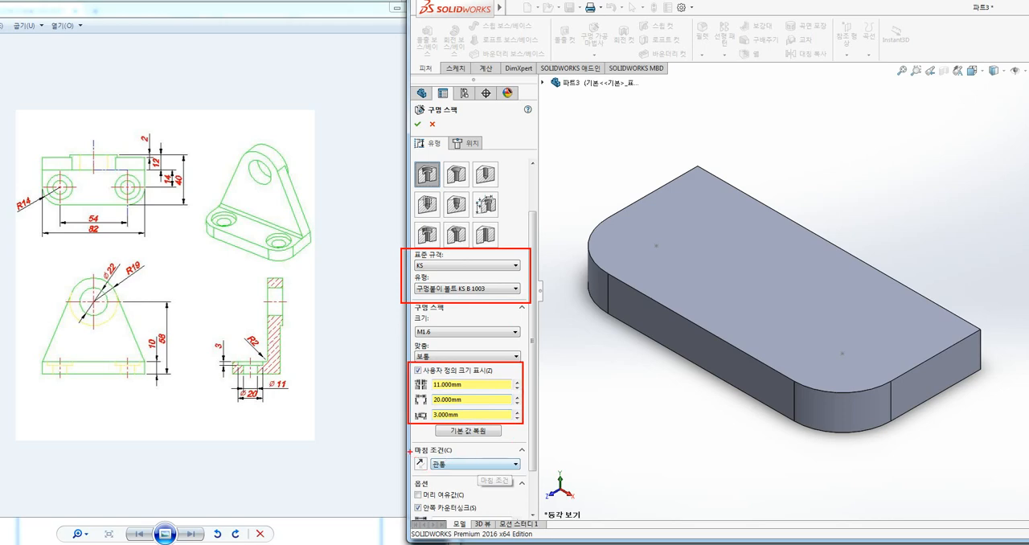
drag(406, 440, 530, 478)
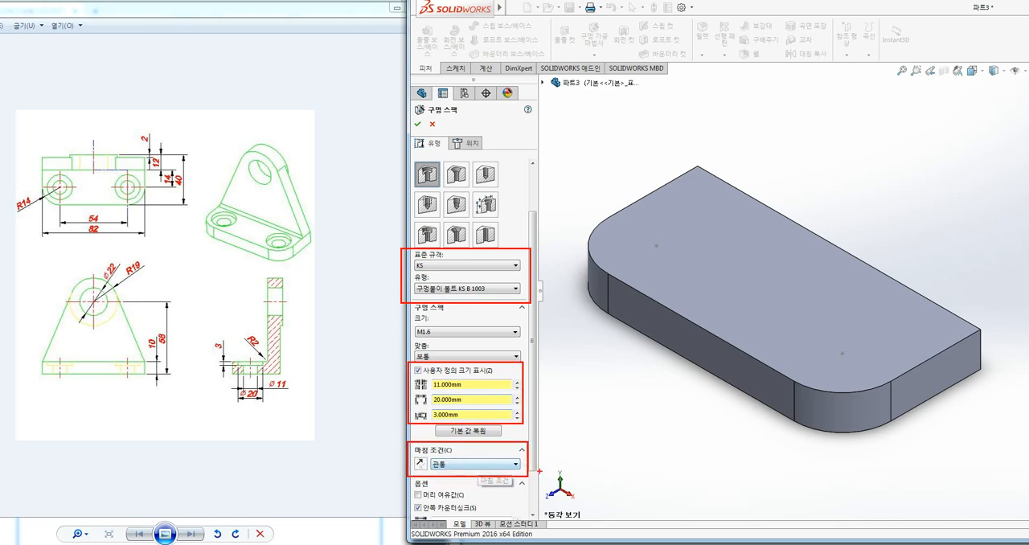
drag(408, 159, 443, 189)
key(Escape)
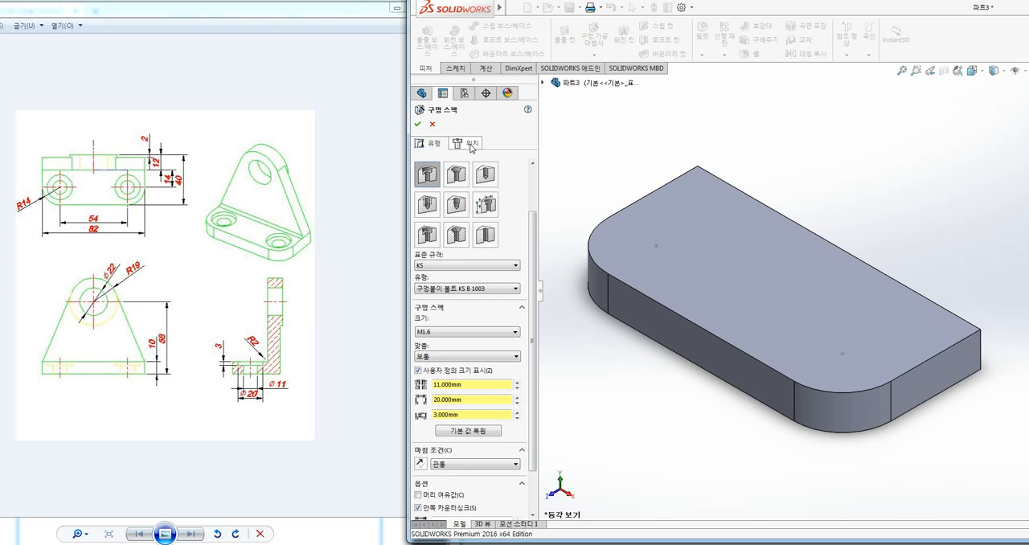
drag(479, 148, 448, 129)
key(Escape)
Place counterbore holes with a 3D sketch on the two existing points of the plate's top face and accept the feature
click(470, 144)
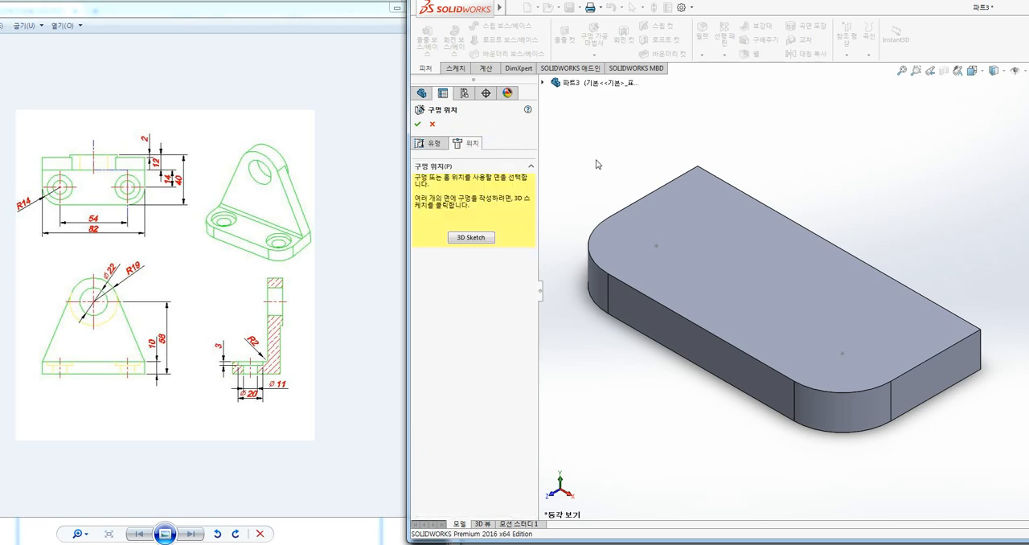
click(468, 238)
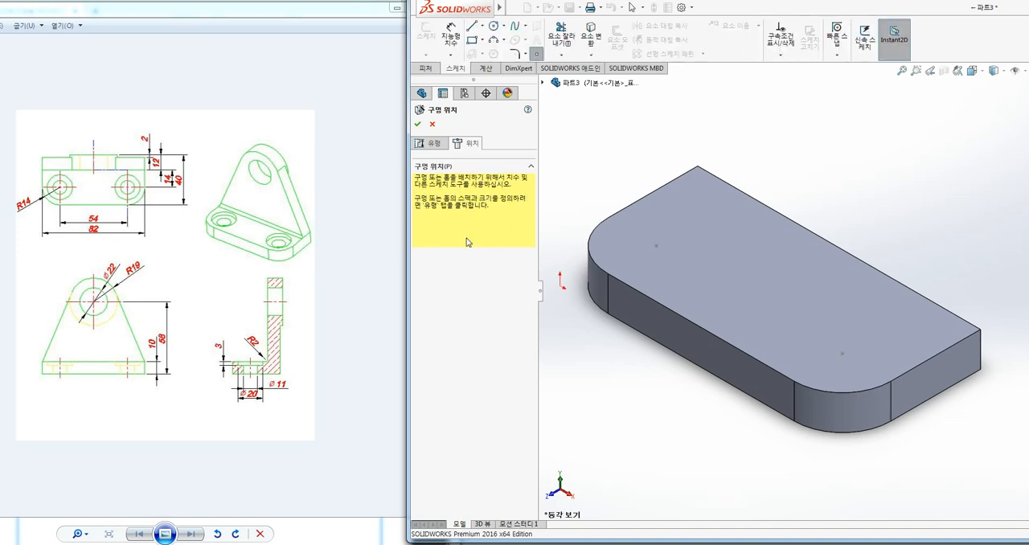
click(656, 245)
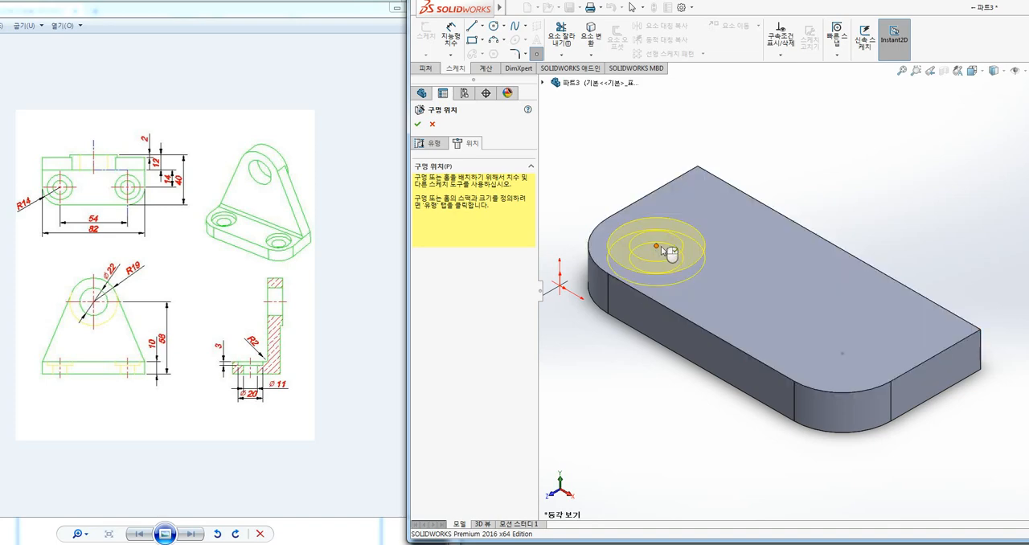
click(842, 353)
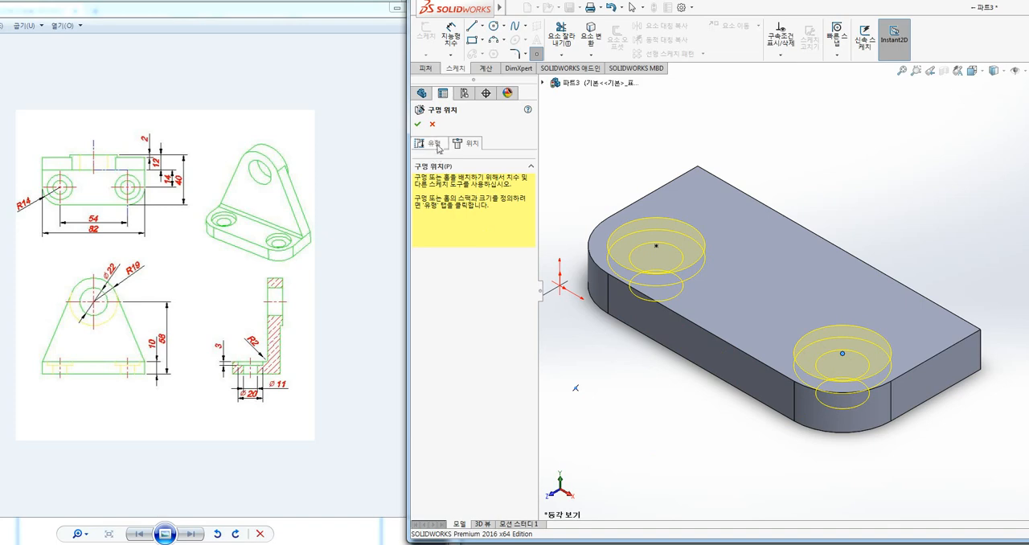
click(417, 123)
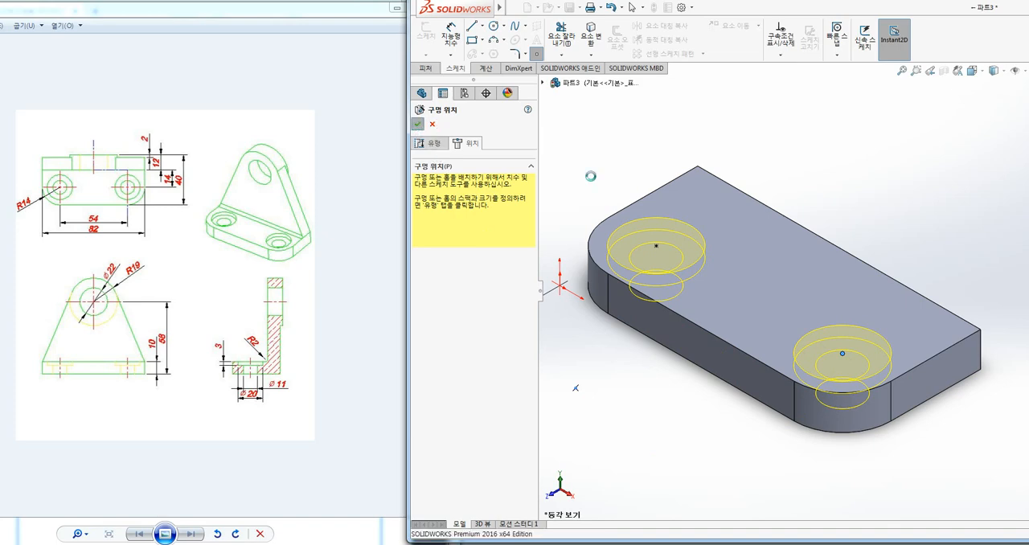
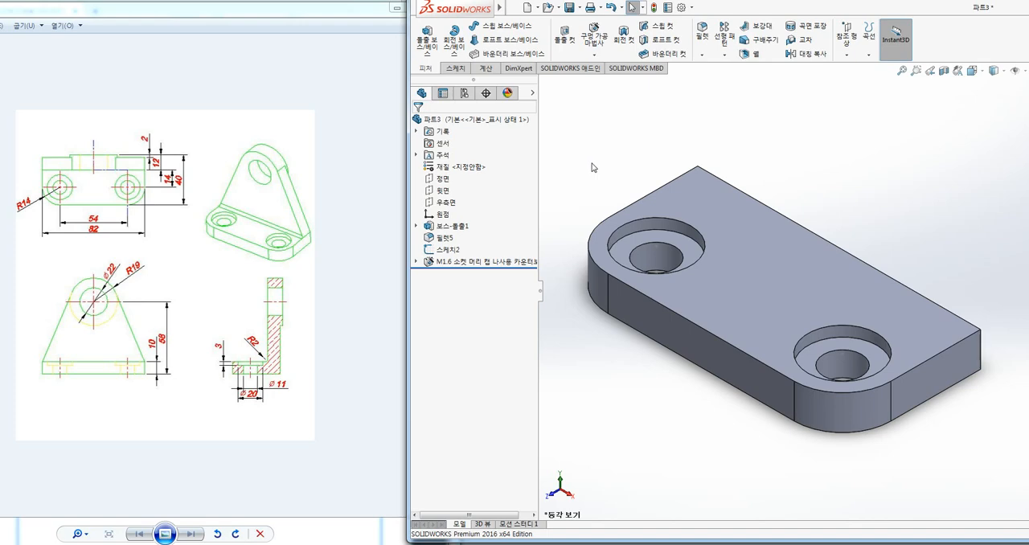
ctrl+middle_drag(591, 165, 772, 168)
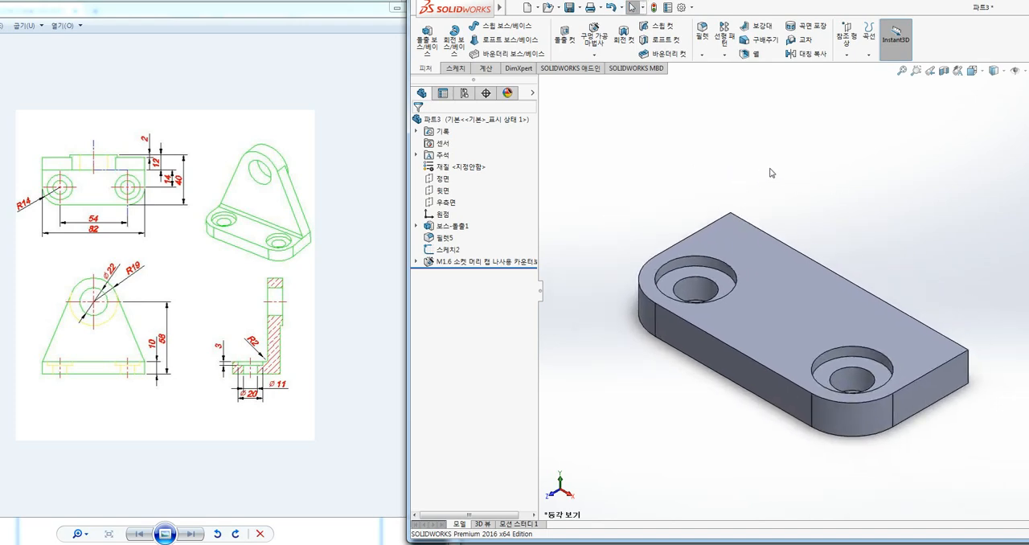
ctrl+middle_drag(875, 199, 828, 183)
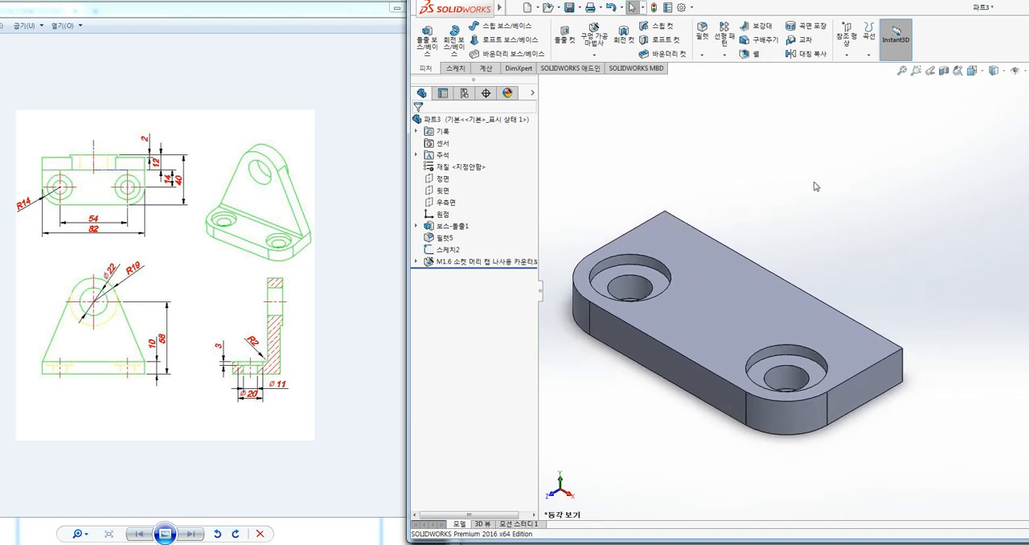
drag(41, 361, 61, 318)
drag(105, 282, 151, 349)
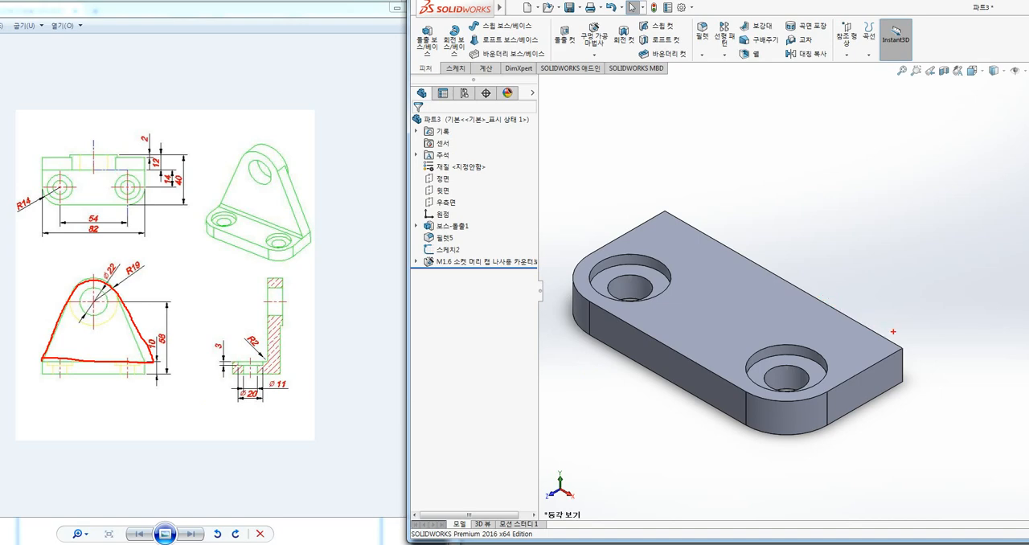
key(Escape)
Start a sketch on the plate's long side face opposite the rounded corners and draw a vertical centerline about 50 mm up from its top edge's midpoint
middle_drag(912, 307, 850, 324)
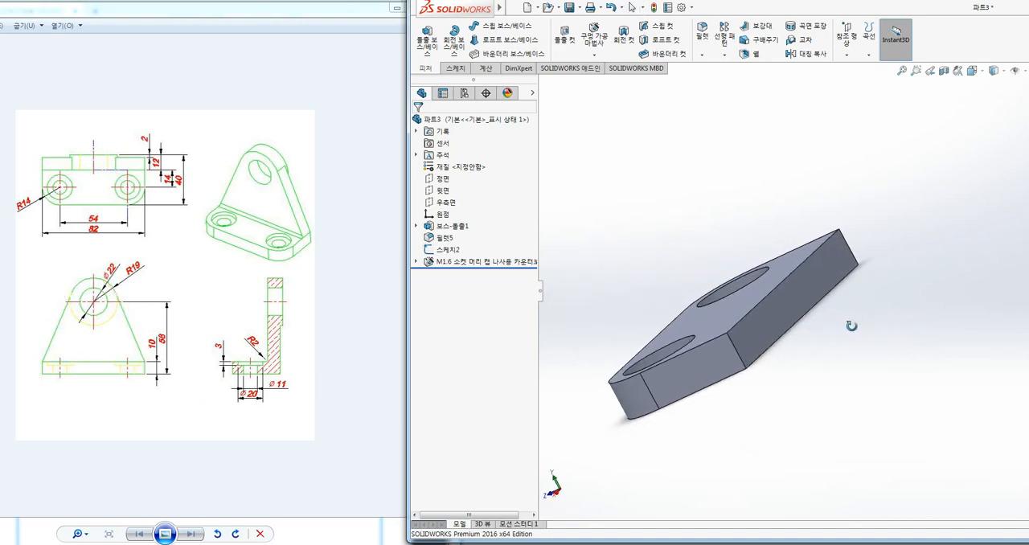
click(776, 324)
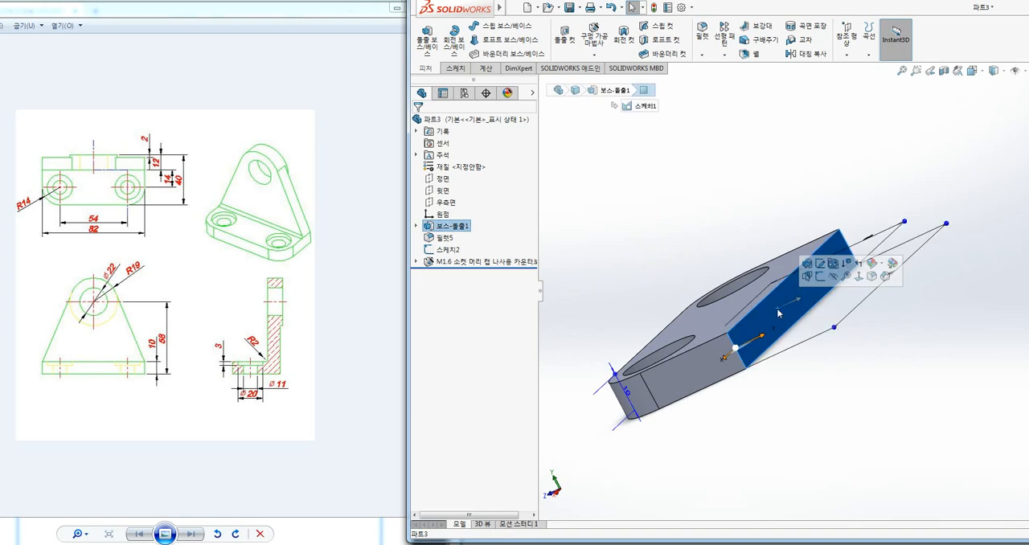
click(822, 278)
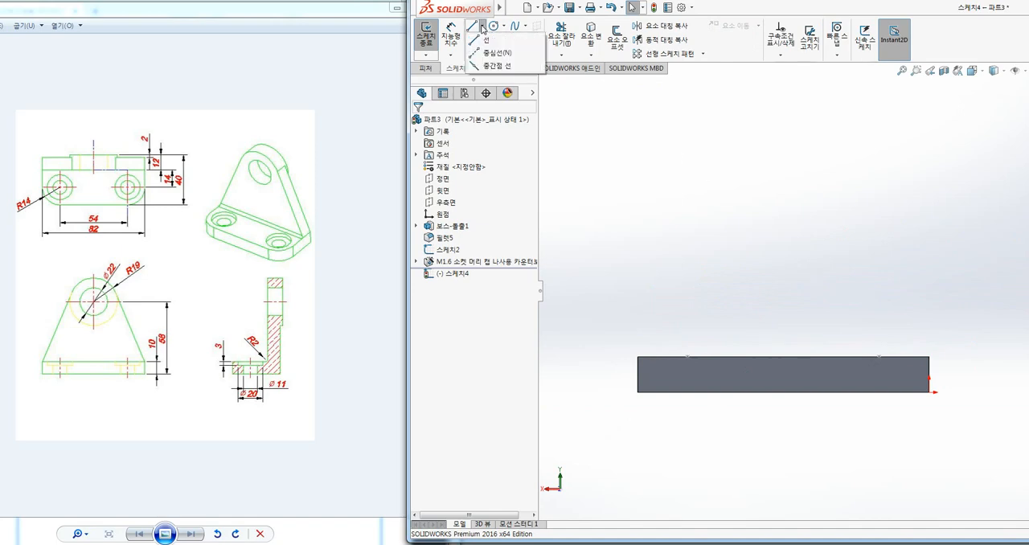
click(471, 26)
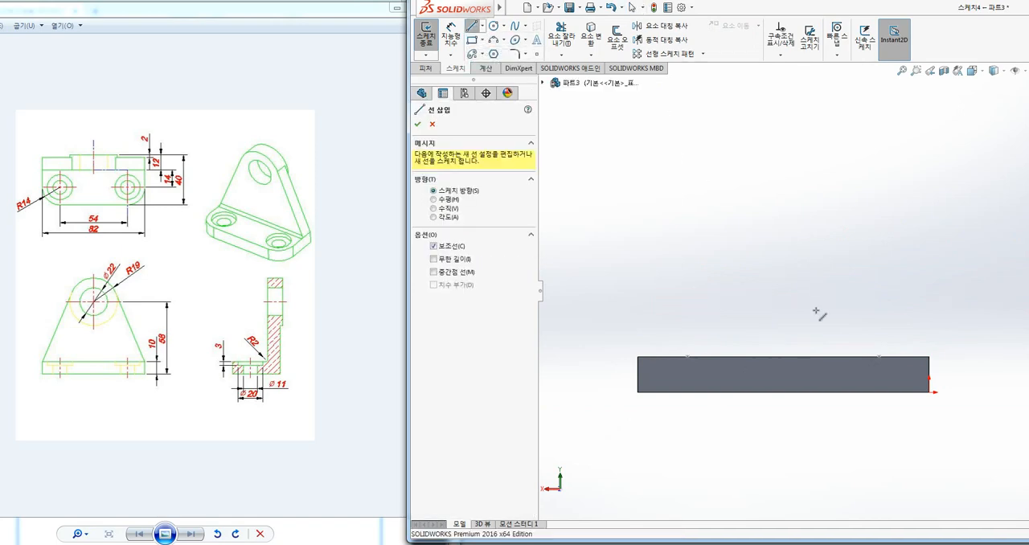
click(782, 355)
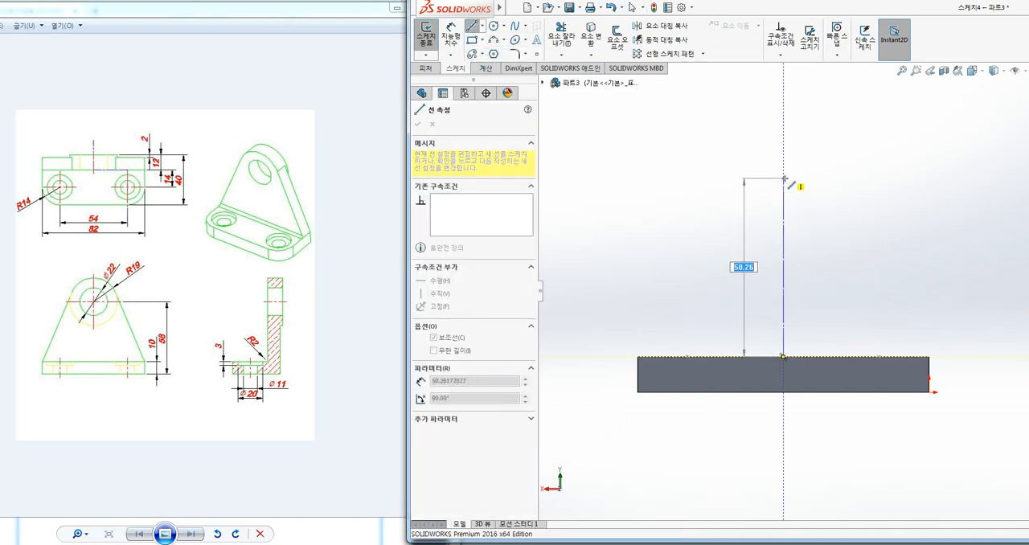
click(784, 178)
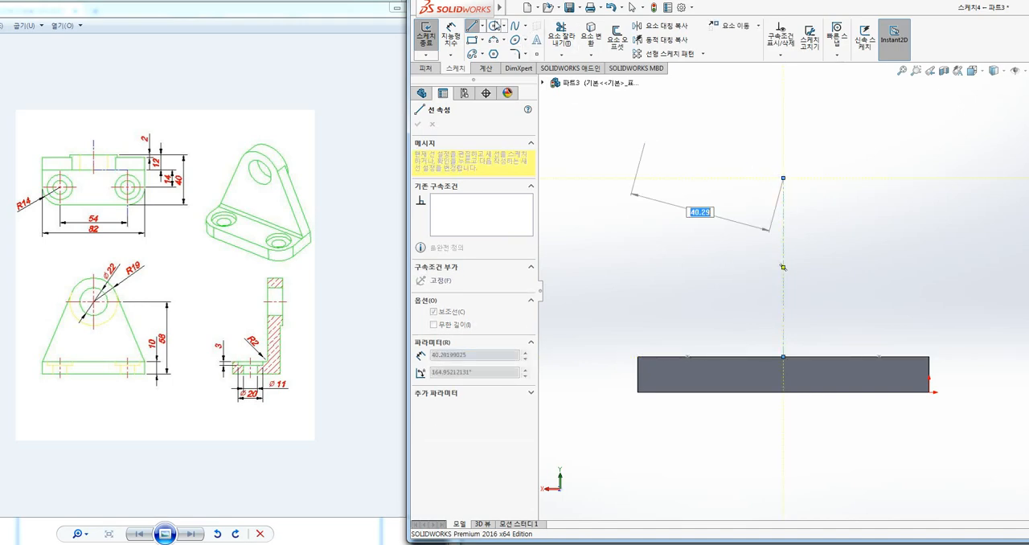
key(Escape)
Sketch a circle of about 18 mm diameter centred on the upper end of the vertical centerline
key(c)
click(783, 177)
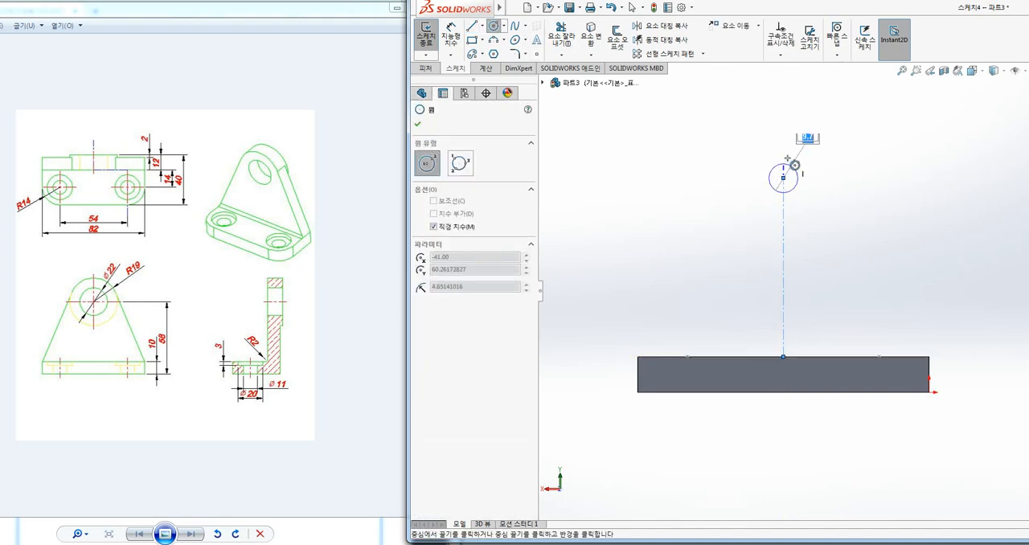
click(790, 148)
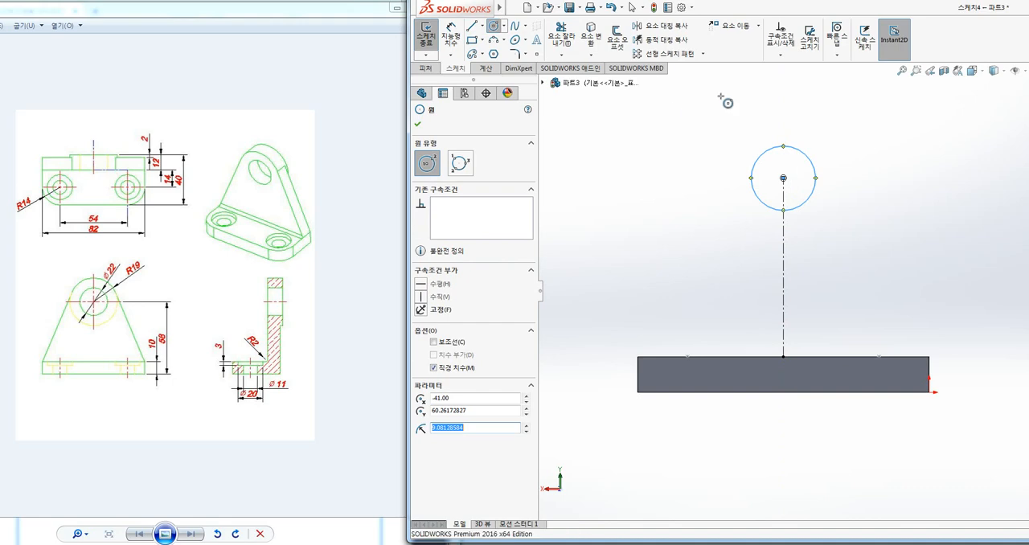
key(Escape)
key(Escape)
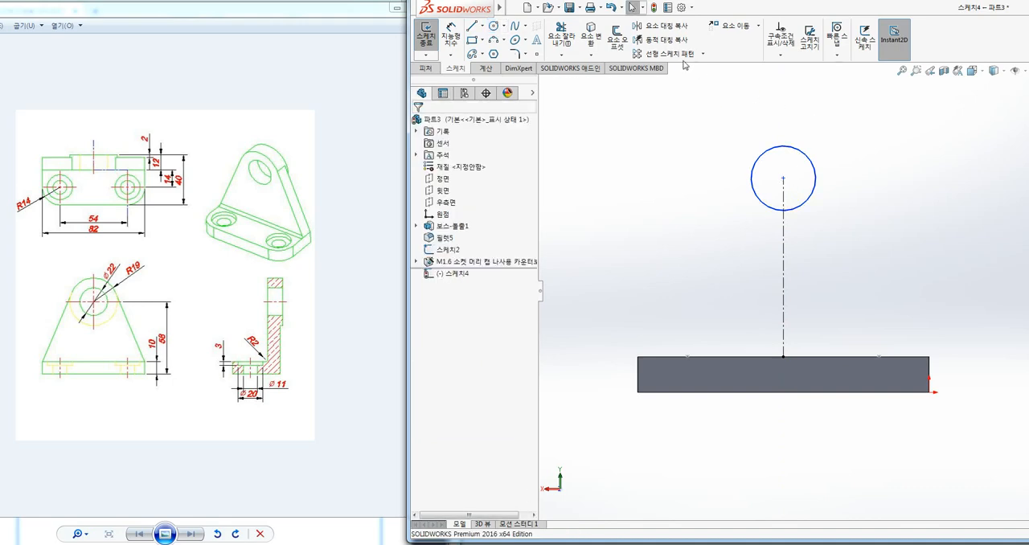
Using dynamic mirror about the centerline, draw a line from the plate's upper corner tangent to the circle, producing both sloping sides
click(659, 39)
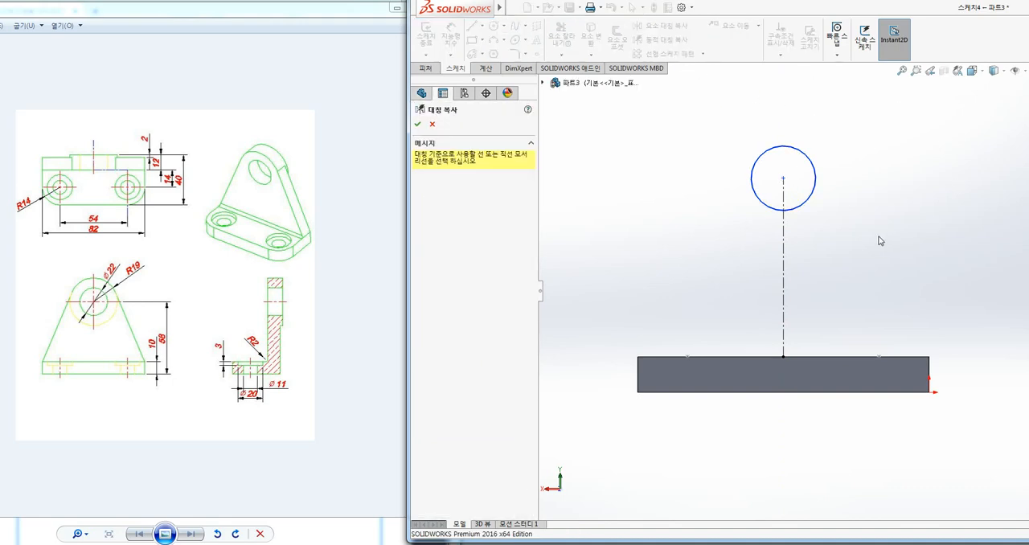
click(784, 233)
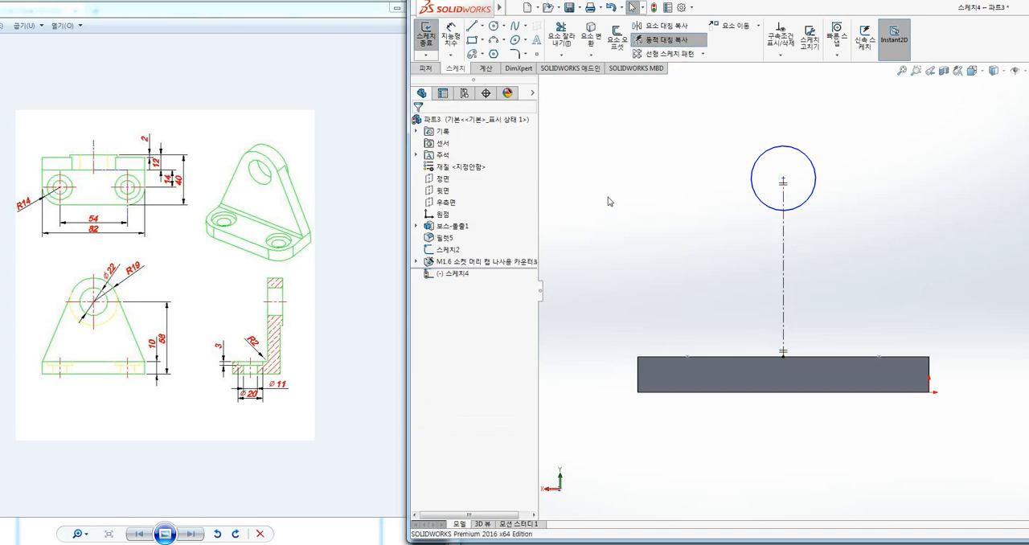
click(472, 25)
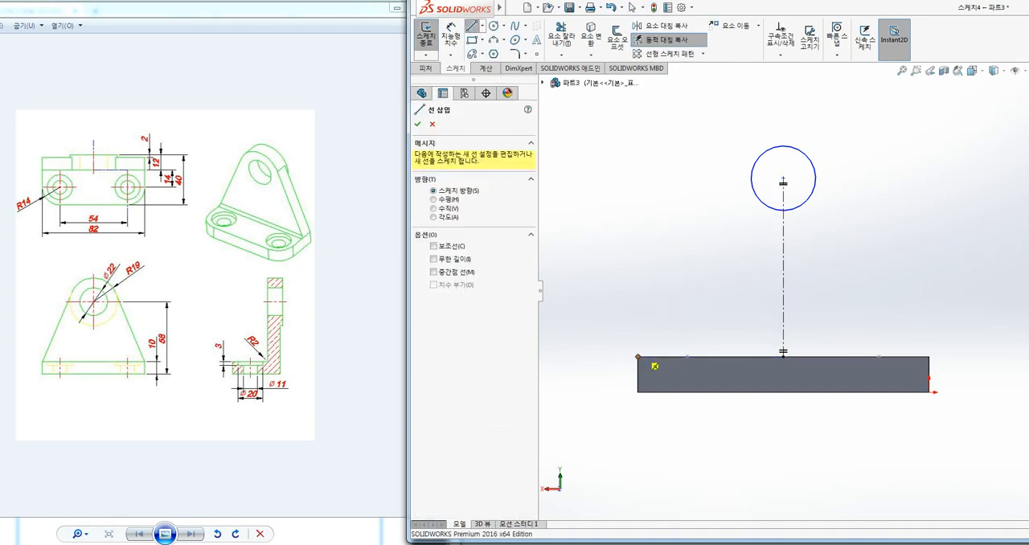
click(637, 355)
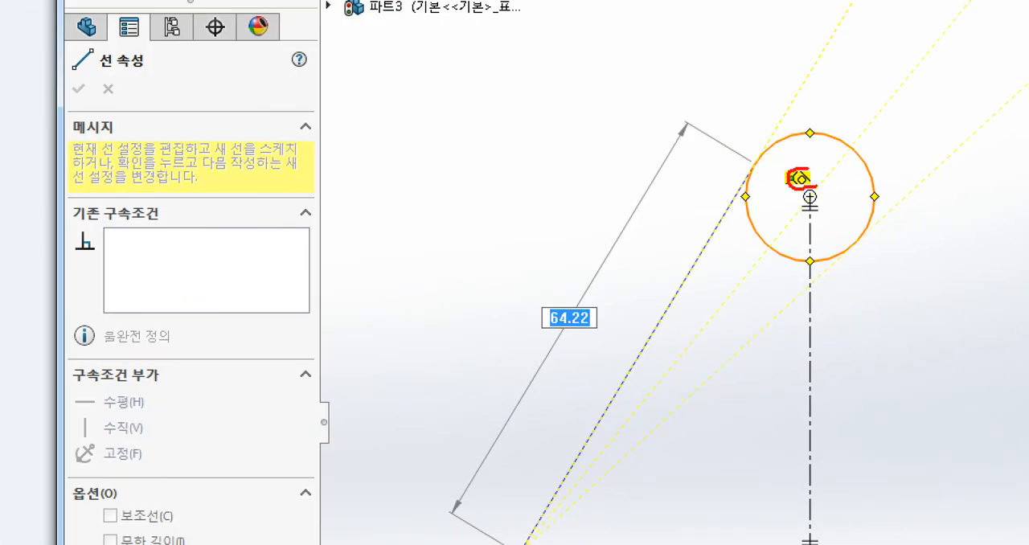
mouse_move(711, 62)
mouse_down()
mouse_move(792, 54)
mouse_move(738, 84)
mouse_move(765, 68)
mouse_up()
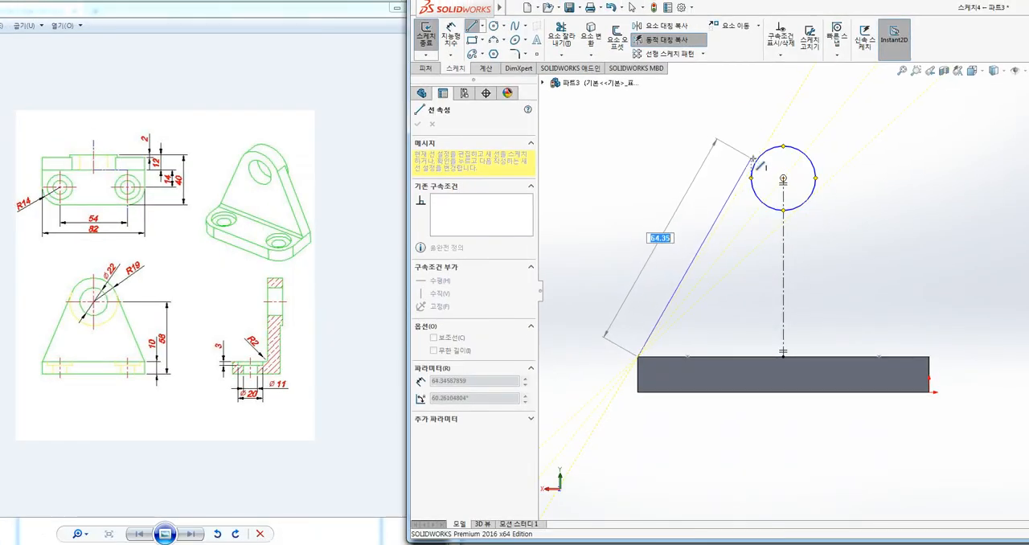
click(755, 162)
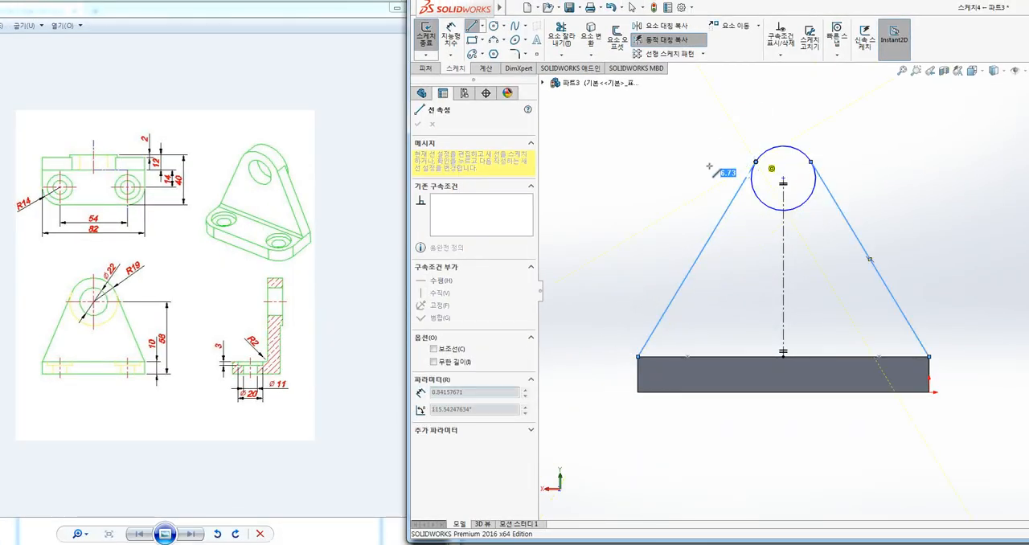
key(Escape)
Close the profile's base with a horizontal line along the plate's top edge between the lower ends of the sloping lines
ctrl+middle_drag(656, 170, 625, 170)
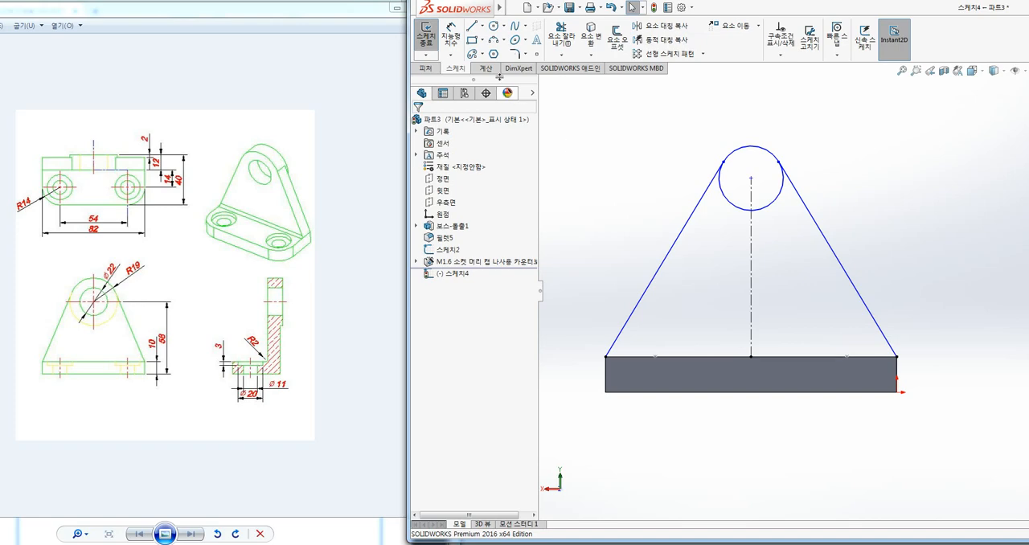
click(472, 26)
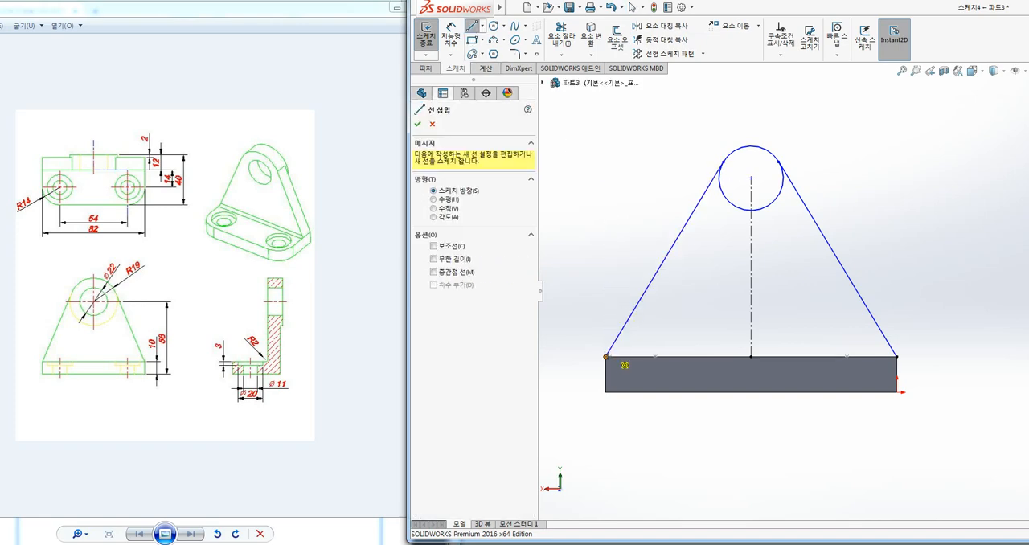
mouse_move(606, 357)
mouse_down()
mouse_move(841, 394)
mouse_move(901, 367)
mouse_up()
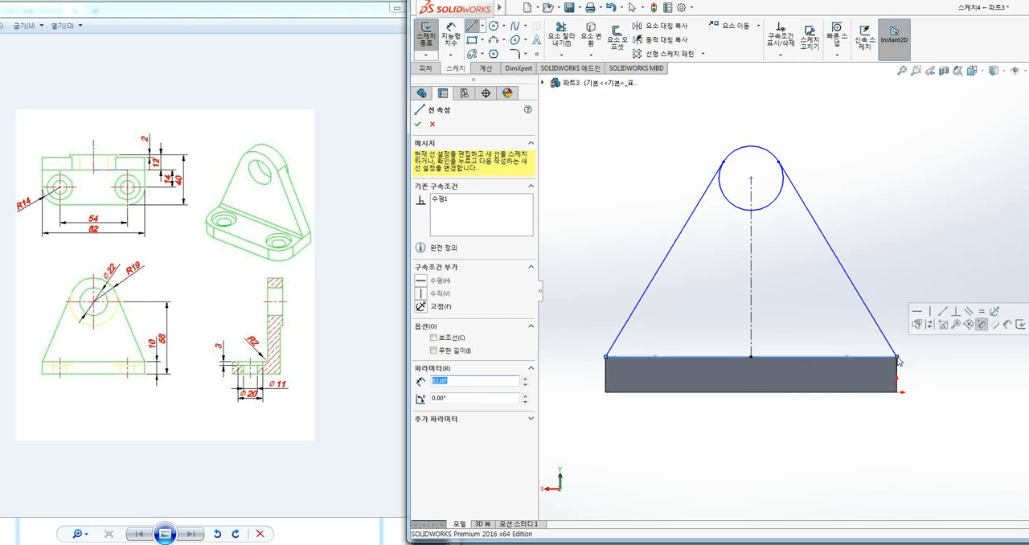
key(Escape)
key(Escape)
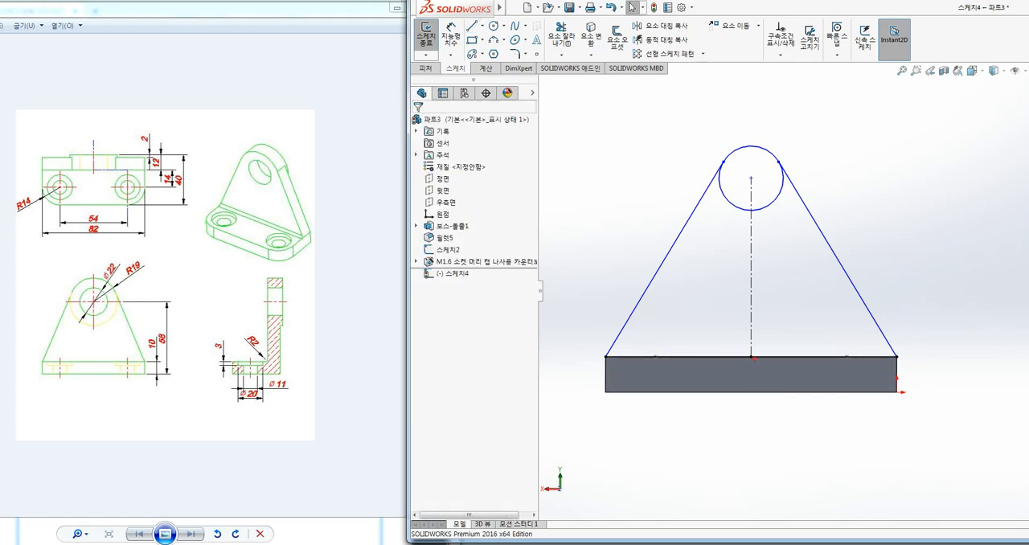
drag(616, 359, 881, 362)
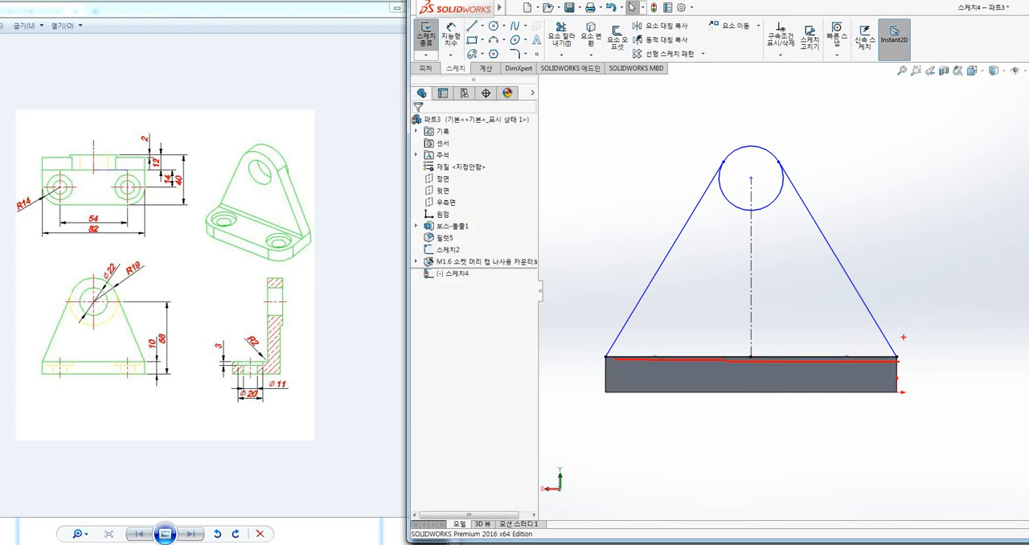
key(Escape)
Dimension the circle's diameter as 19*2, giving 38 mm
ctrl+middle_drag(894, 196, 882, 202)
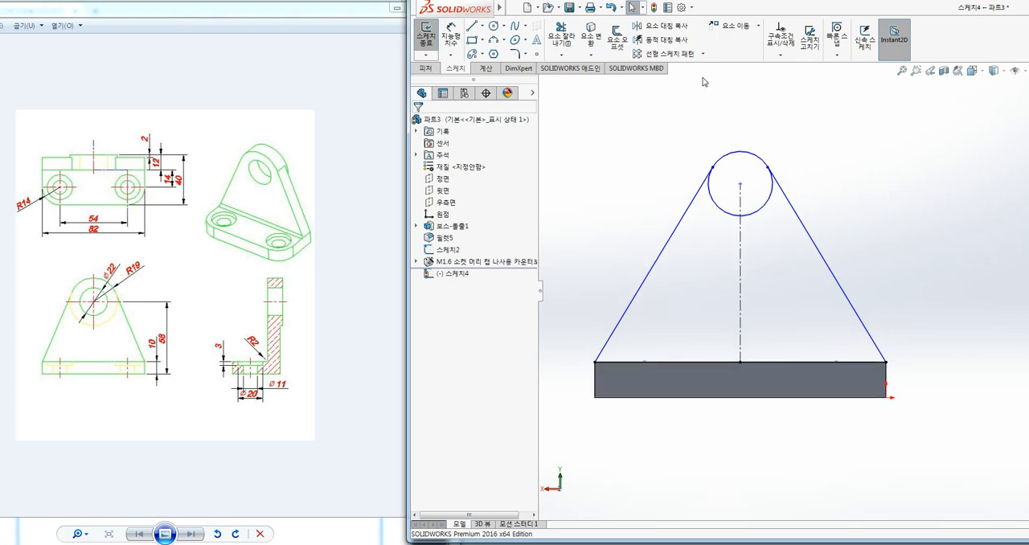
click(456, 39)
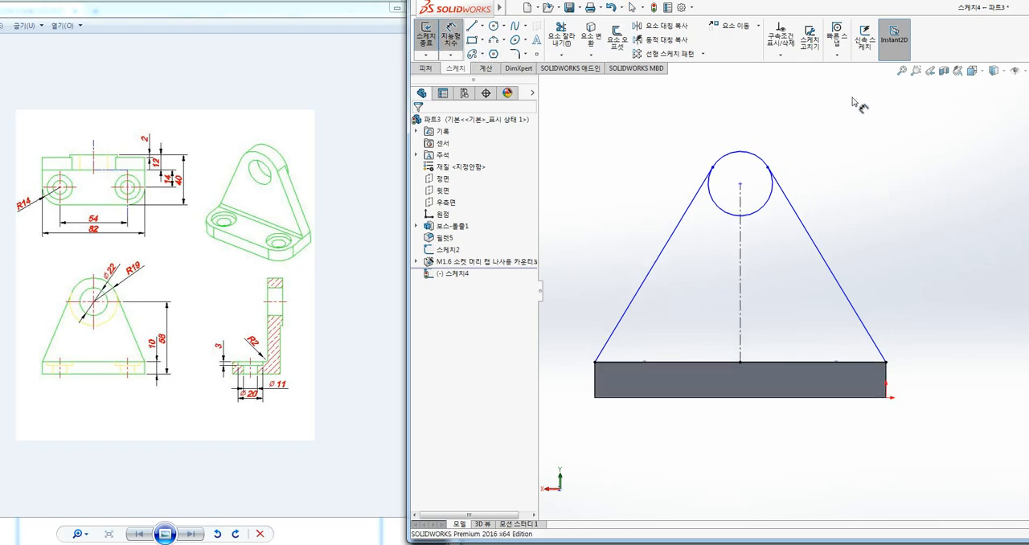
click(756, 159)
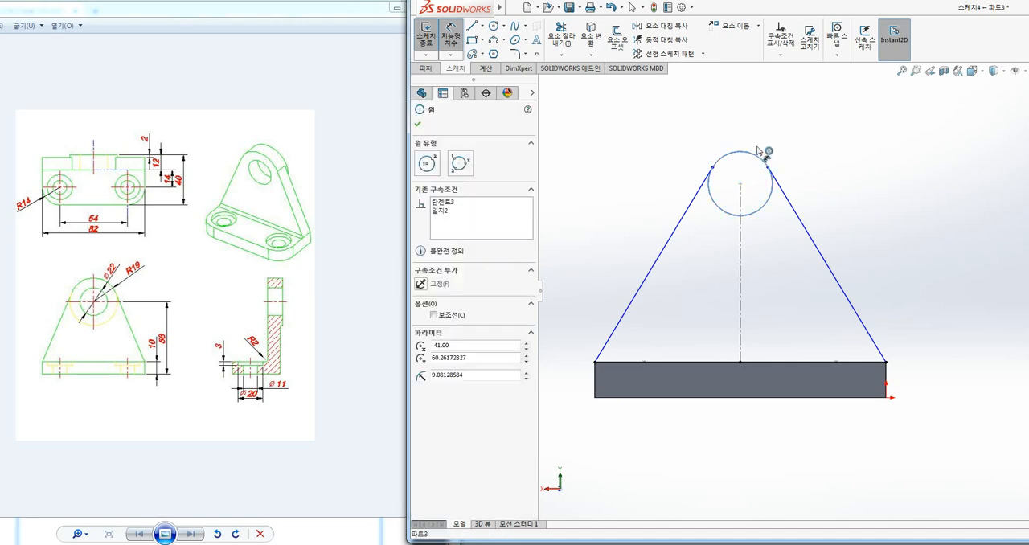
click(773, 130)
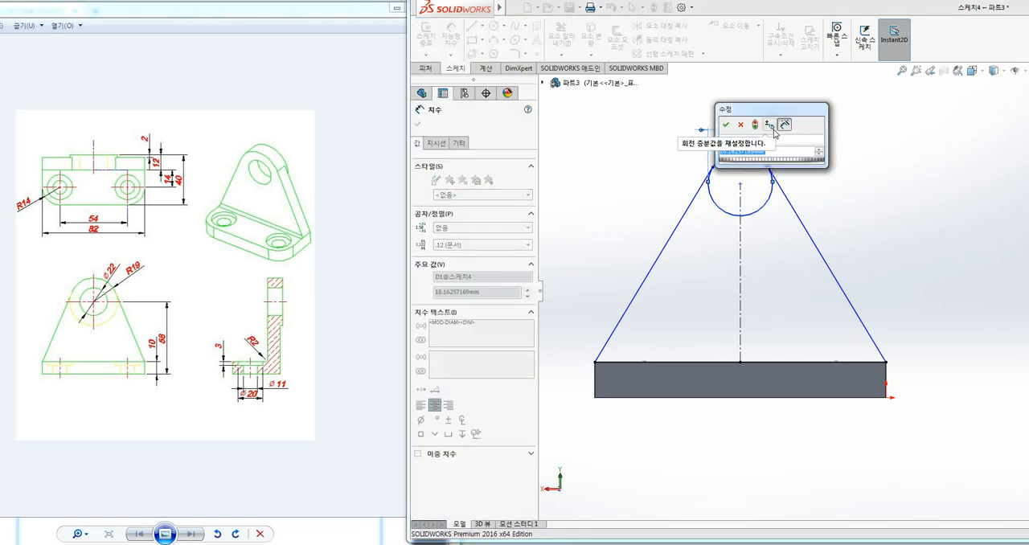
text(19*2)
key(Return)
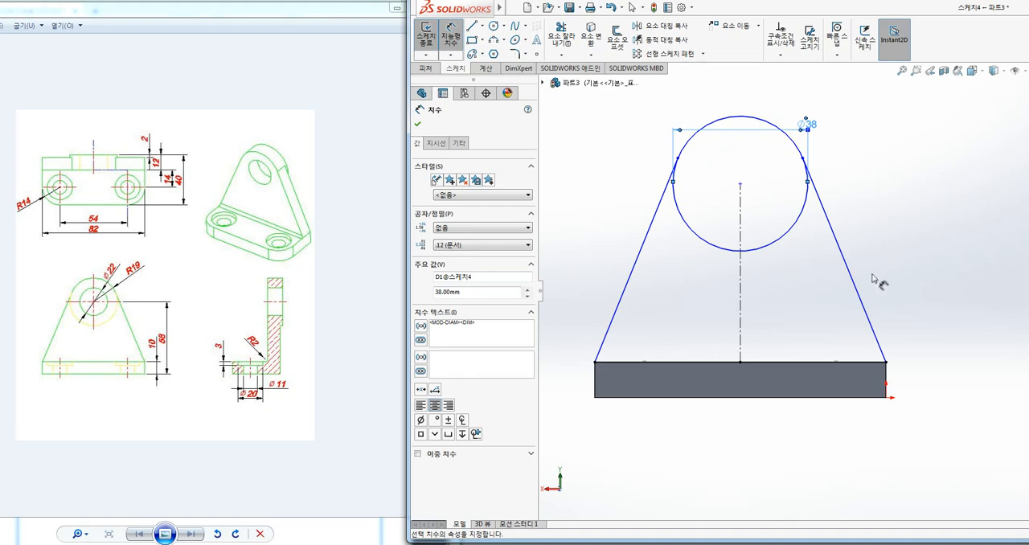
Dimension the circle's centre at 58 mm above the plate's bottom edge
click(830, 406)
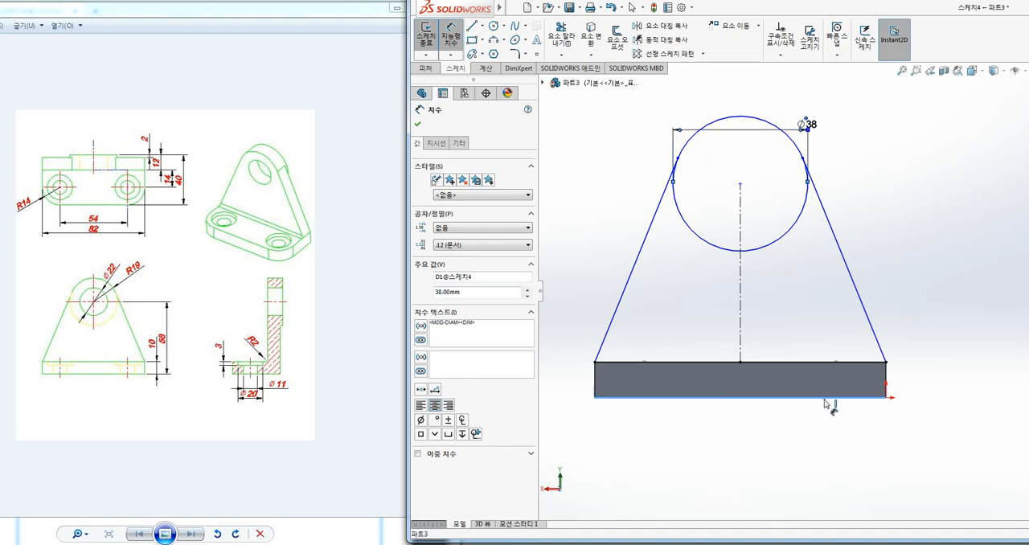
click(740, 184)
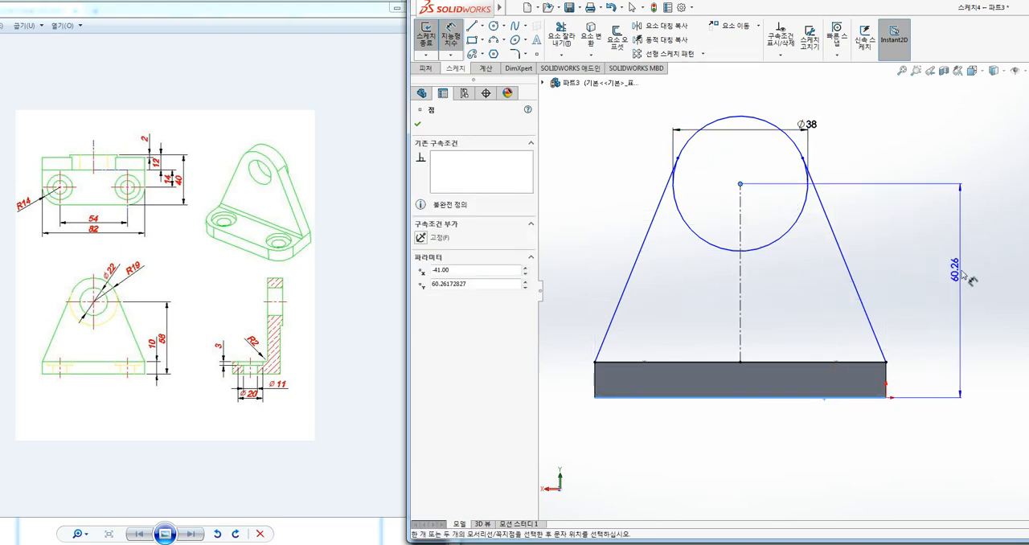
click(937, 273)
text(58)
key(Return)
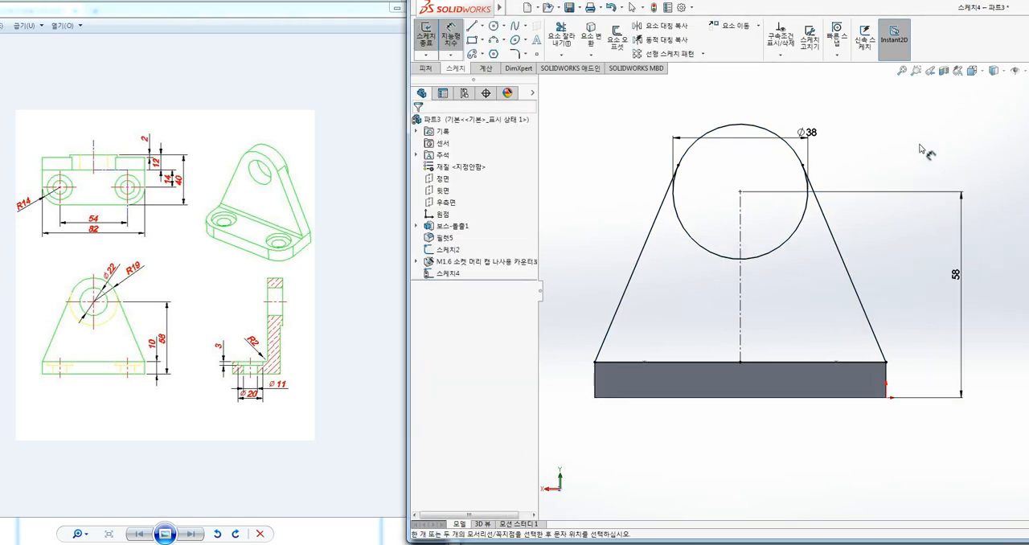
Draw a second circle concentric with the 38 mm circle and set its diameter to 22 mm
click(494, 26)
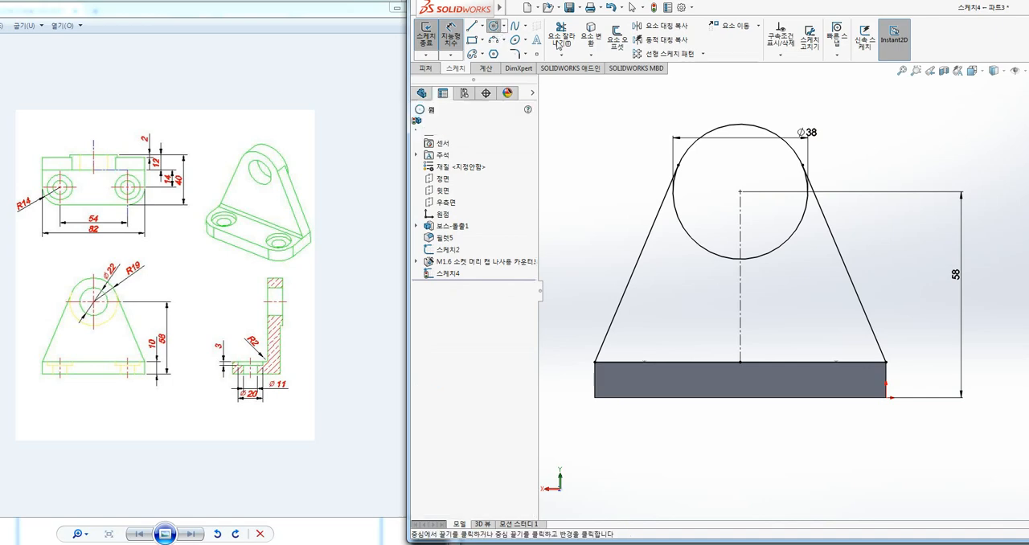
click(741, 192)
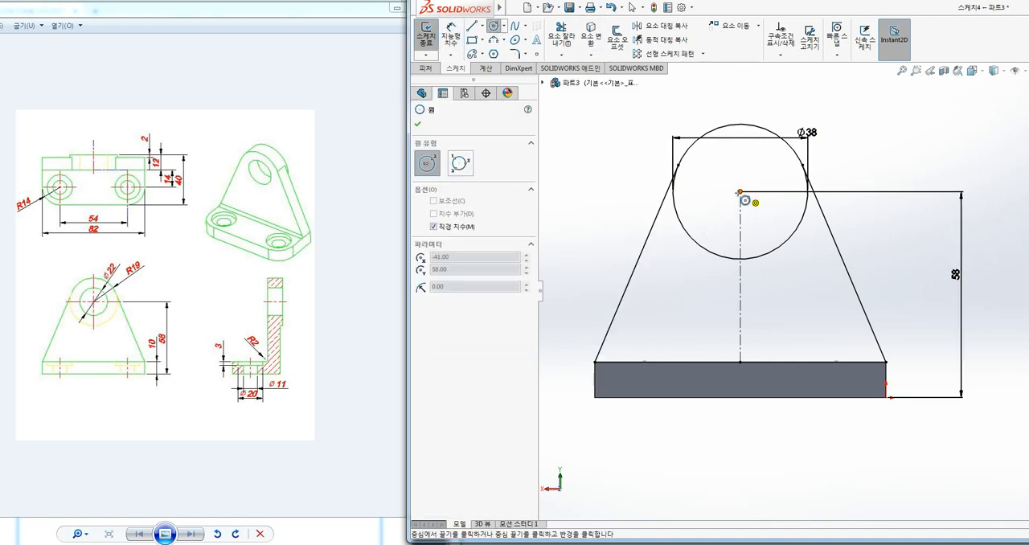
click(712, 208)
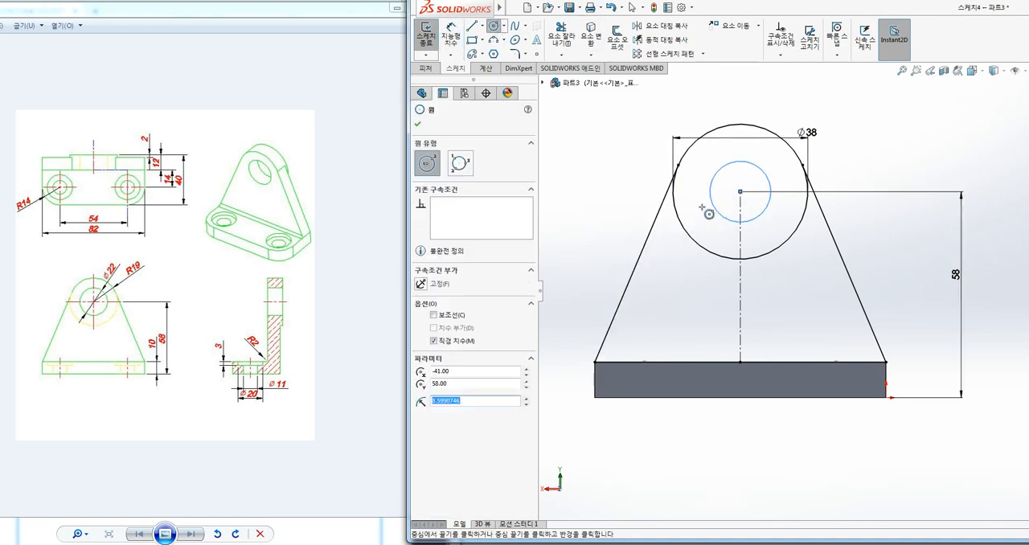
click(451, 34)
click(759, 170)
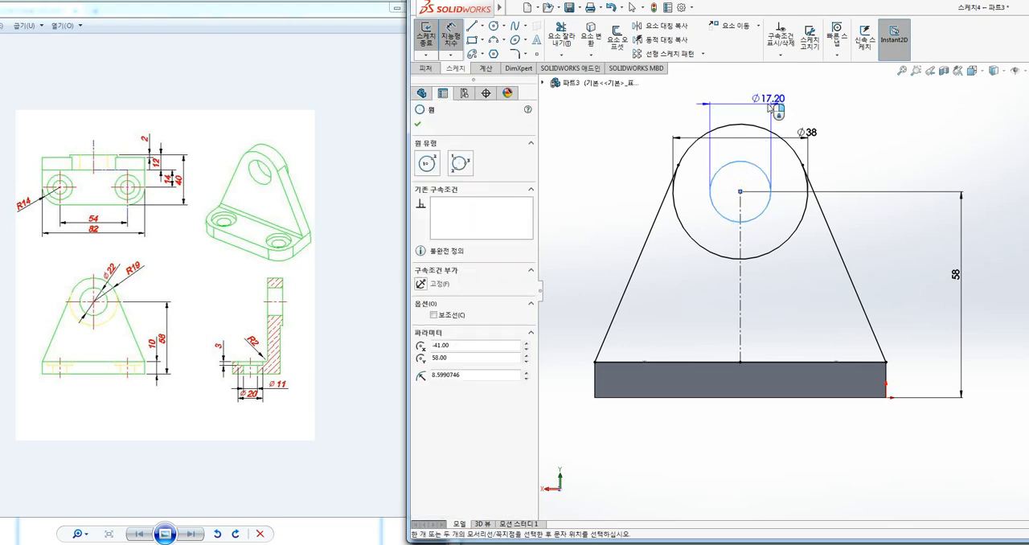
click(770, 105)
text(22)
key(Return)
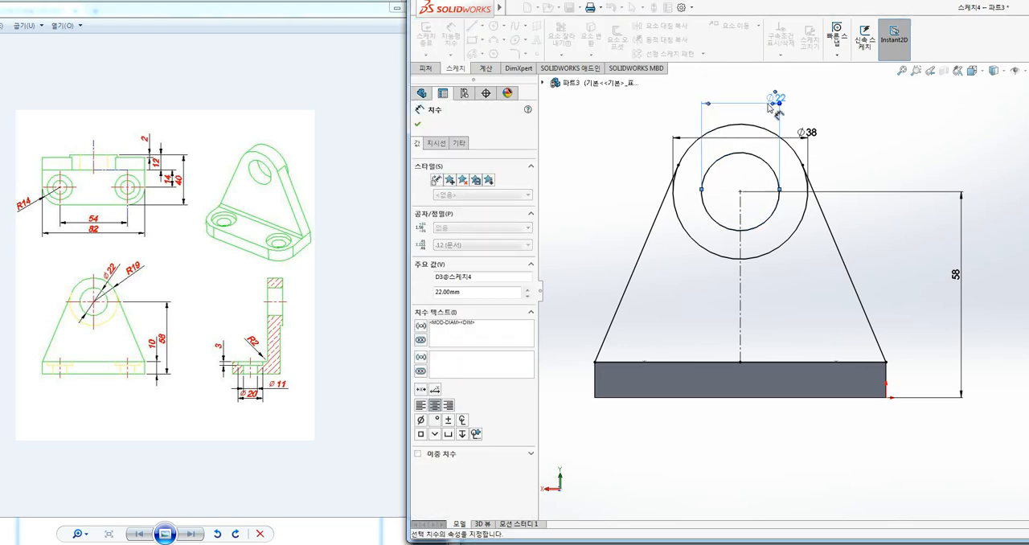
Place the 38 mm diameter dimension above the 22 mm dimension so the two no longer crowd the circles
key(Escape)
ctrl+middle_drag(916, 167, 888, 168)
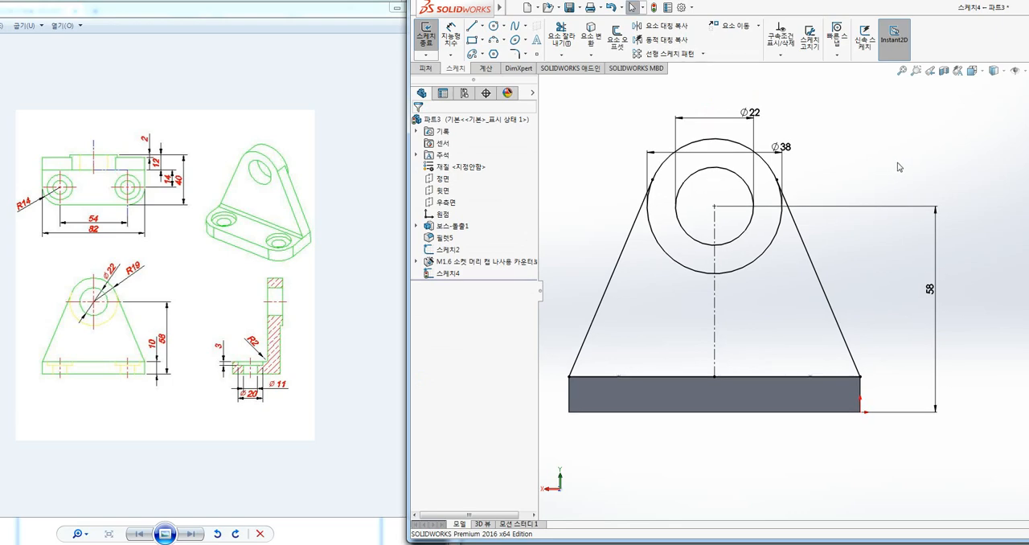
drag(781, 146, 764, 87)
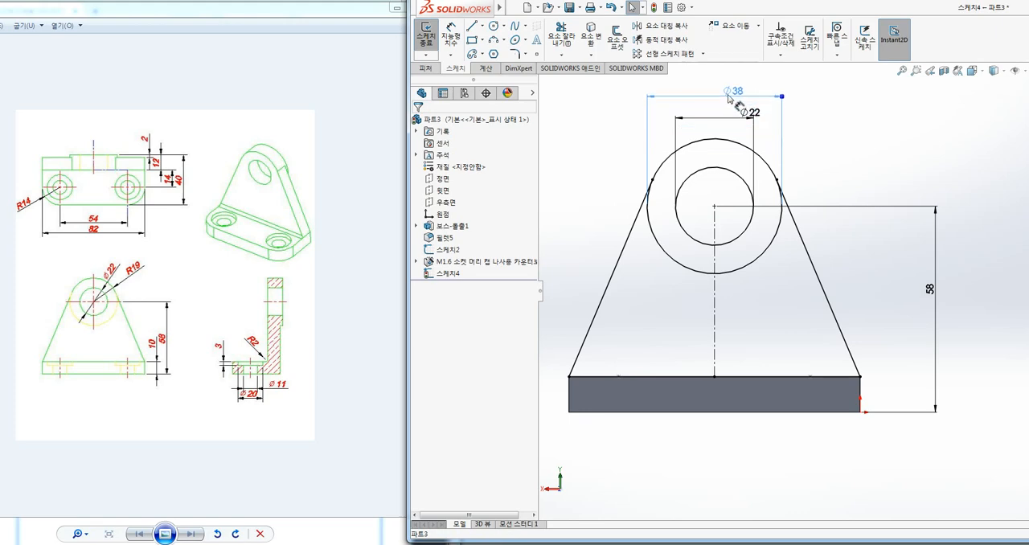
click(891, 181)
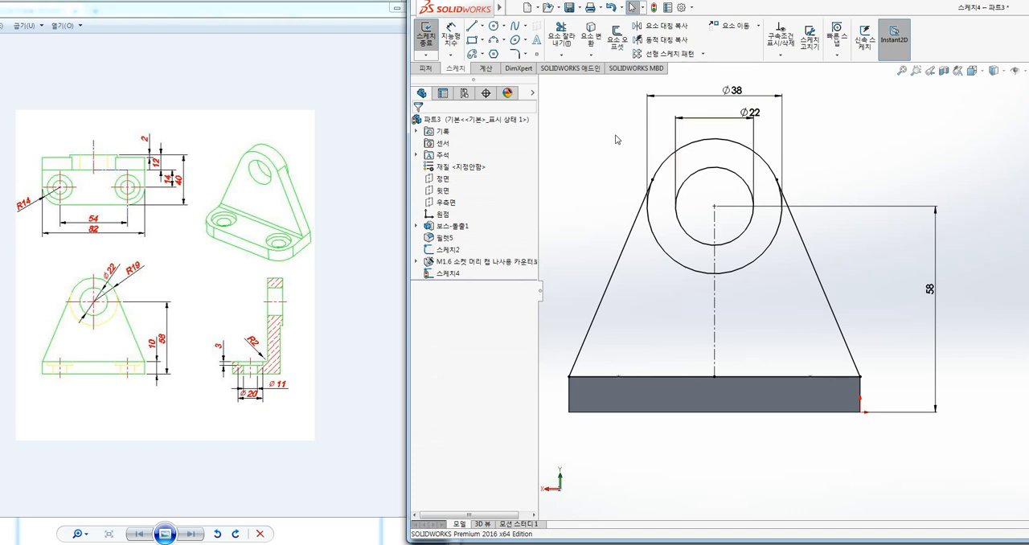
Close the lug profile sketch
key(ctrl+7)
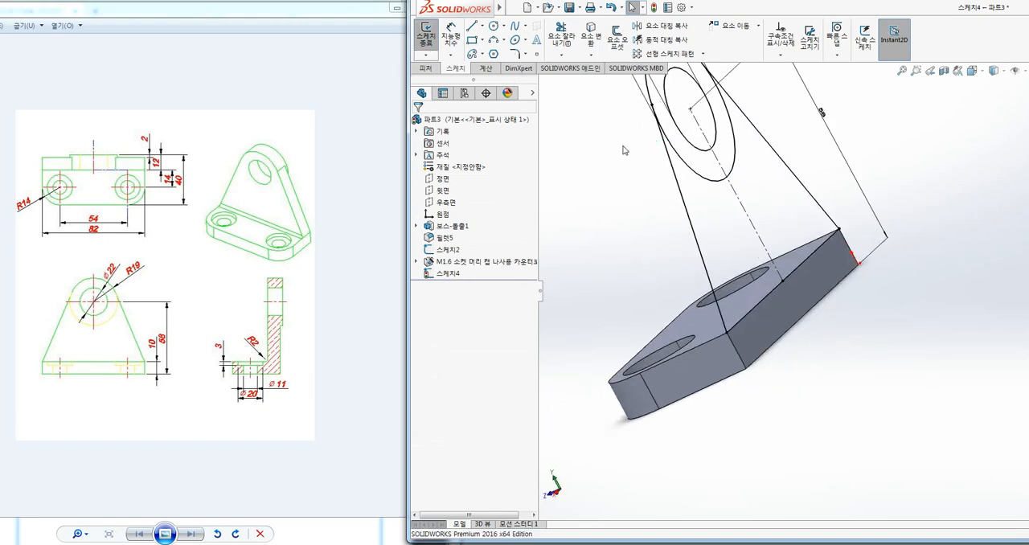
double_click(625, 145)
key(ctrl+7)
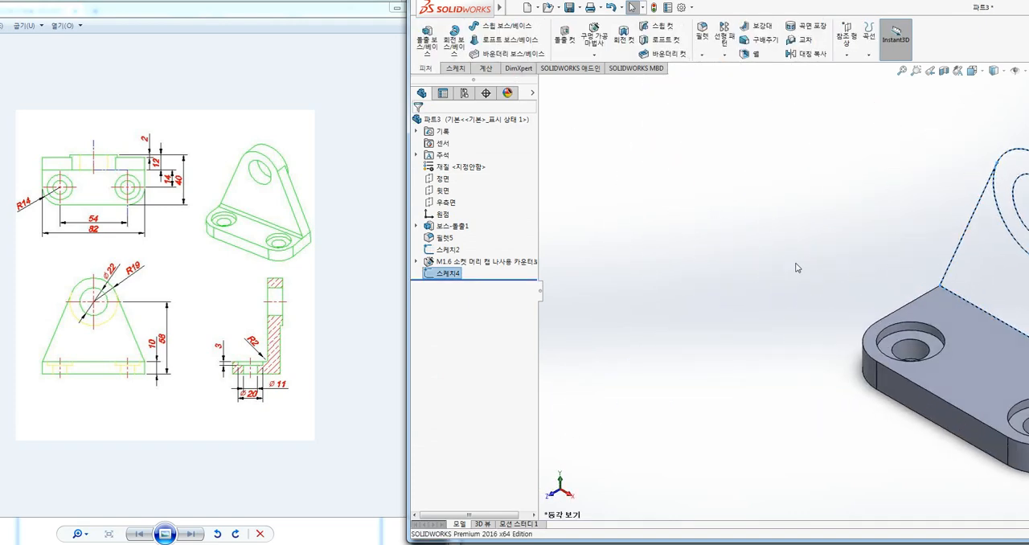
click(932, 213)
ctrl+middle_drag(934, 234, 875, 223)
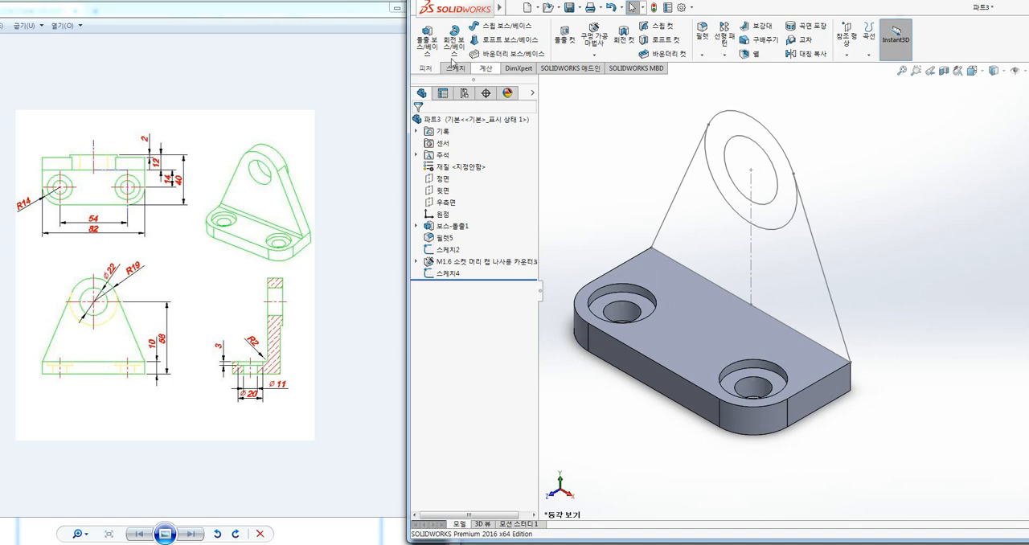
Start a boss extrude from the lug sketch, turn off the thin feature and remove the open contour from the selected profiles
click(427, 36)
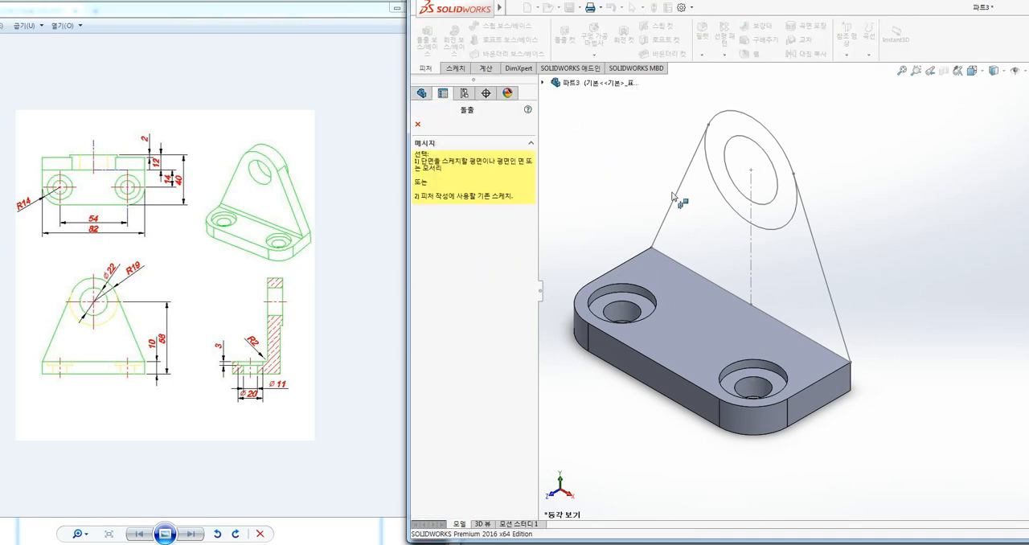
key(Escape)
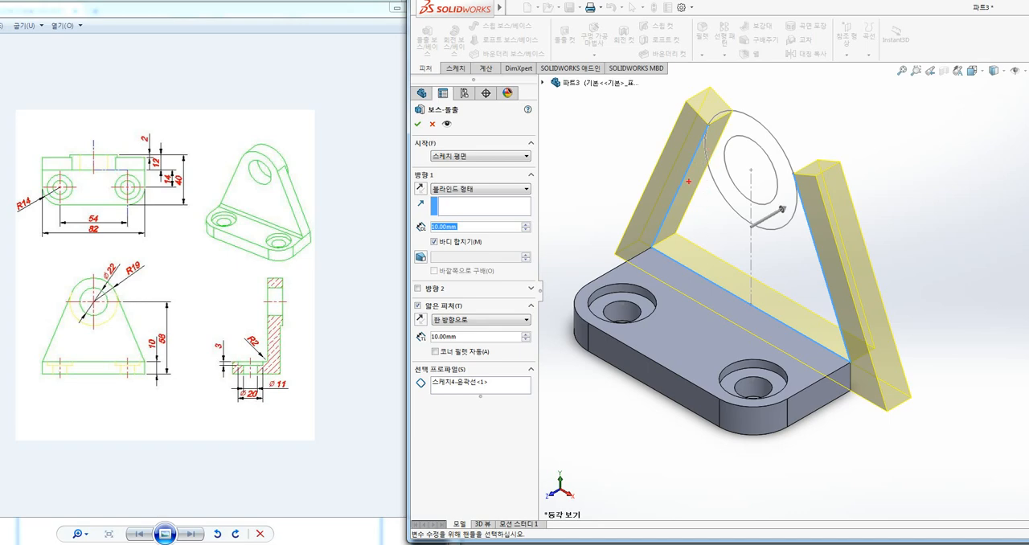
mouse_move(439, 314)
mouse_down()
mouse_move(454, 292)
mouse_move(524, 282)
mouse_up()
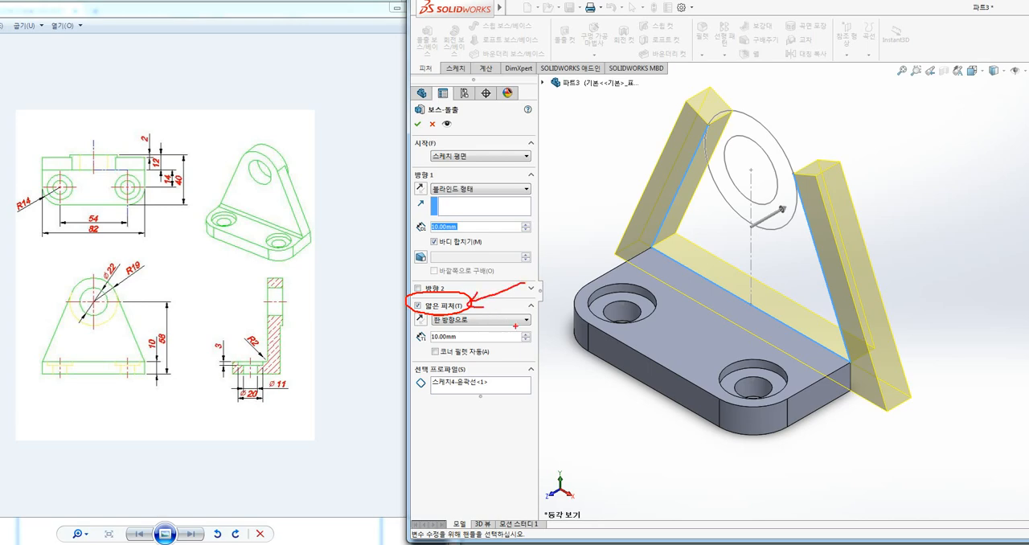
key(Escape)
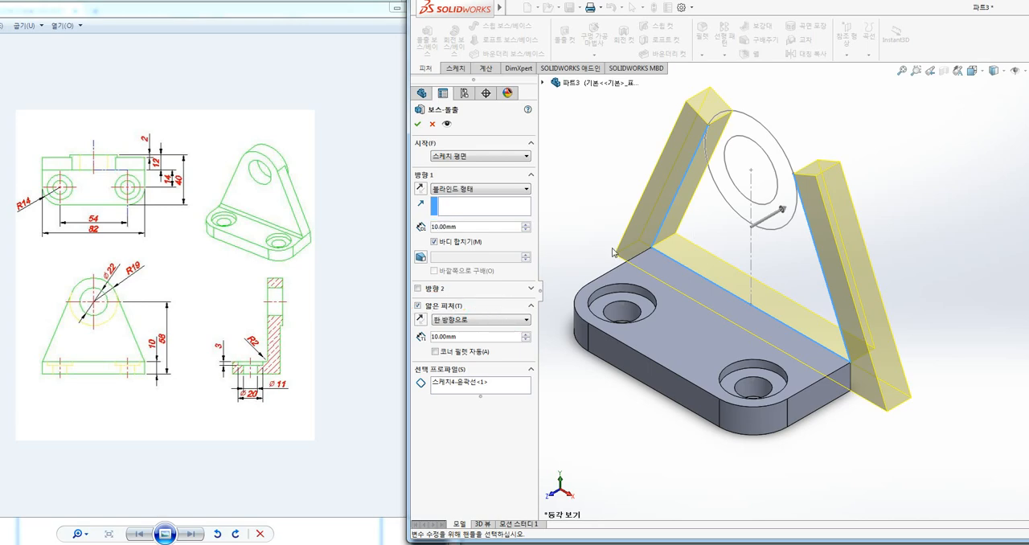
click(417, 306)
click(461, 337)
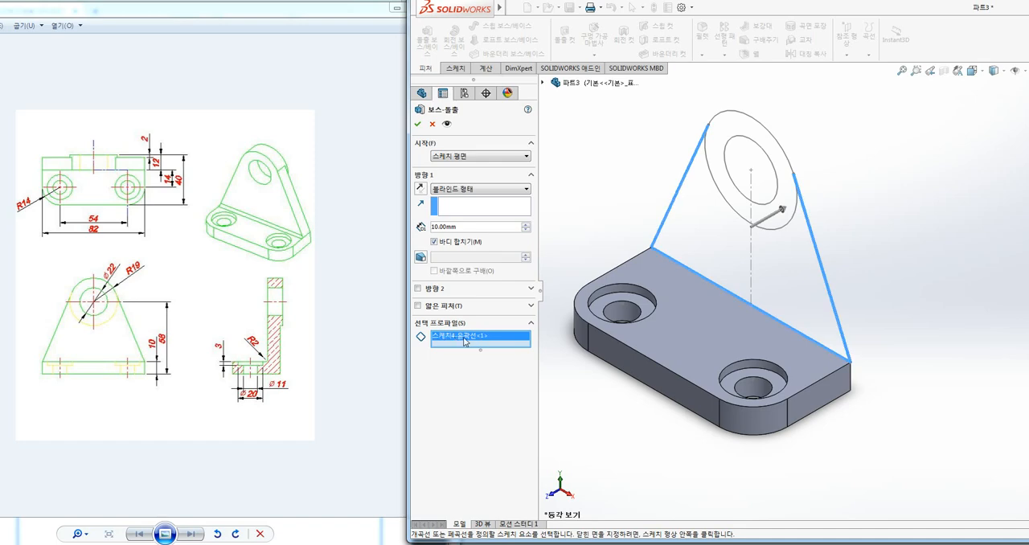
right_click(465, 339)
click(492, 360)
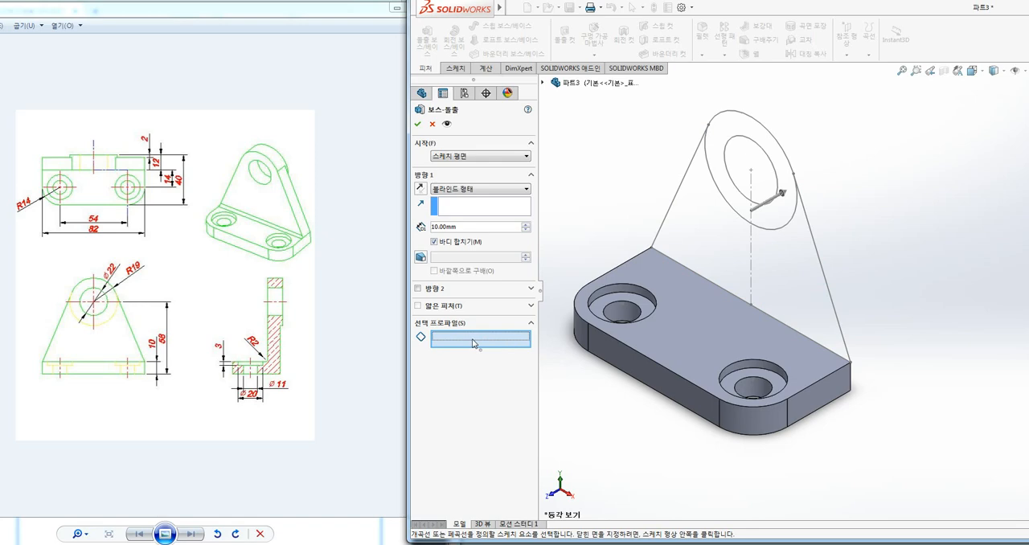
Extrude the two regions beneath the 38 mm circle 10 mm in the reversed direction, over the base plate
click(722, 249)
click(792, 279)
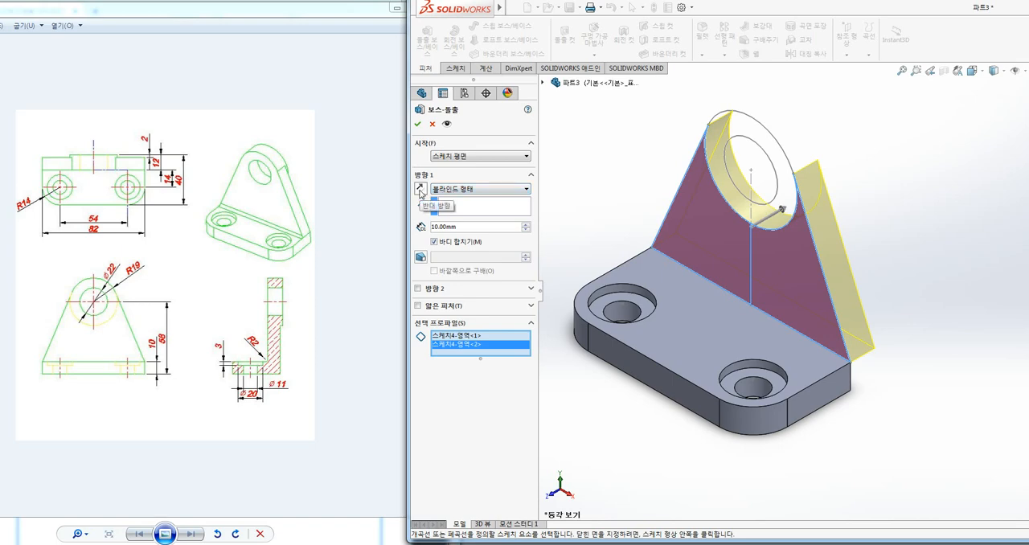
click(420, 190)
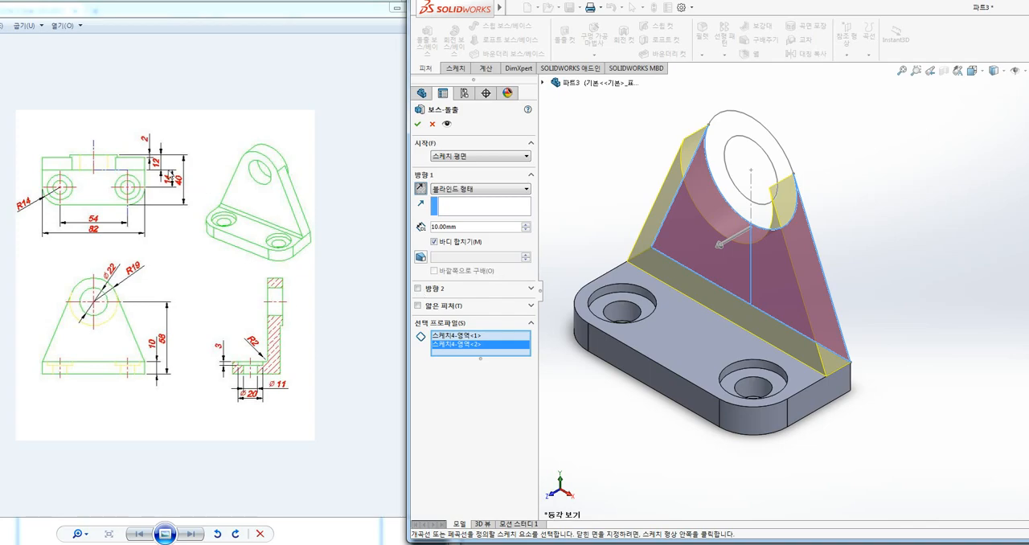
drag(160, 126, 163, 176)
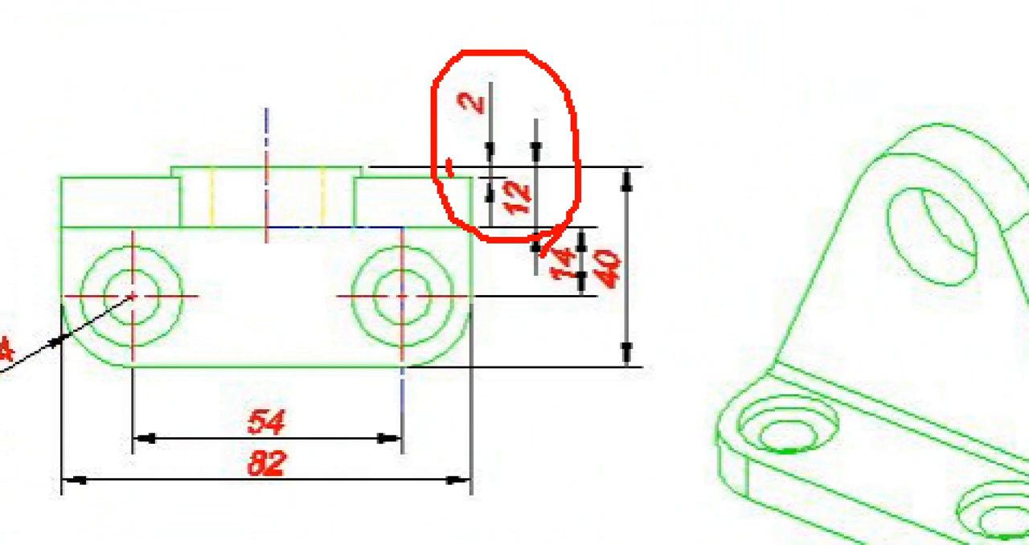
drag(389, 180, 381, 226)
key(Escape)
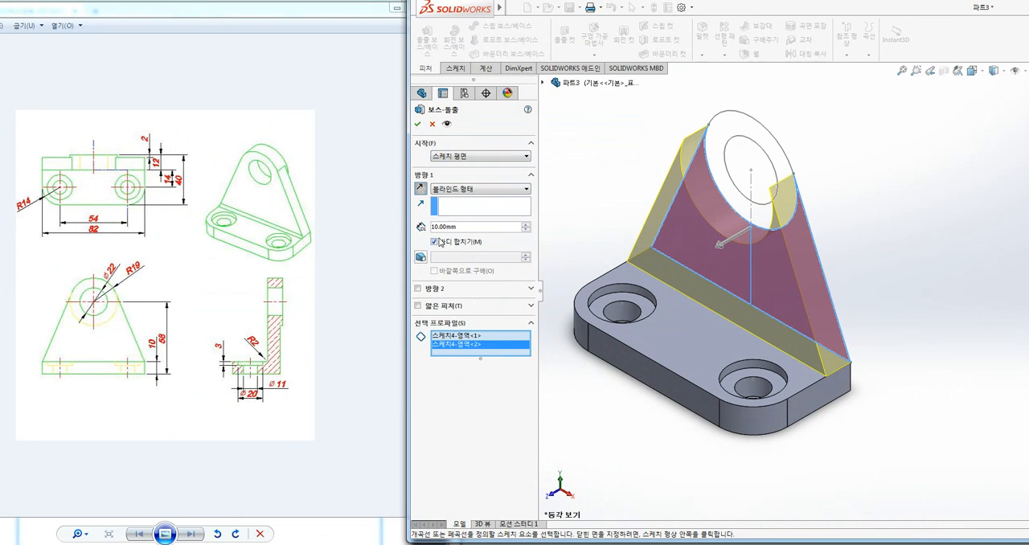
click(417, 124)
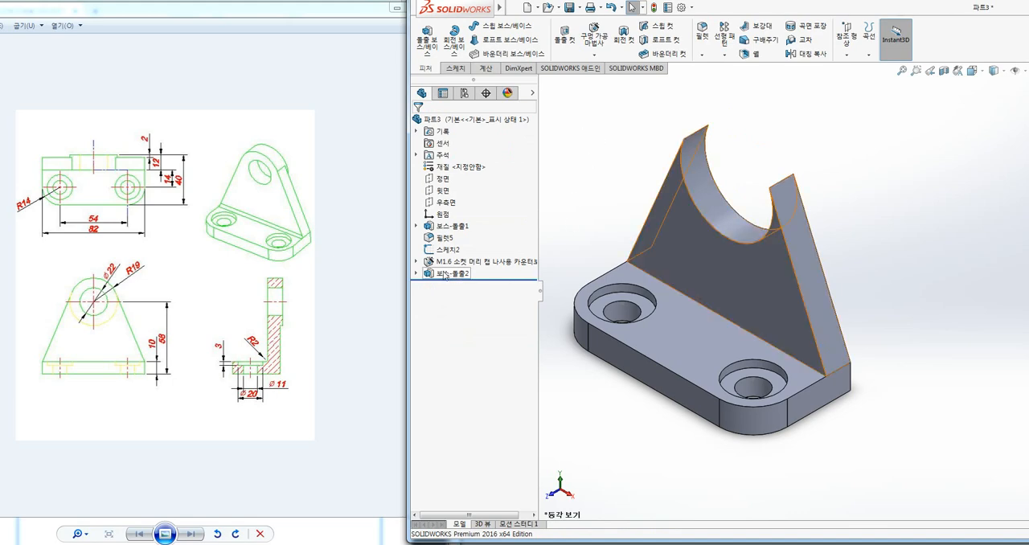
Show the lug sketch absorbed by the new boss extrusion
click(416, 274)
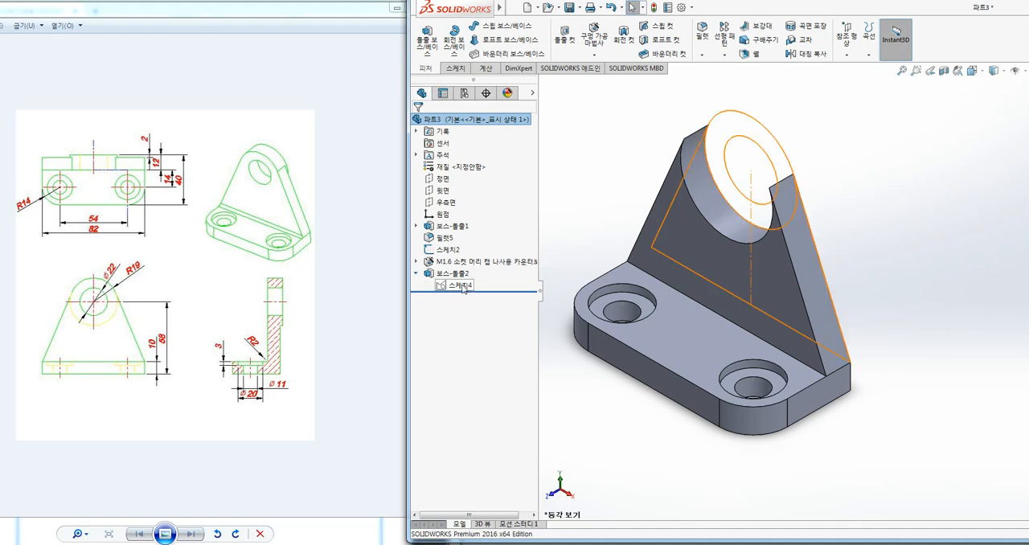
right_click(463, 288)
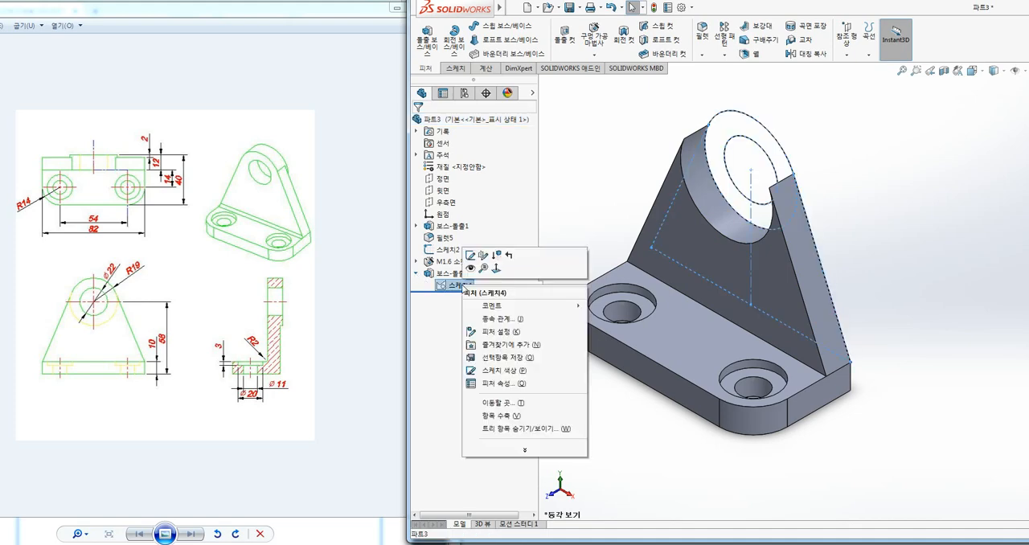
click(471, 269)
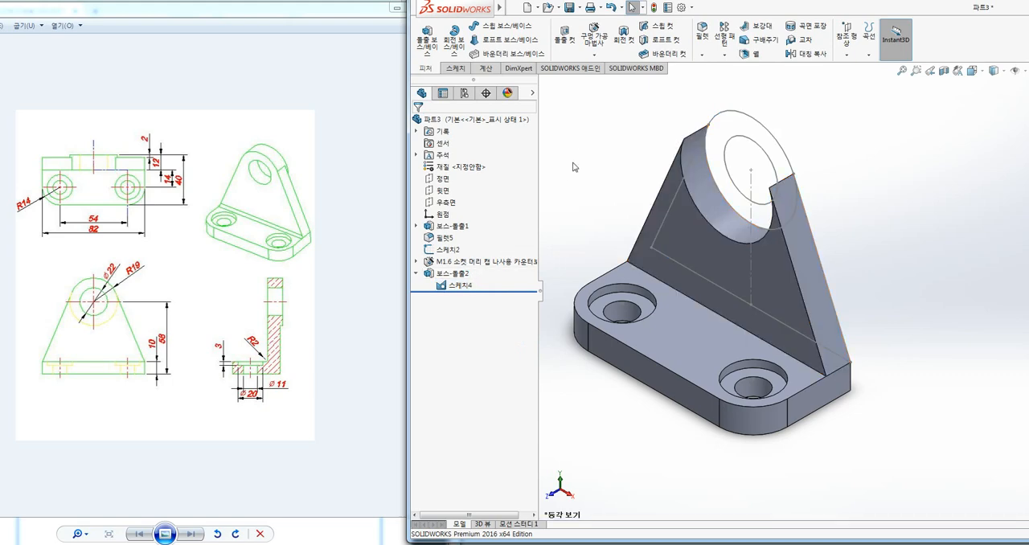
click(427, 40)
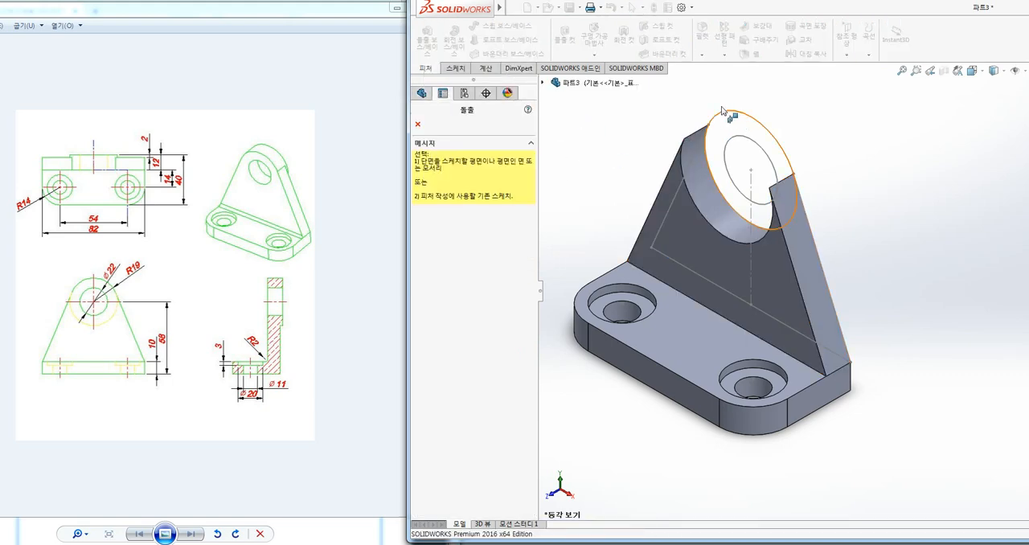
click(742, 119)
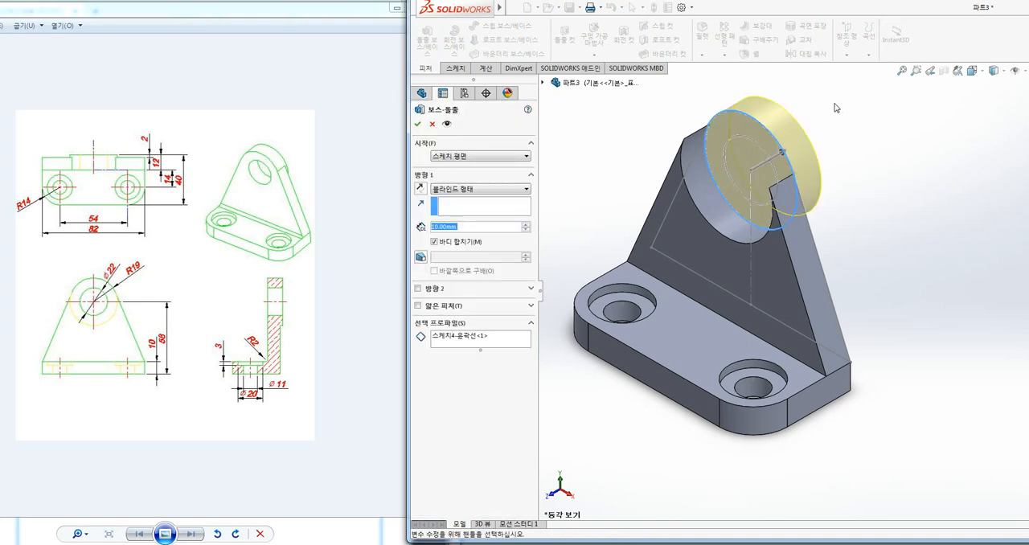
click(448, 337)
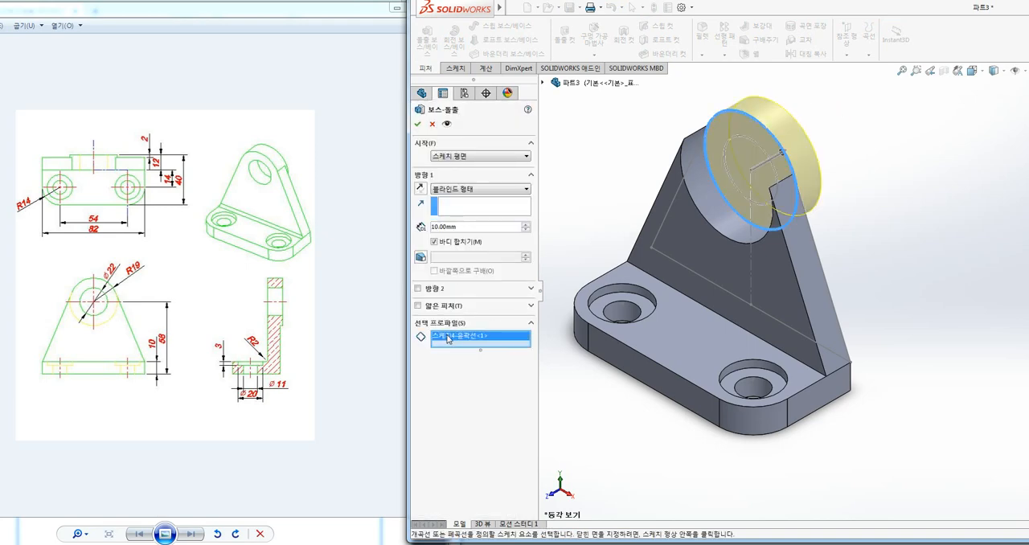
right_click(448, 338)
click(472, 348)
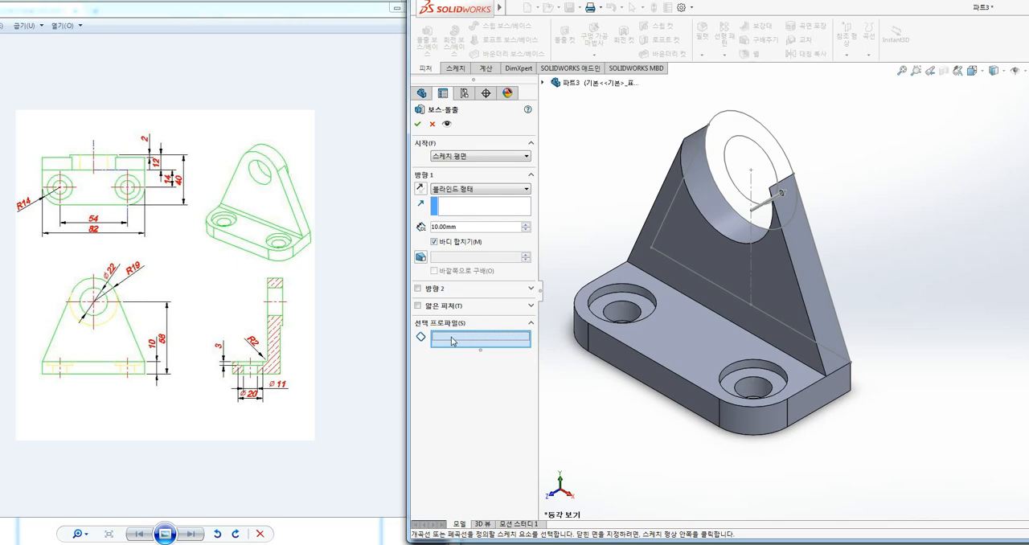
click(729, 121)
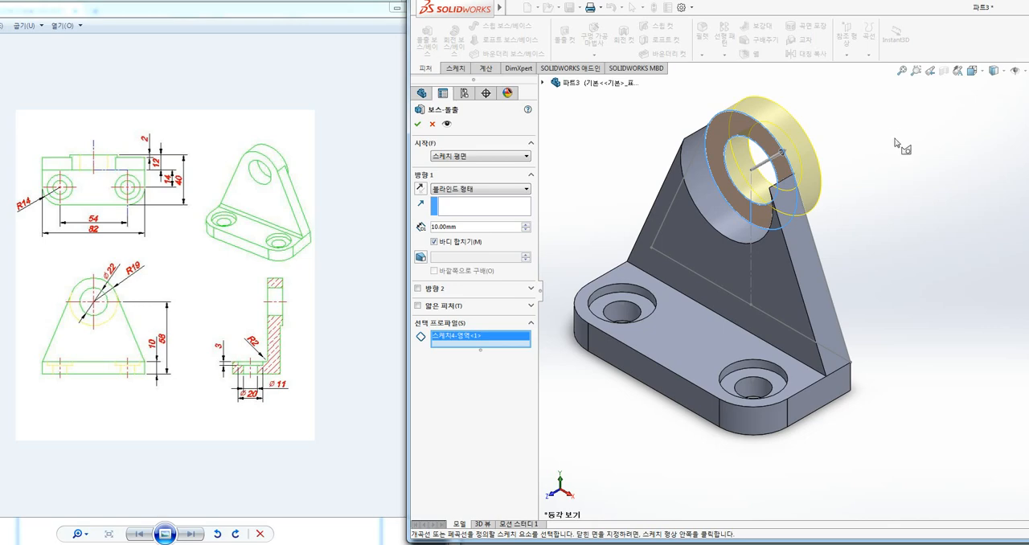
ctrl+middle_drag(874, 151, 874, 164)
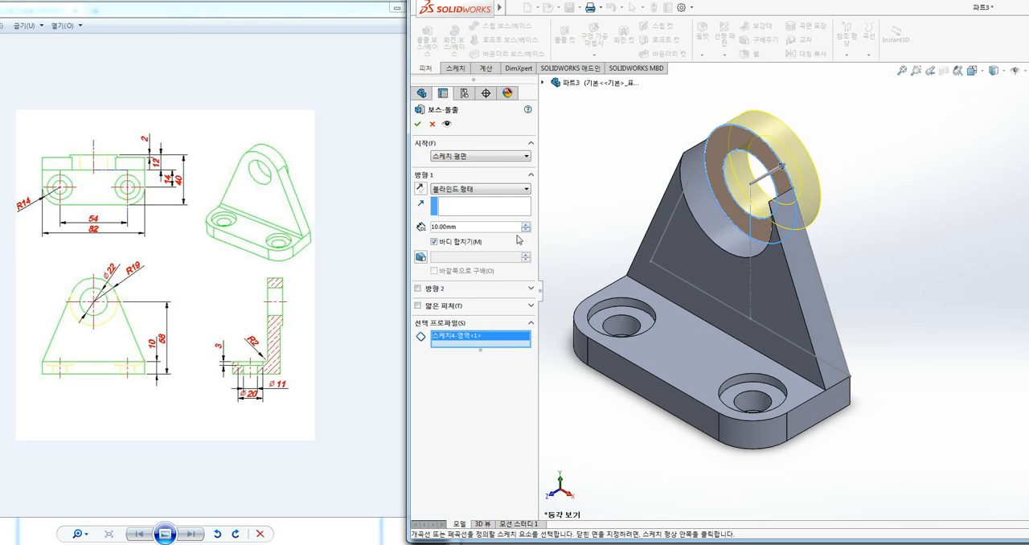
mouse_move(449, 206)
mouse_down()
mouse_move(410, 193)
mouse_move(448, 201)
mouse_up()
mouse_move(436, 298)
mouse_down()
mouse_move(435, 278)
mouse_move(440, 299)
mouse_up()
key(Escape)
drag(455, 227, 413, 234)
text(2)
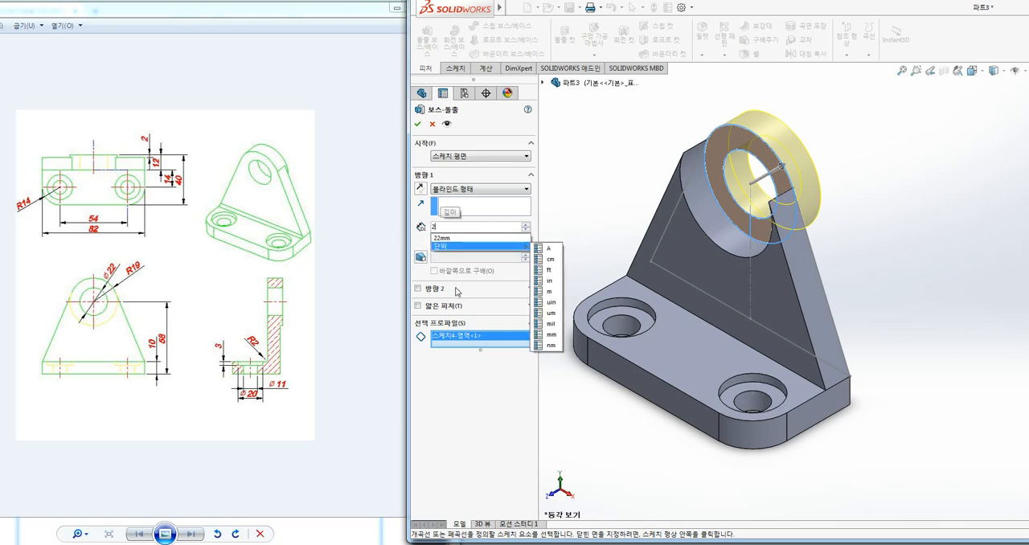
click(443, 238)
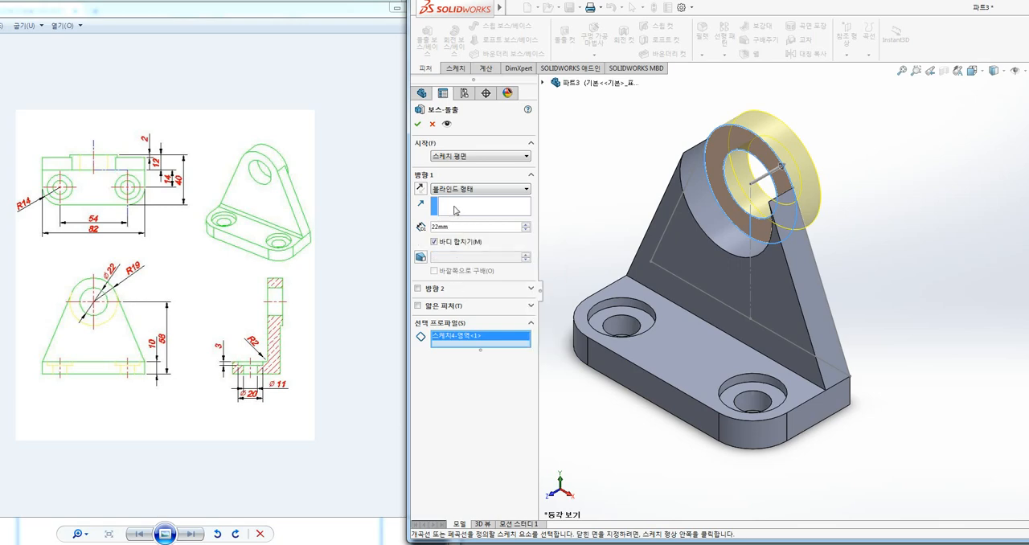
drag(450, 228, 412, 234)
text(2)
key(Return)
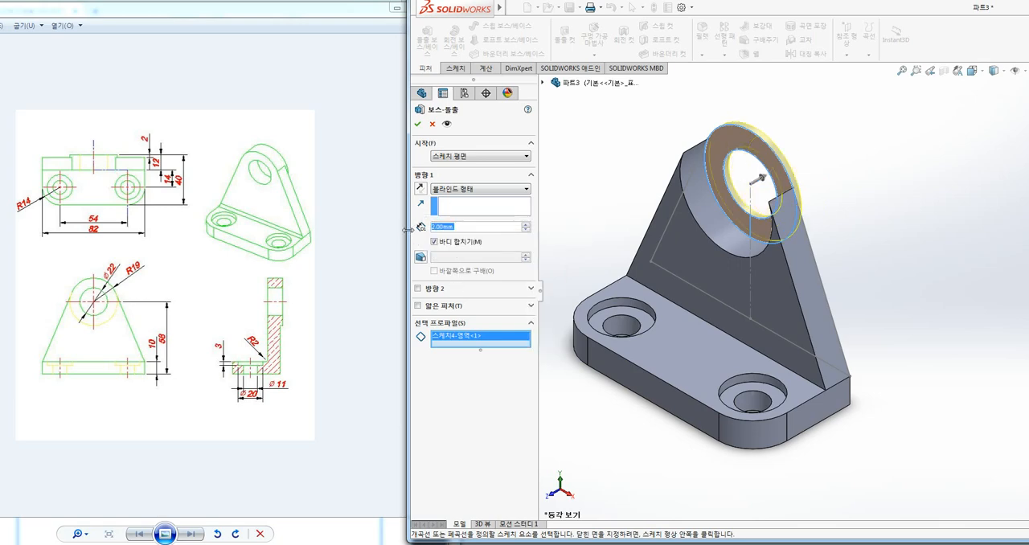
click(417, 288)
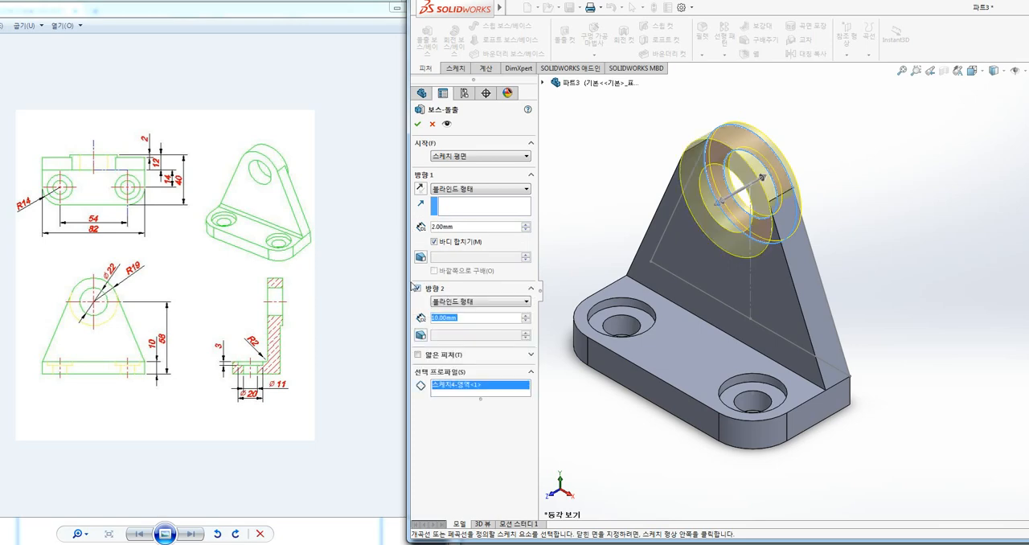
click(456, 317)
middle_drag(932, 249, 871, 209)
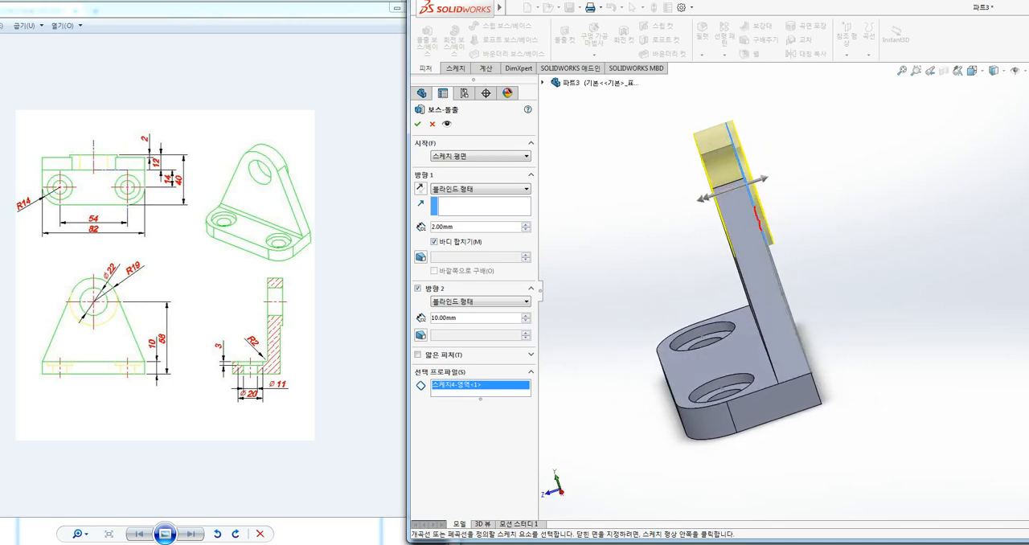
drag(774, 230, 776, 235)
mouse_move(476, 222)
mouse_down()
mouse_move(471, 205)
mouse_move(473, 241)
mouse_up()
drag(463, 320, 458, 330)
key(Escape)
mouse_move(603, 261)
middle_down()
mouse_move(850, 184)
mouse_move(858, 166)
middle_up()
key(Return)
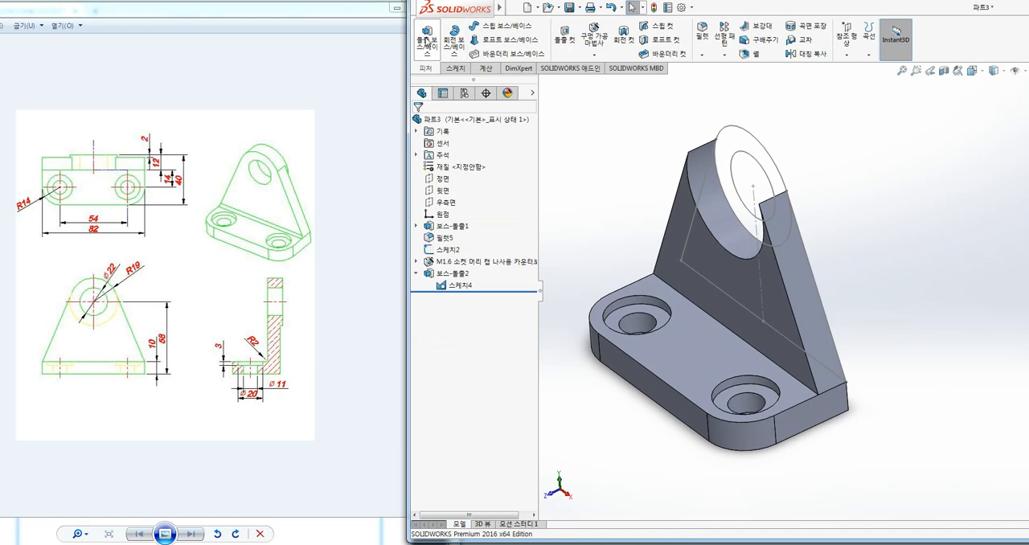
click(427, 42)
click(753, 141)
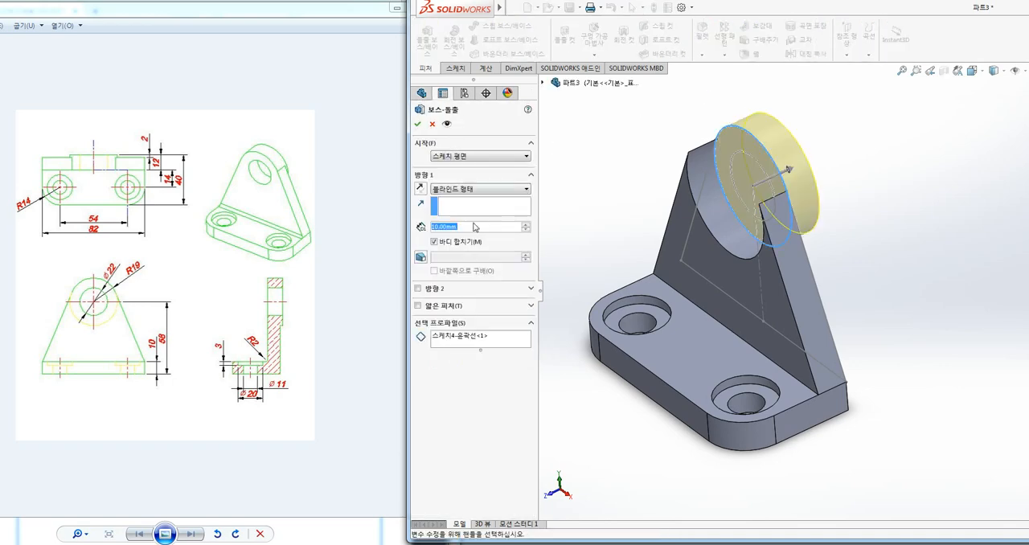
drag(476, 227, 408, 234)
text(12)
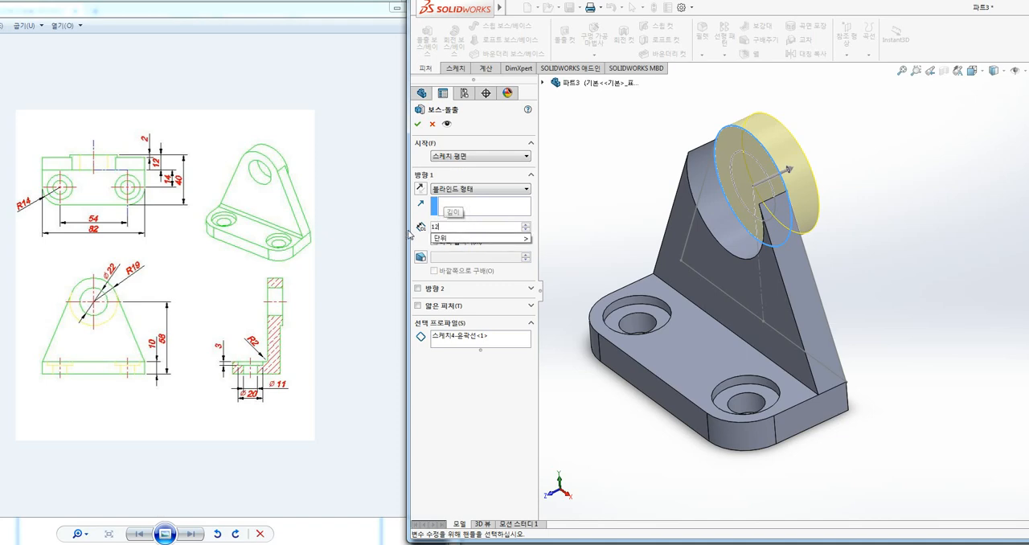
key(Return)
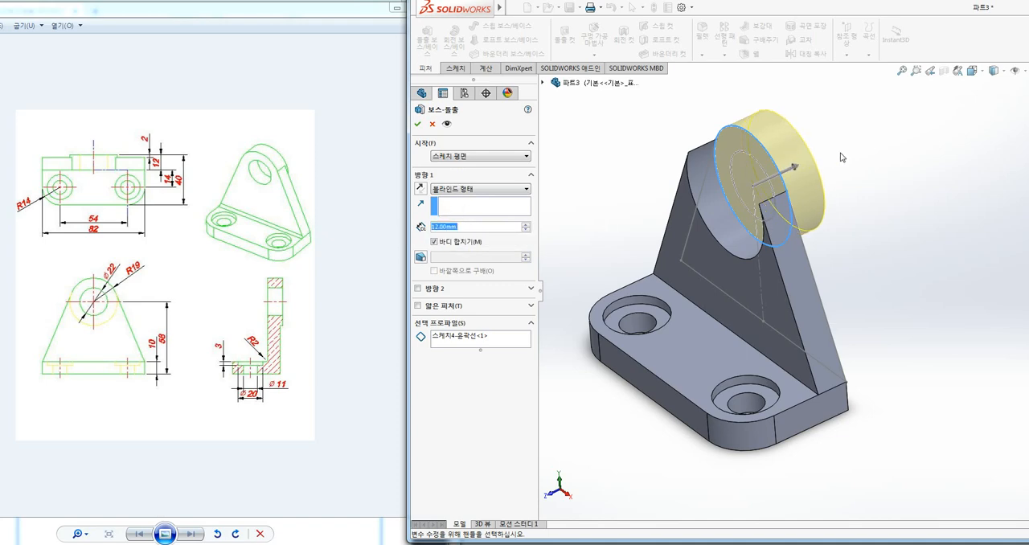
click(448, 157)
click(446, 186)
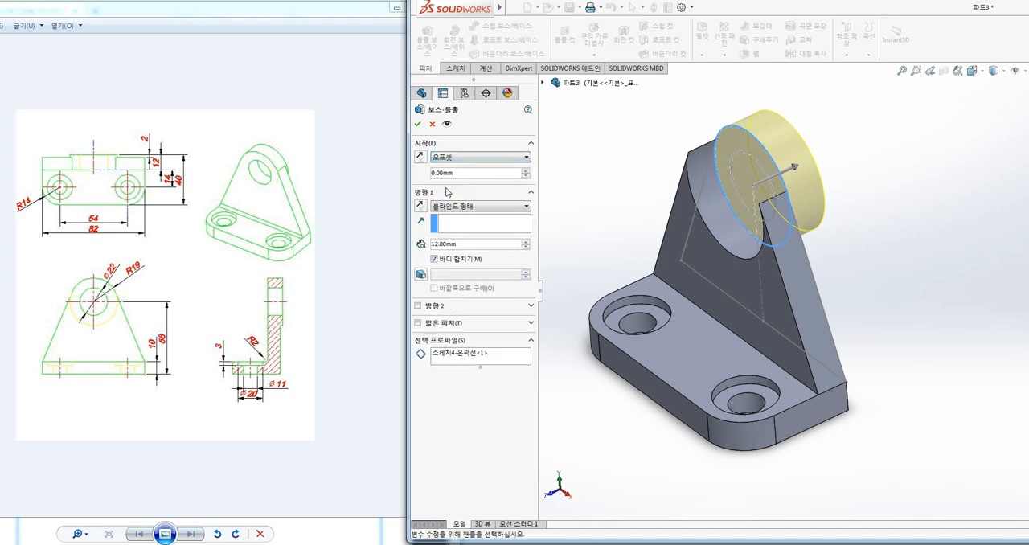
drag(463, 173, 394, 183)
text(10)
key(Return)
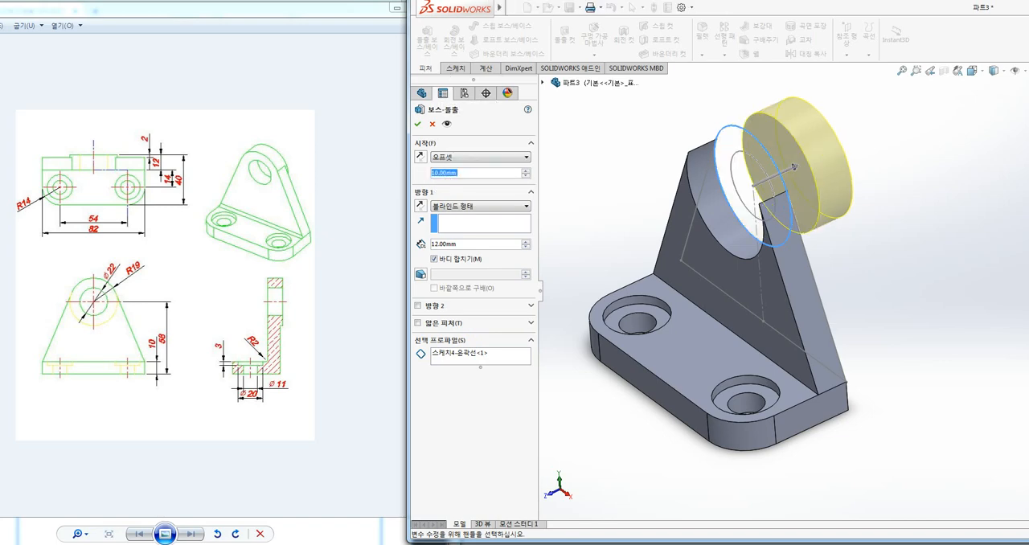
click(422, 158)
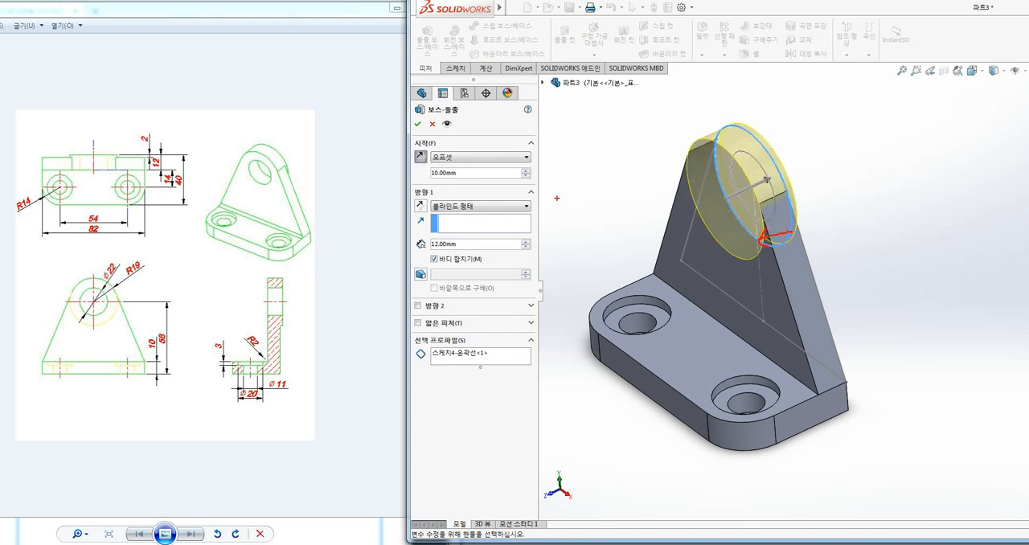
mouse_move(473, 184)
mouse_down()
mouse_move(454, 186)
mouse_move(479, 156)
mouse_move(481, 190)
mouse_up()
mouse_move(444, 259)
mouse_down()
mouse_move(461, 224)
mouse_move(460, 261)
mouse_up()
key(Escape)
click(432, 125)
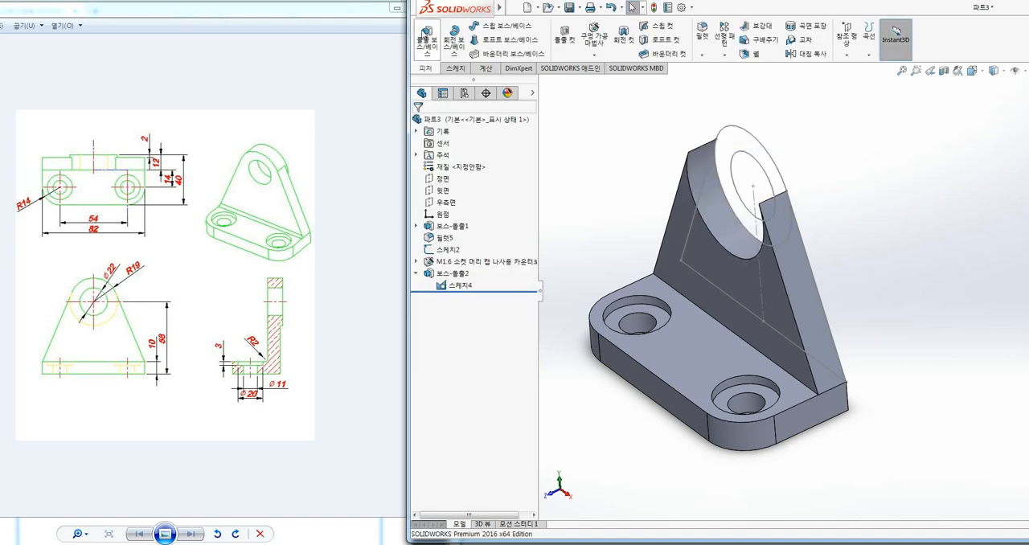
Start a boss extrude from the lug sketch and replace the outer circle contour with the ring region around the Ø22 hole
click(429, 40)
click(739, 133)
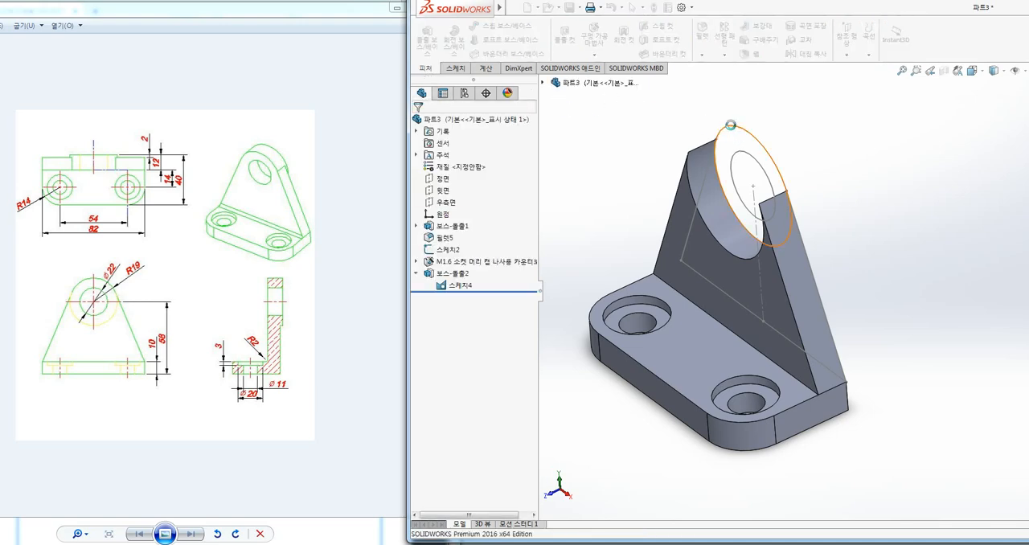
click(455, 340)
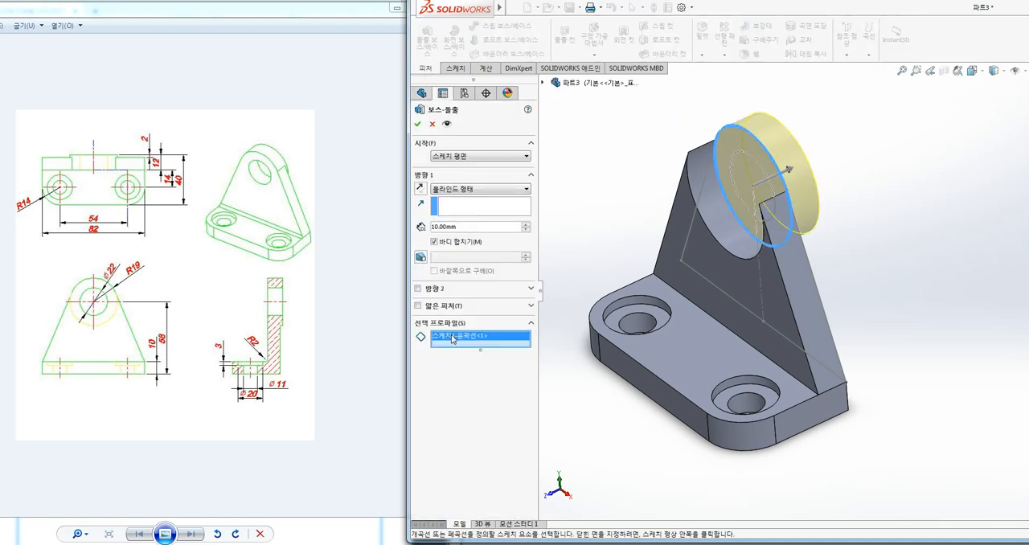
right_click(455, 339)
click(471, 356)
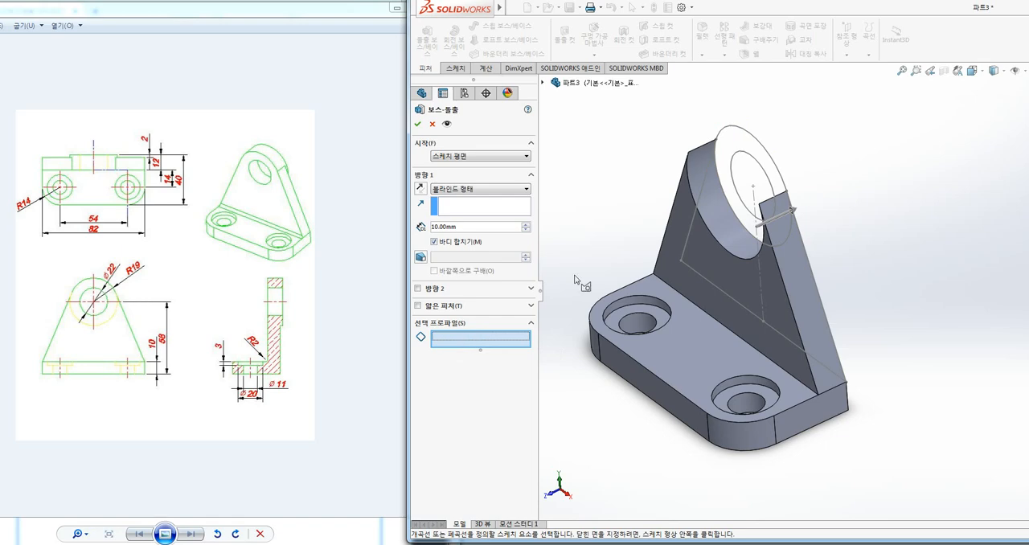
click(733, 142)
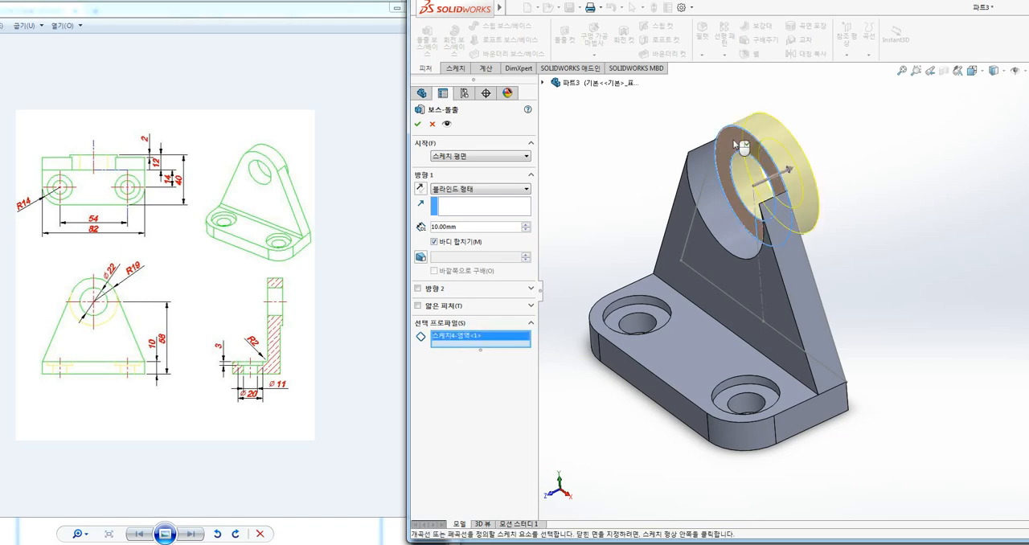
Extrude the ring 12 mm from a start offset of 10 mm in the reversed offset direction, and hide the lug sketch
click(482, 156)
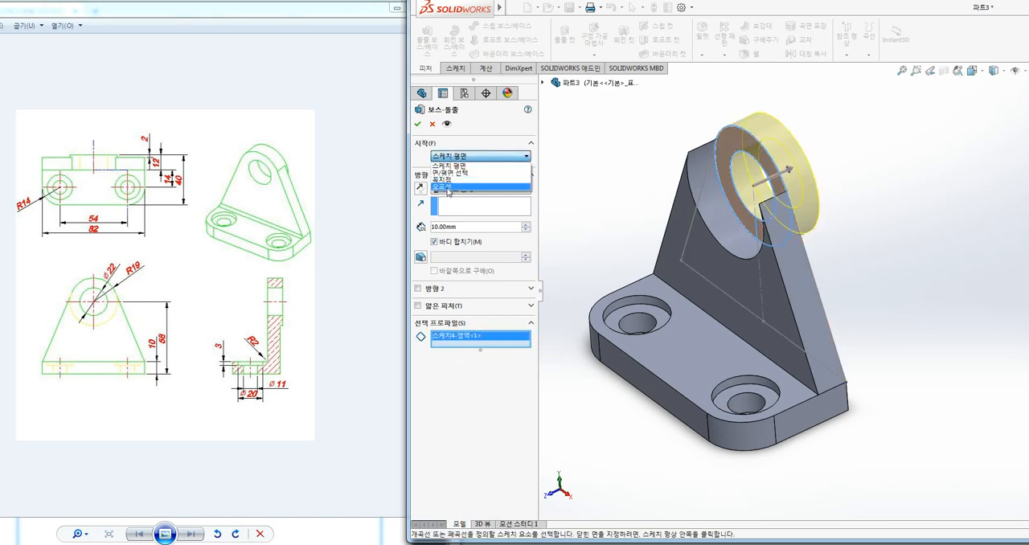
click(448, 192)
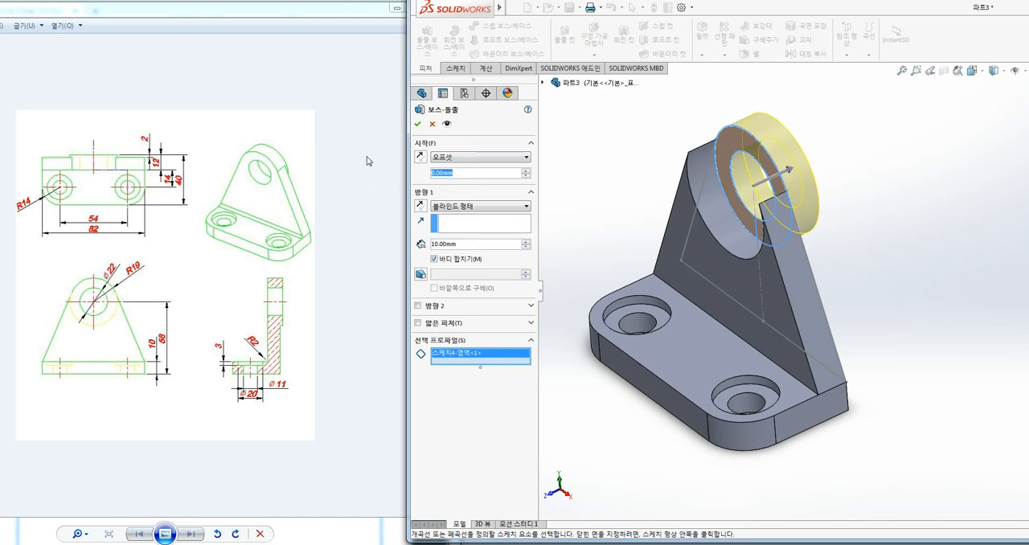
text(10)
key(Return)
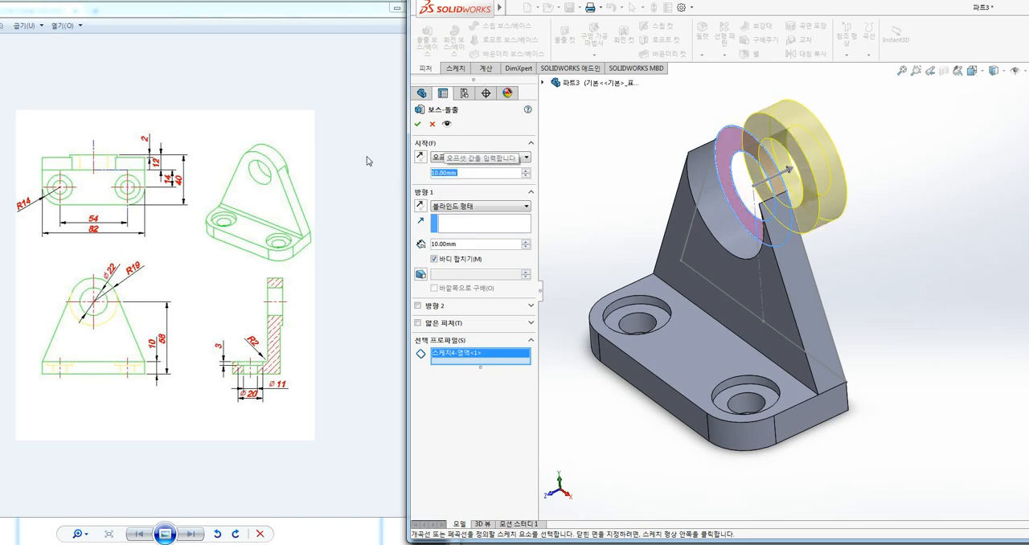
click(419, 156)
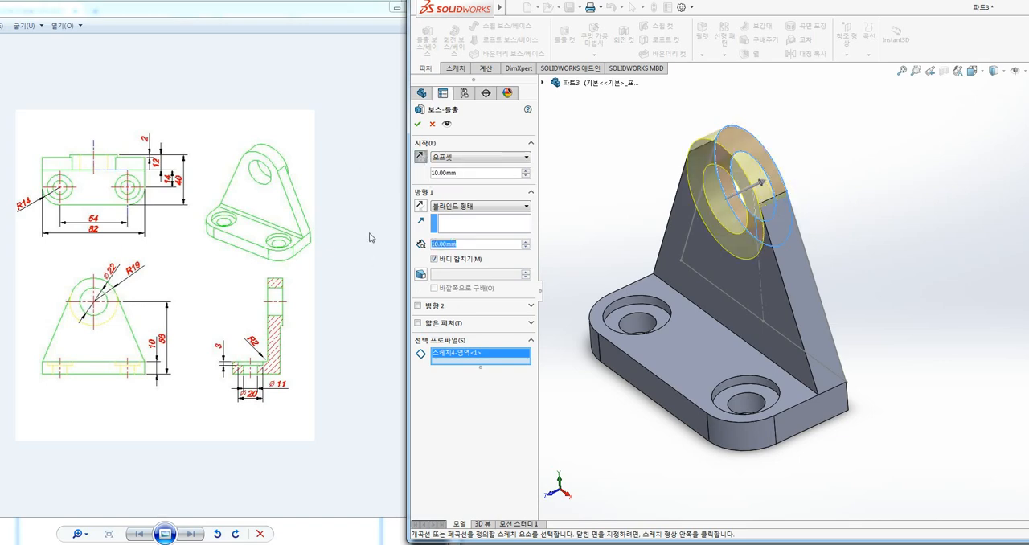
text(12)
key(Return)
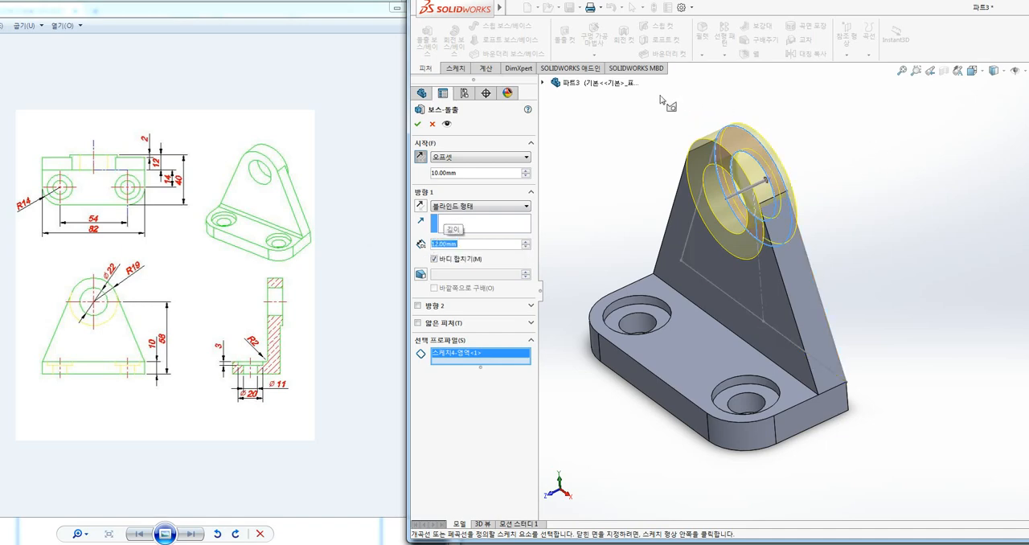
click(417, 124)
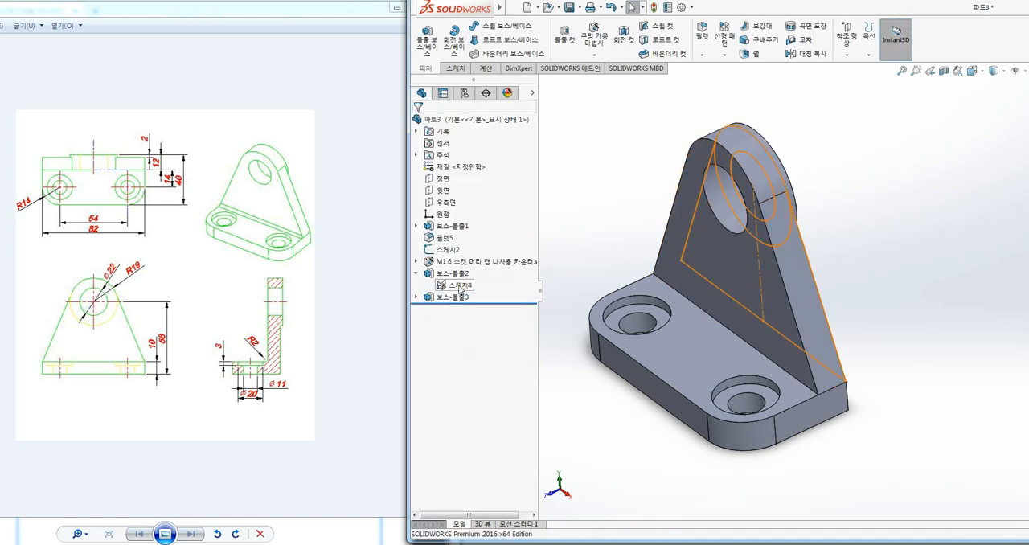
right_click(461, 288)
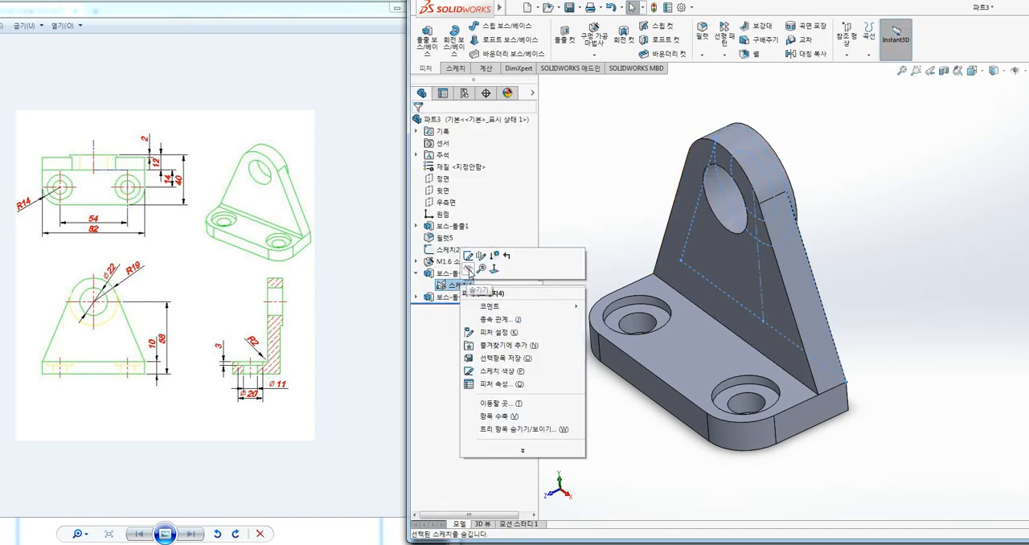
click(468, 269)
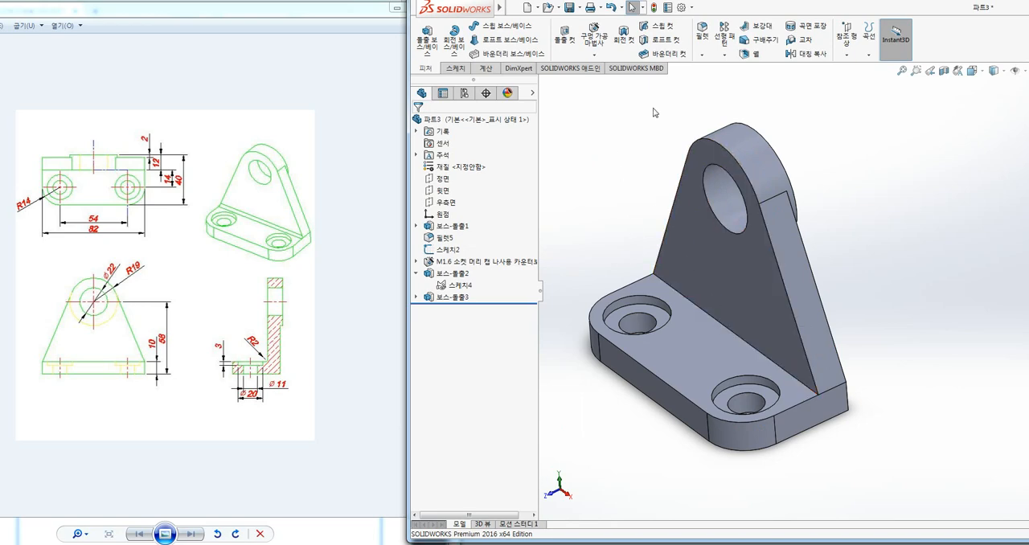
Fillet the inner edge where the upright web meets the top of the base plate with a 2 mm radius
click(702, 35)
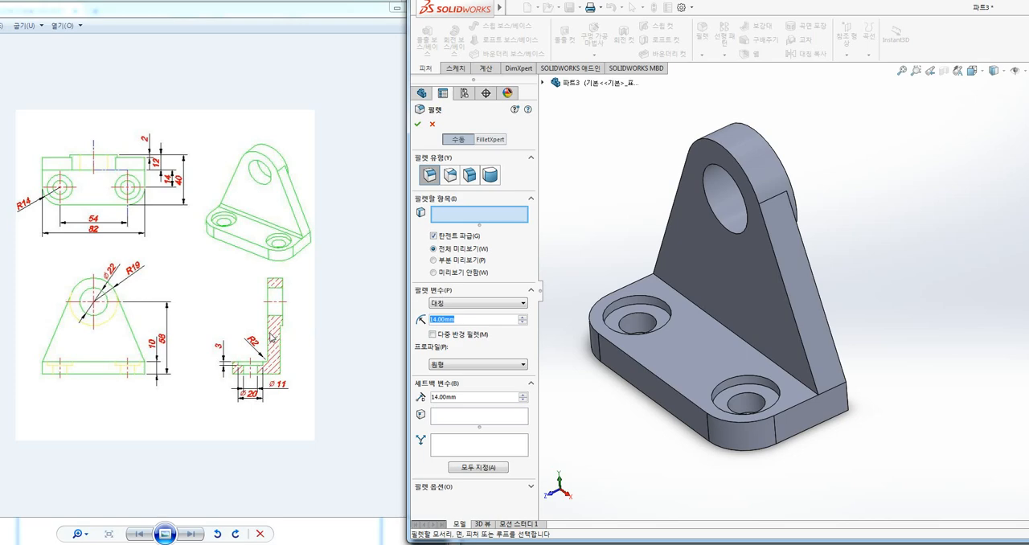
mouse_move(256, 326)
mouse_down()
mouse_move(266, 358)
mouse_move(276, 355)
mouse_up()
key(Escape)
drag(459, 320, 402, 320)
text(2)
key(Return)
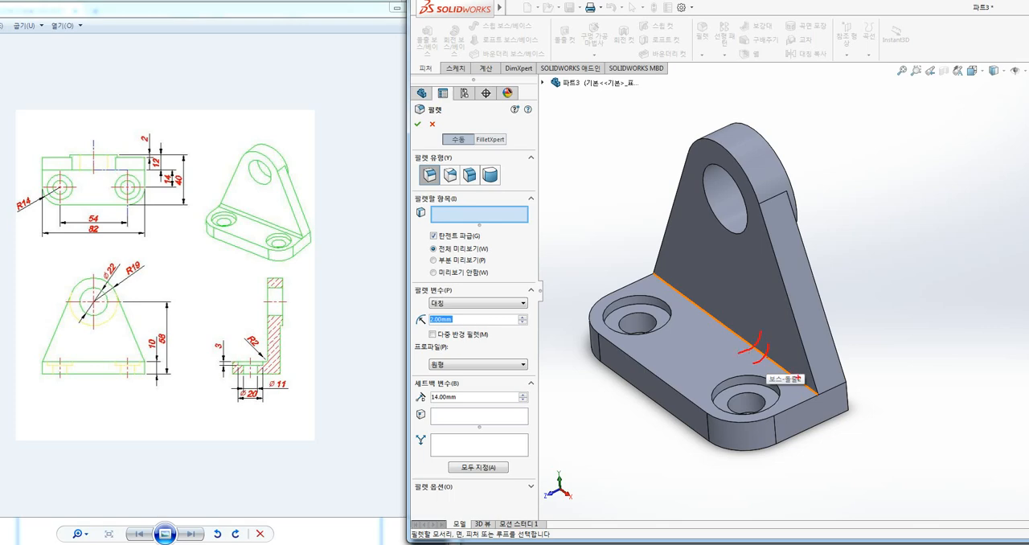
shift+drag(818, 393, 654, 275)
key(Escape)
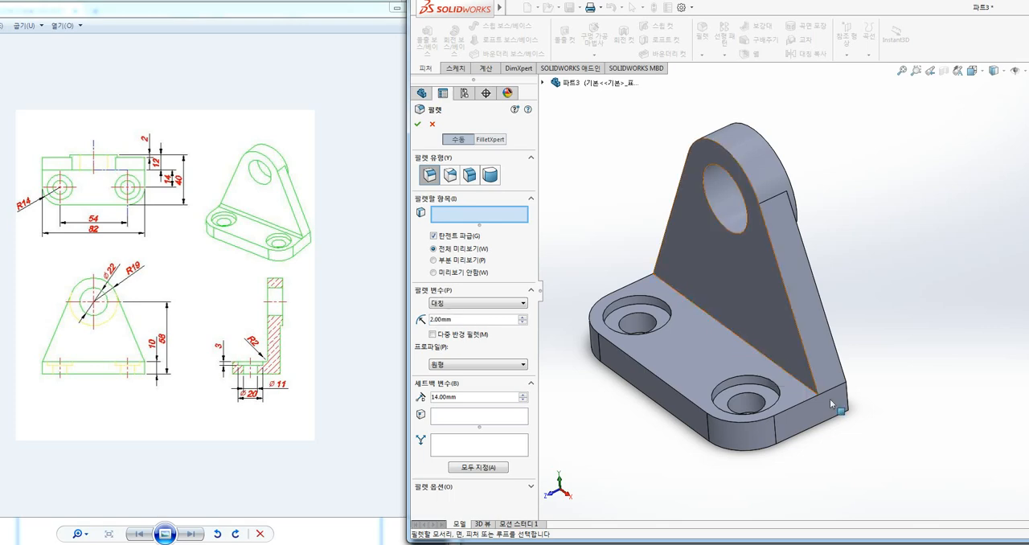
click(763, 360)
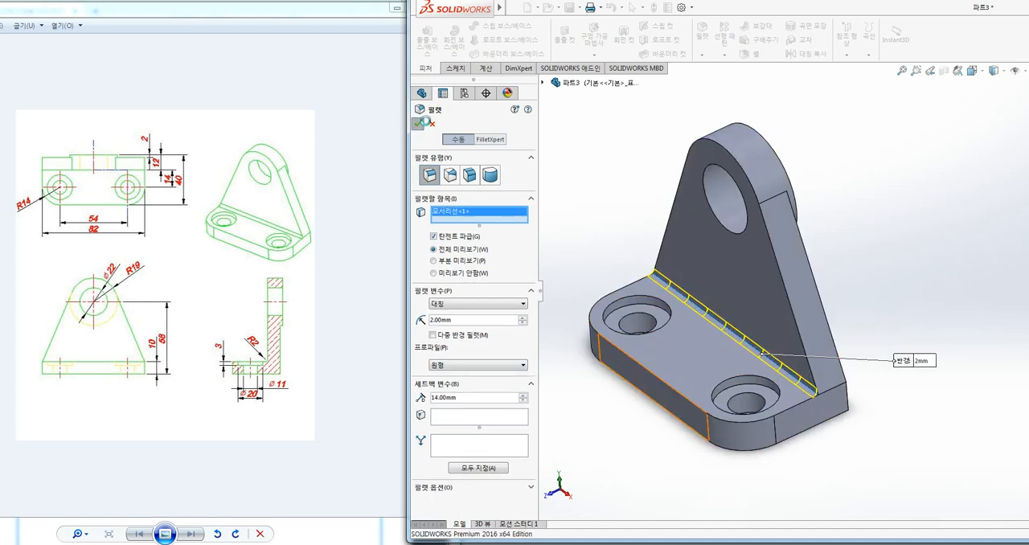
key(Return)
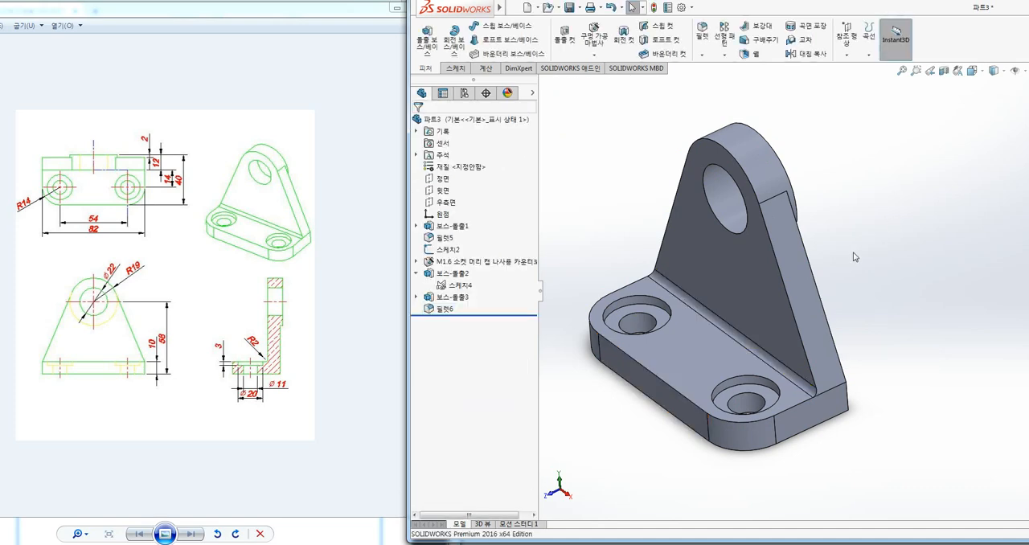
middle_drag(840, 258, 915, 254)
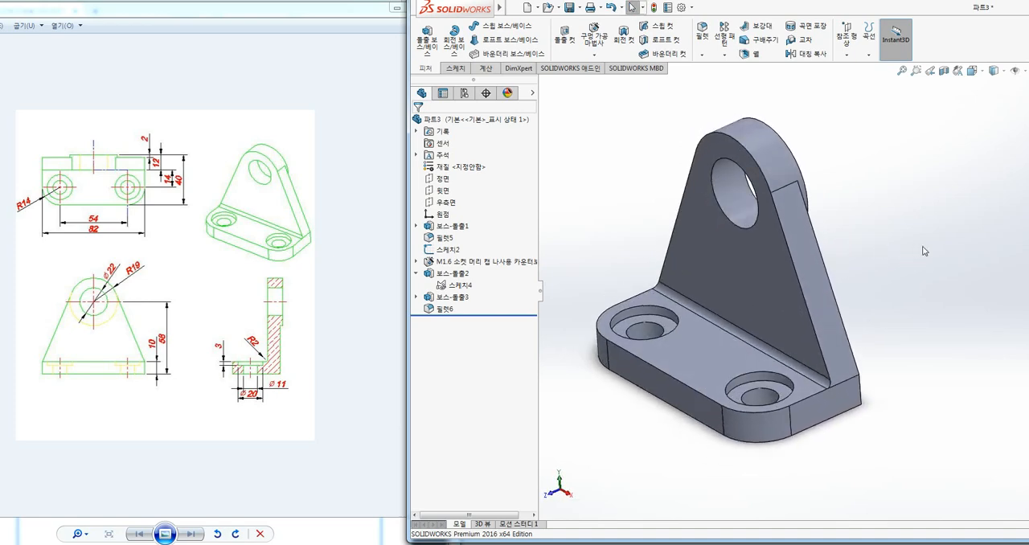
mouse_move(697, 298)
mouse_down()
mouse_move(332, 290)
mouse_move(344, 306)
mouse_up()
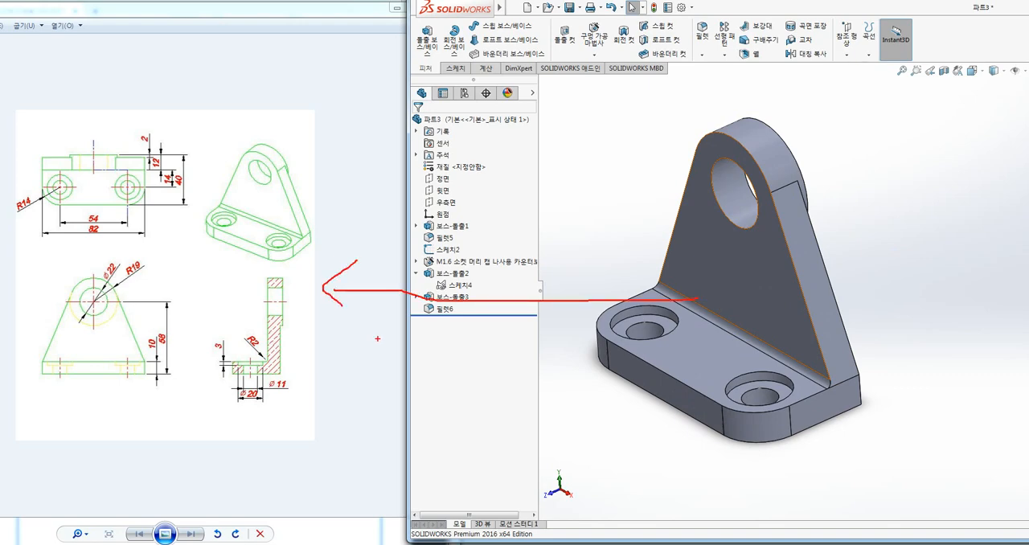
key(Escape)
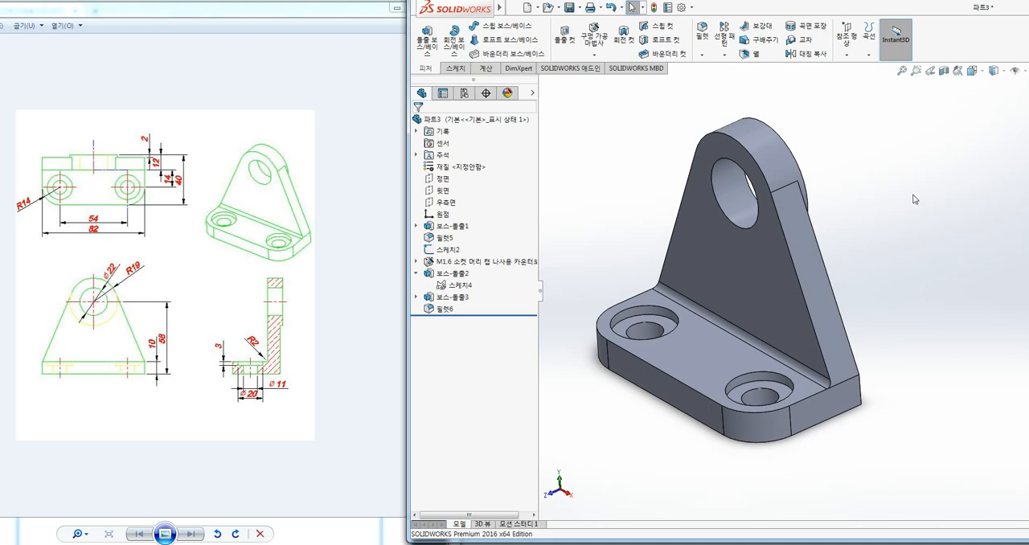